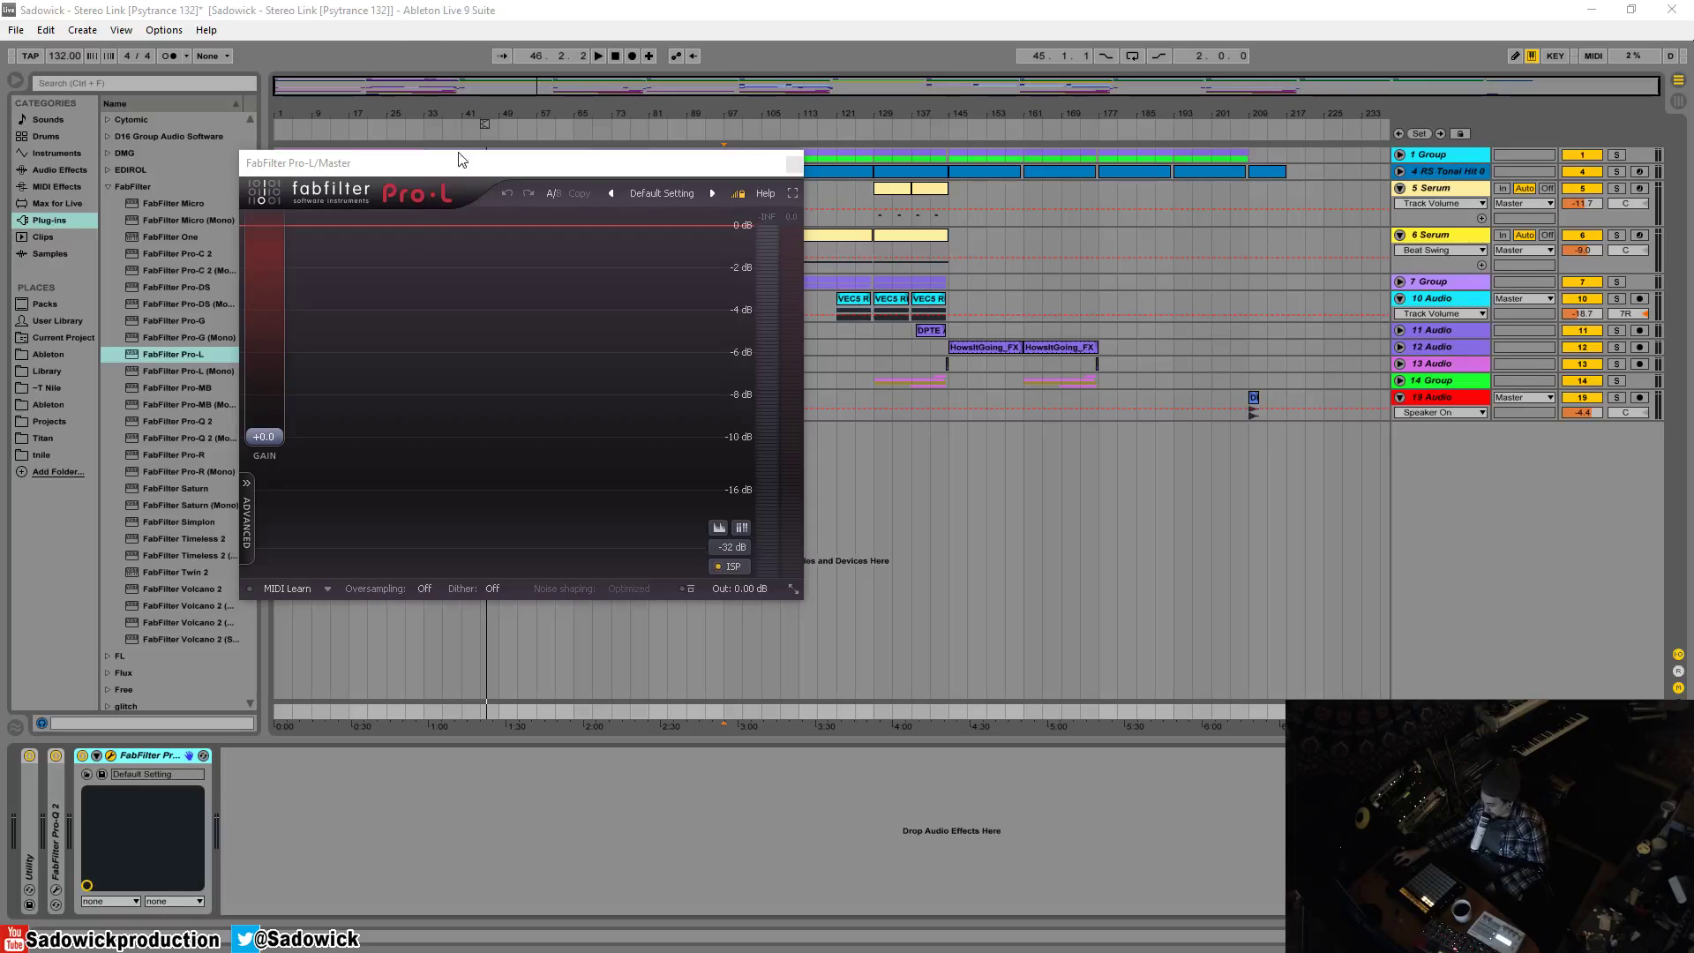
Step: Move the Pro-L window left, down, then slightly up to uncover more arrangement clips
{"action": "left_click_drag", "start_coordinate": [461, 159], "coordinate": [427, 187]}
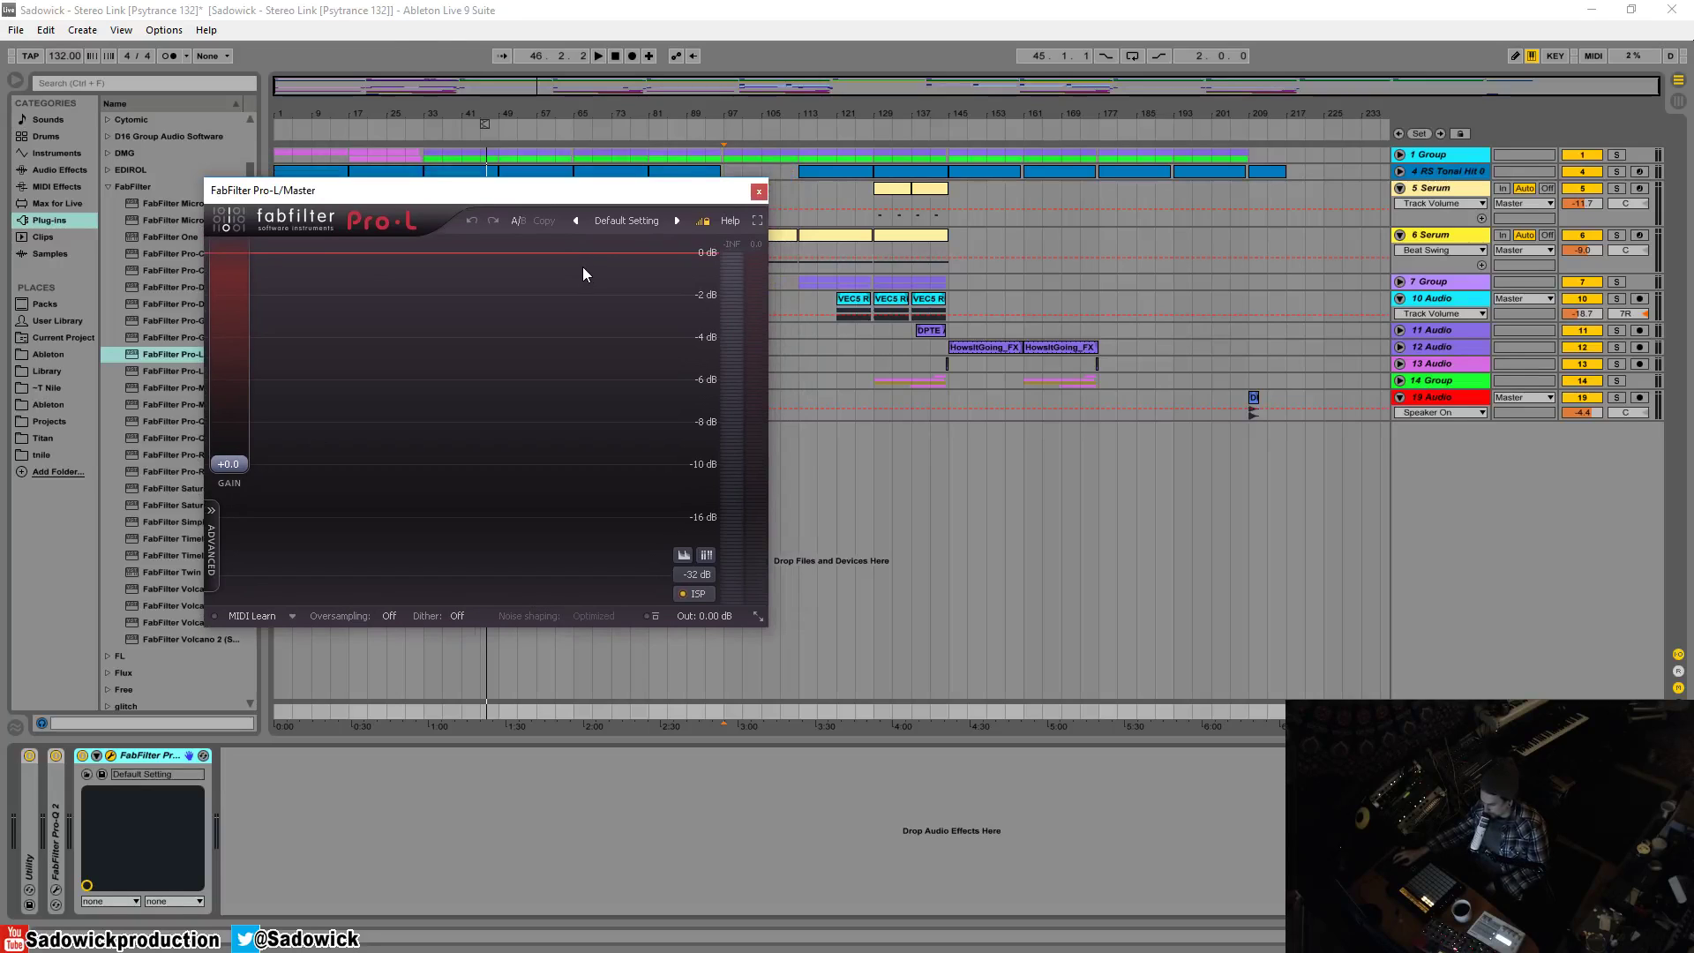
{"action": "left_click_drag", "start_coordinate": [668, 188], "coordinate": [632, 204]}
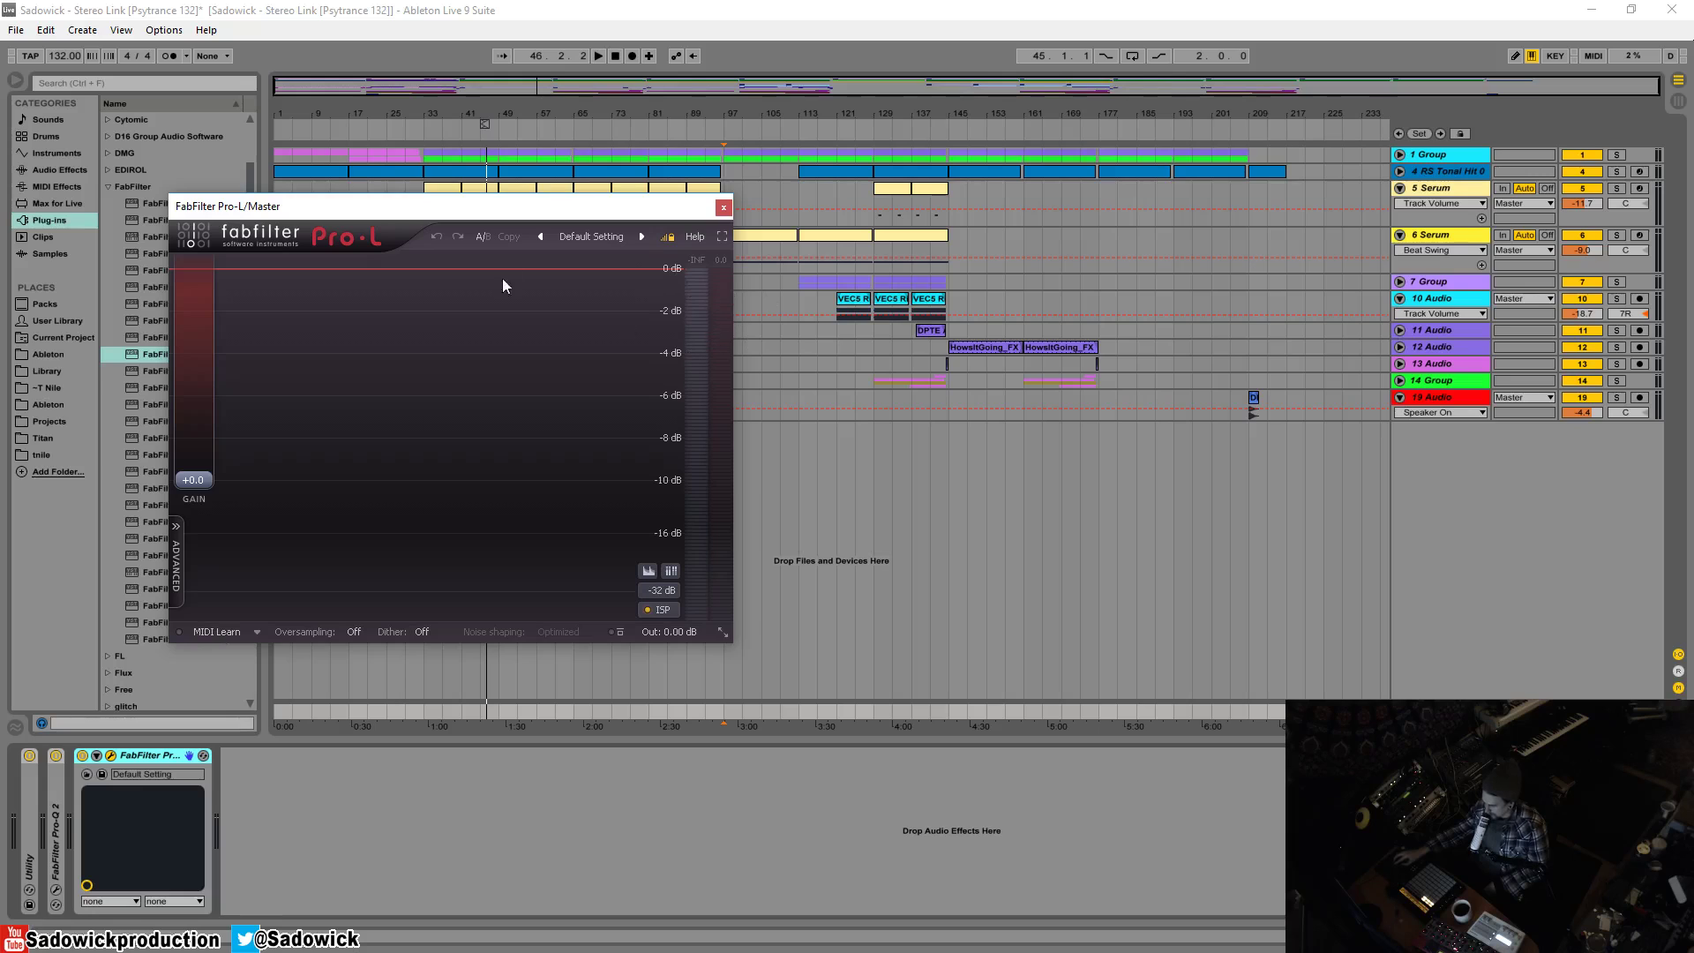
{"action": "left_click_drag", "start_coordinate": [548, 208], "coordinate": [571, 240]}
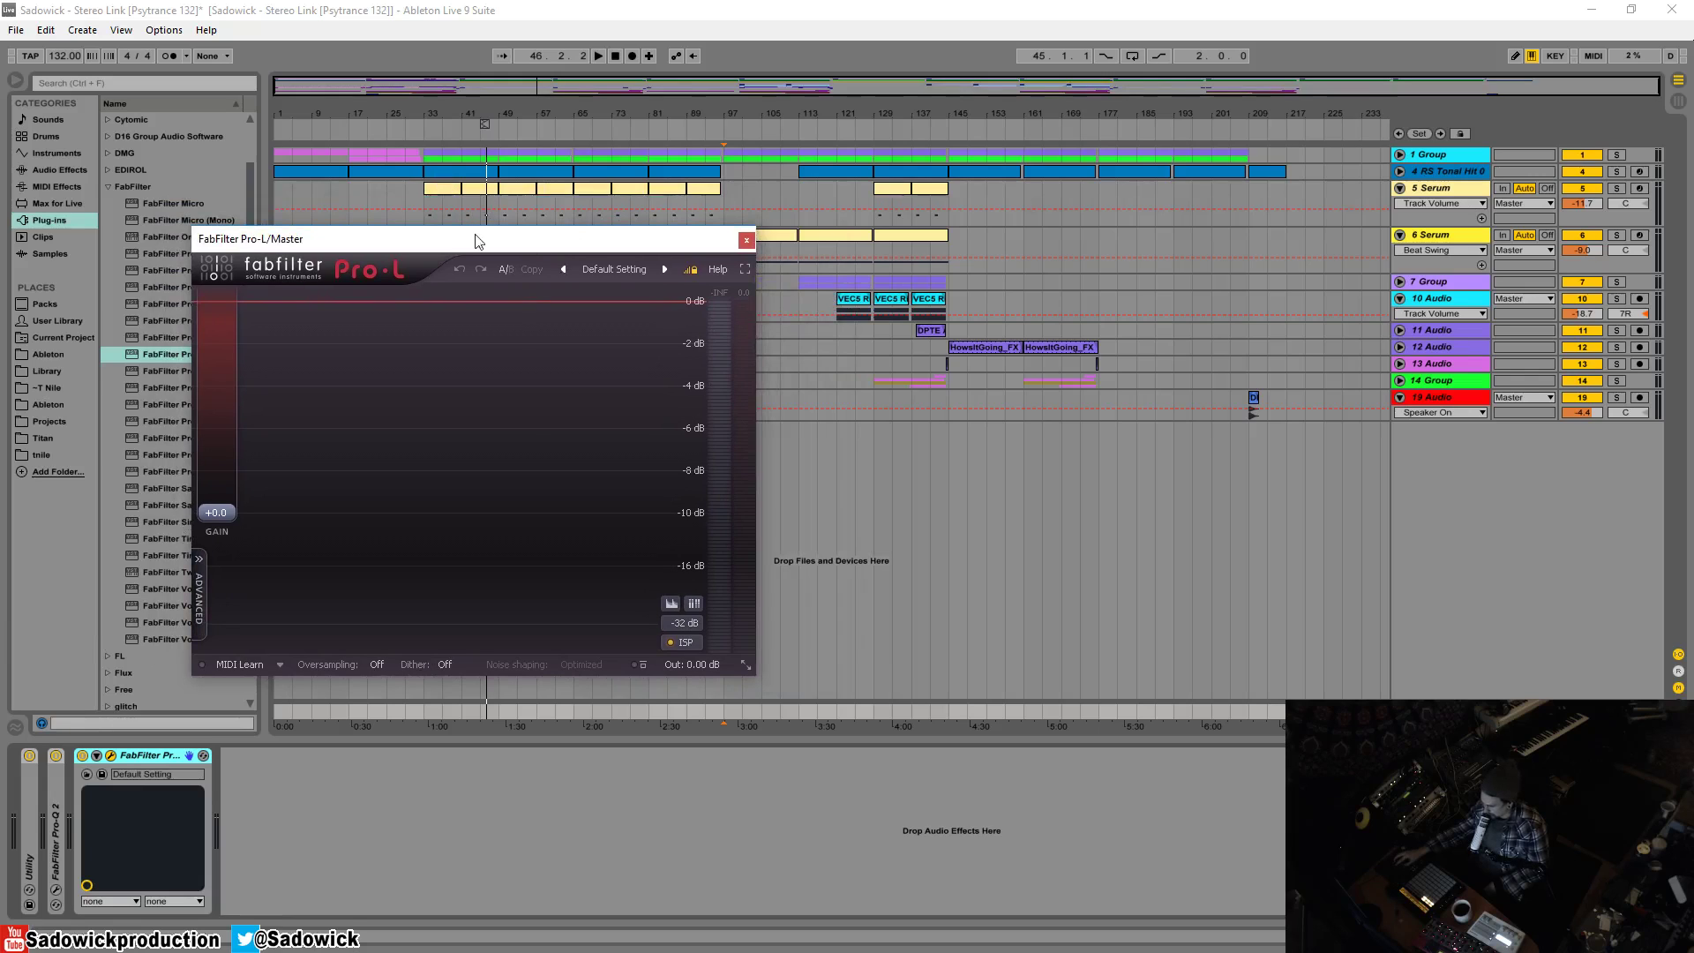
{"action": "left_click_drag", "start_coordinate": [548, 240], "coordinate": [565, 211]}
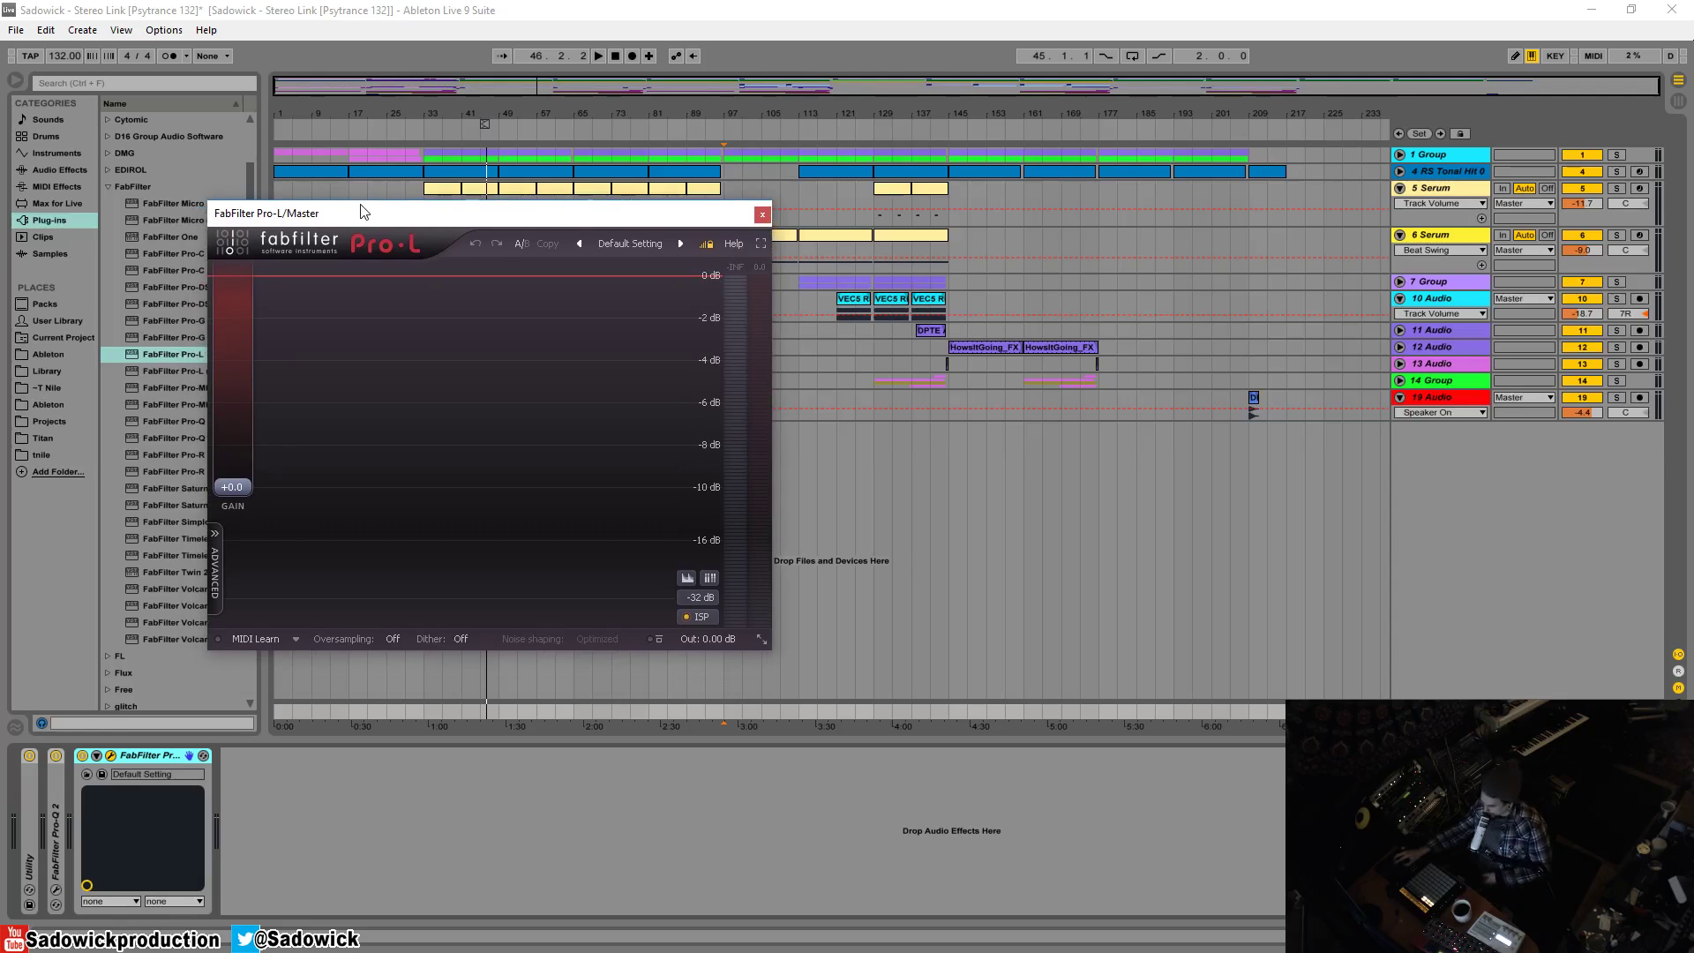
{"action": "left_click", "coordinate": [645, 245]}
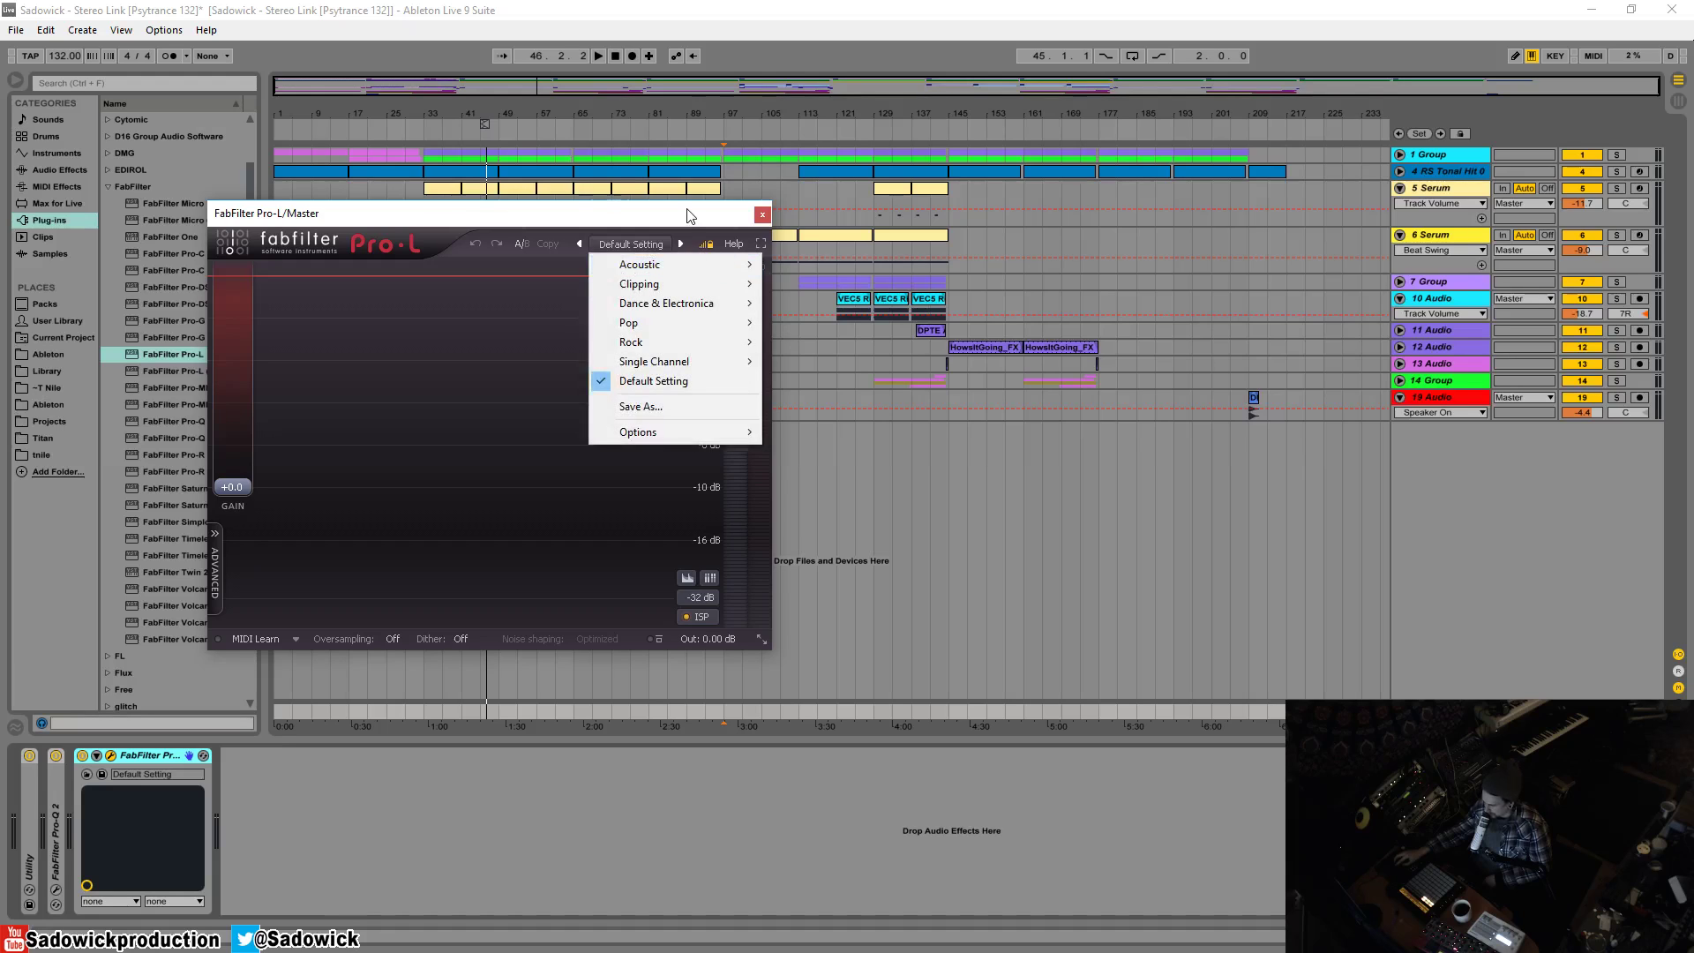
{"action": "left_click", "coordinate": [649, 245]}
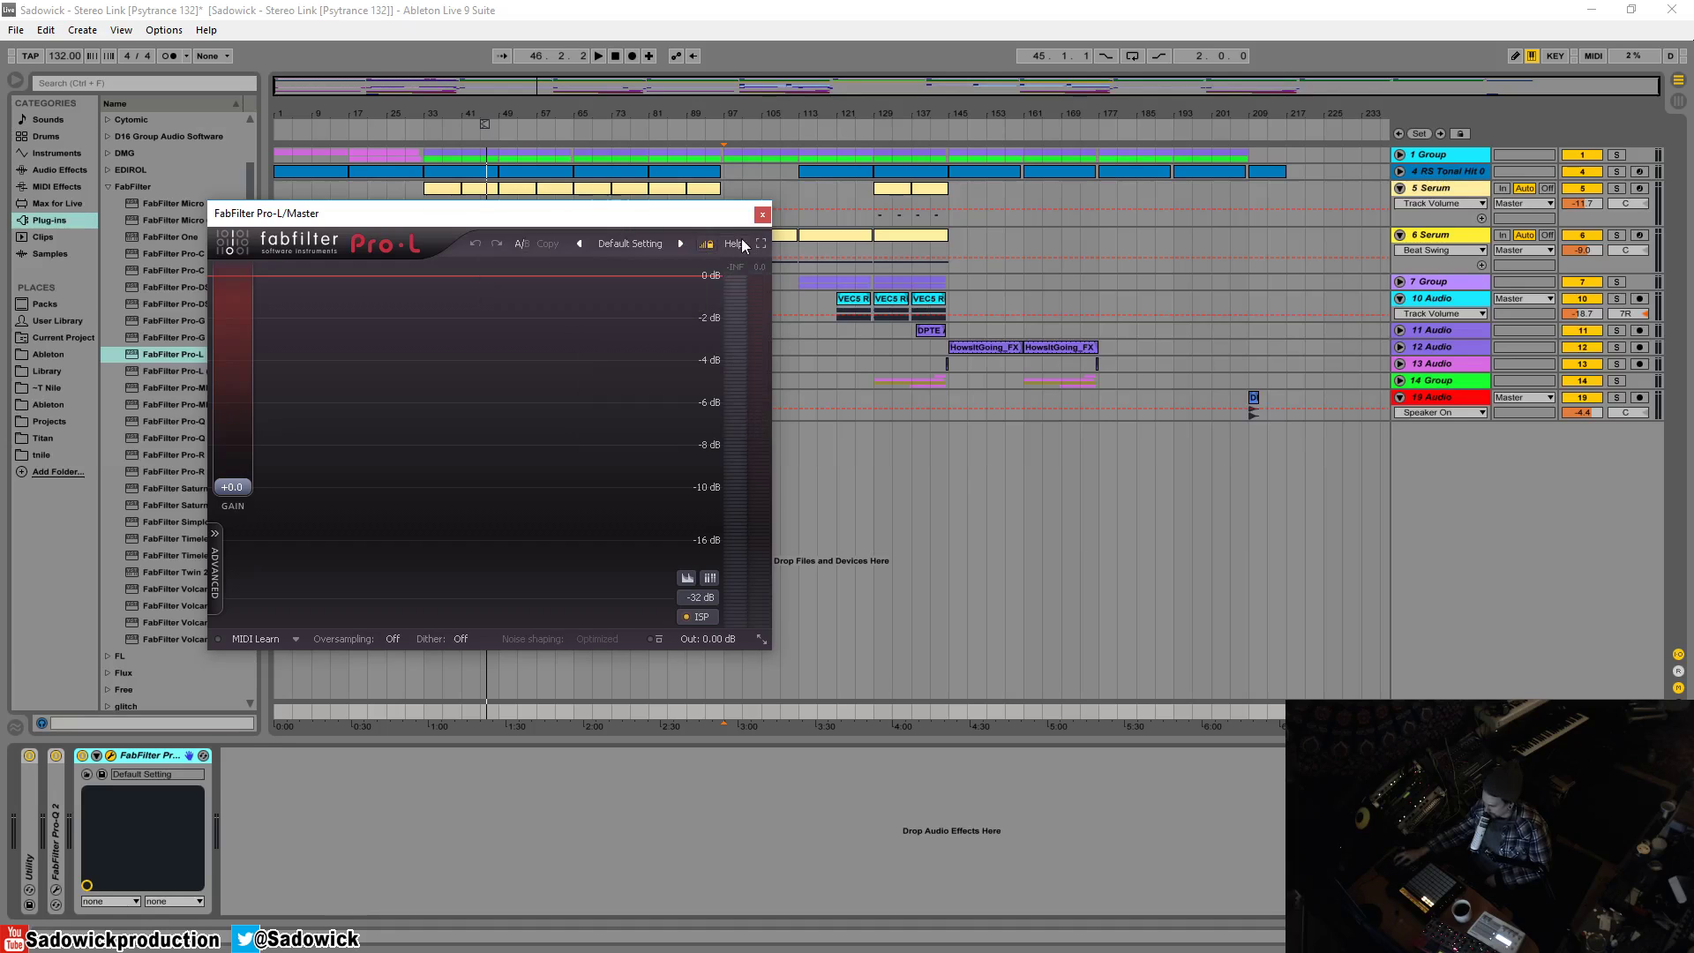
{"action": "left_click", "coordinate": [734, 244]}
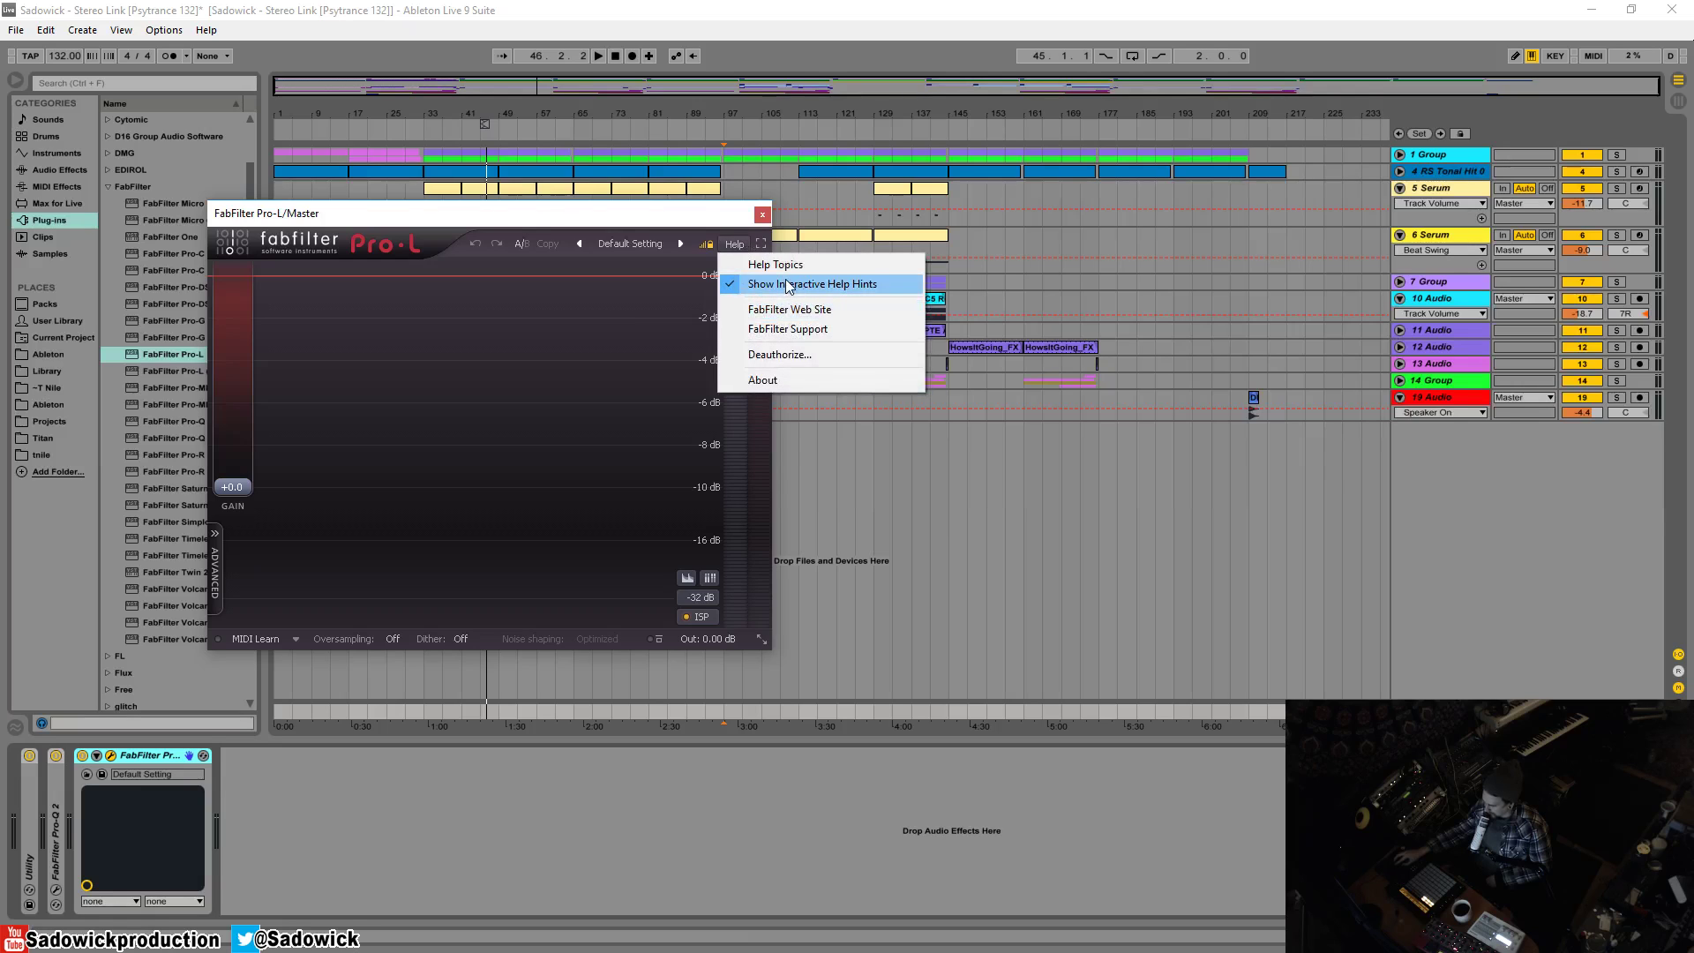
{"action": "left_click", "coordinate": [676, 224]}
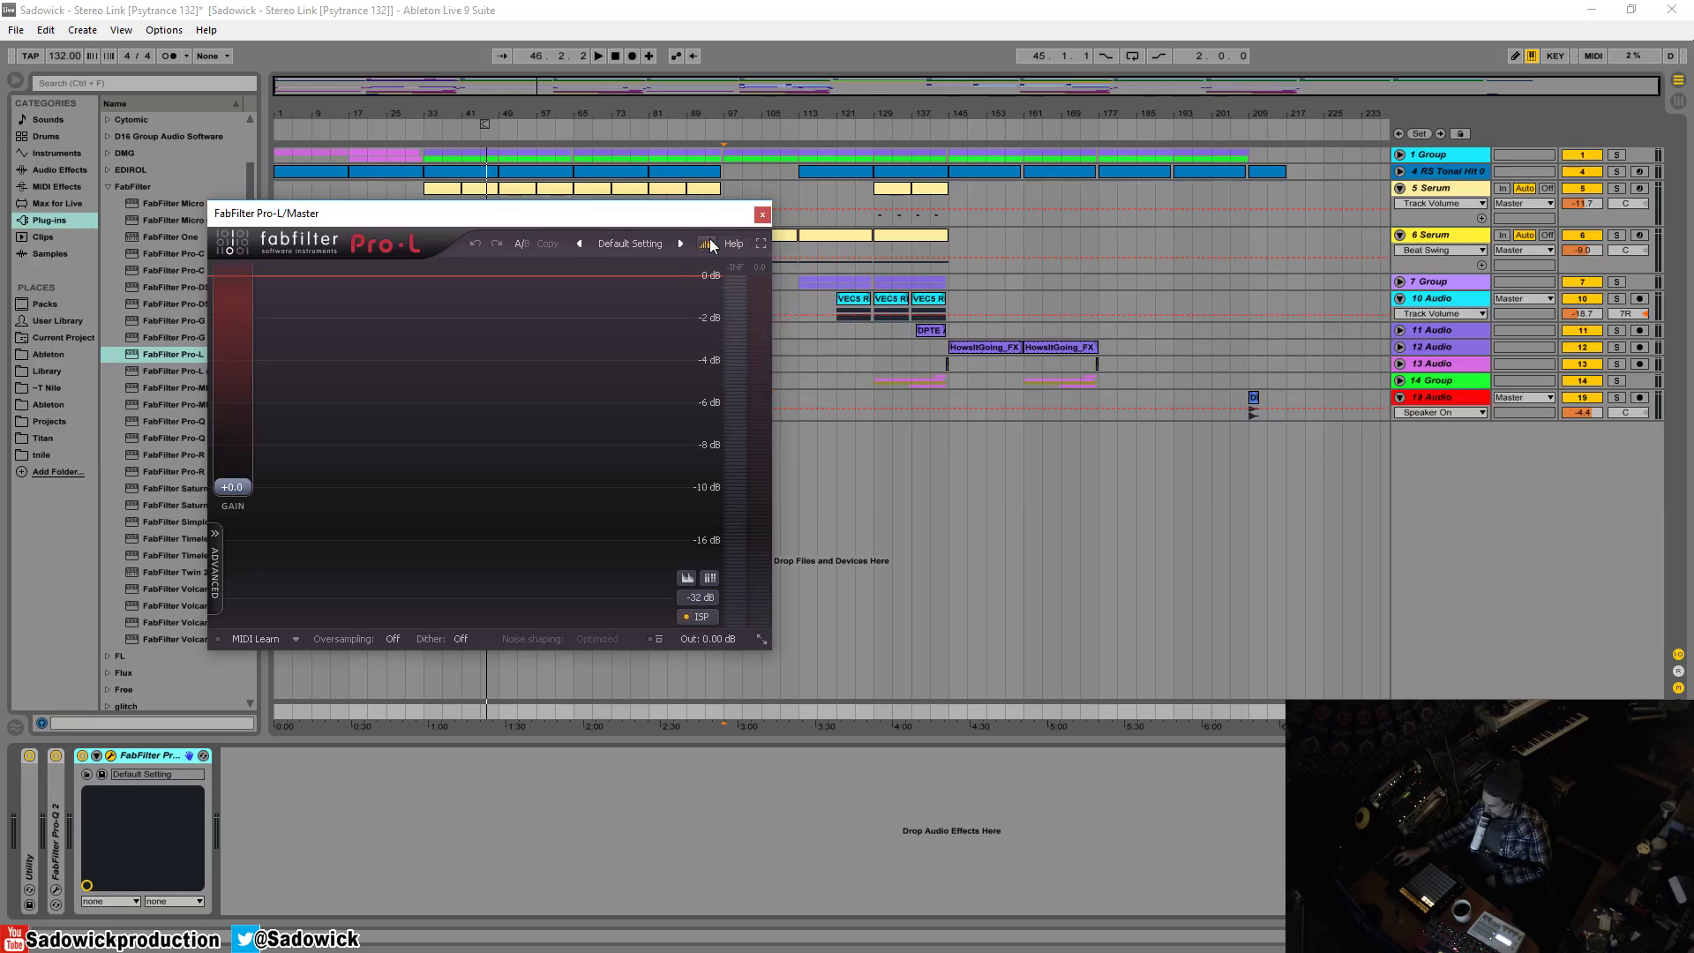
Step: Move the Pro-L window up and to the left over the arrangement
{"action": "mouse_move", "coordinate": [711, 245]}
{"action": "left_click_drag", "start_coordinate": [462, 215], "coordinate": [431, 198]}
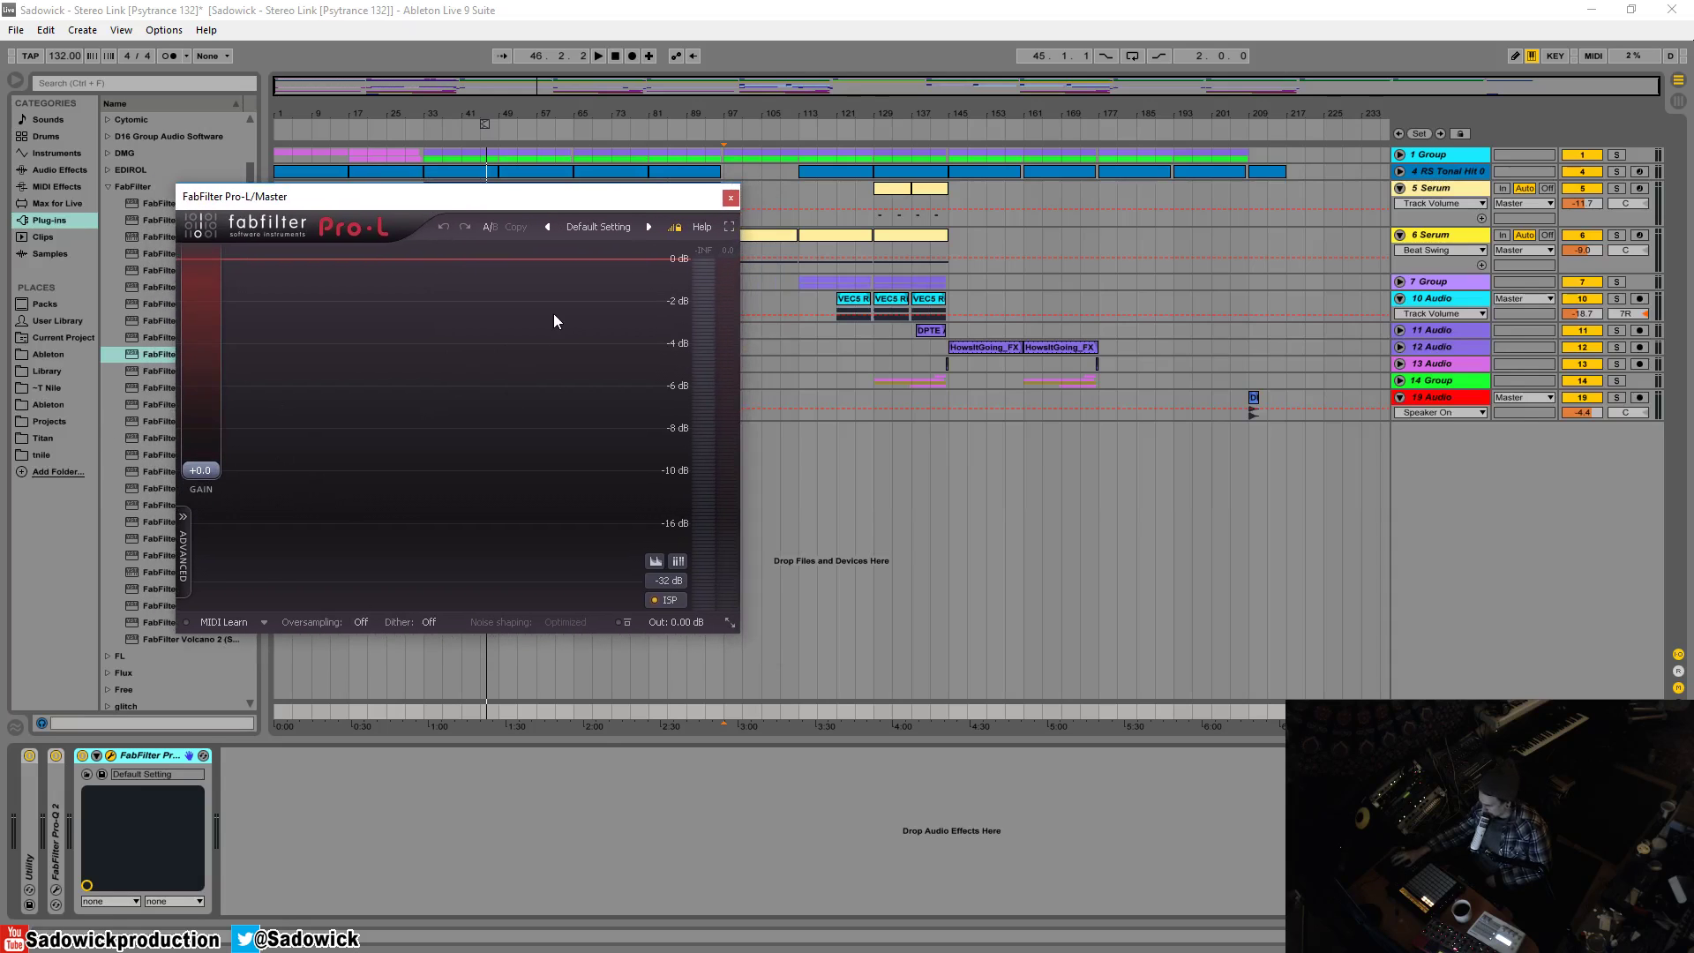
Step: Expand Pro-L to full screen, then return it to a floating window
{"action": "left_click", "coordinate": [729, 228]}
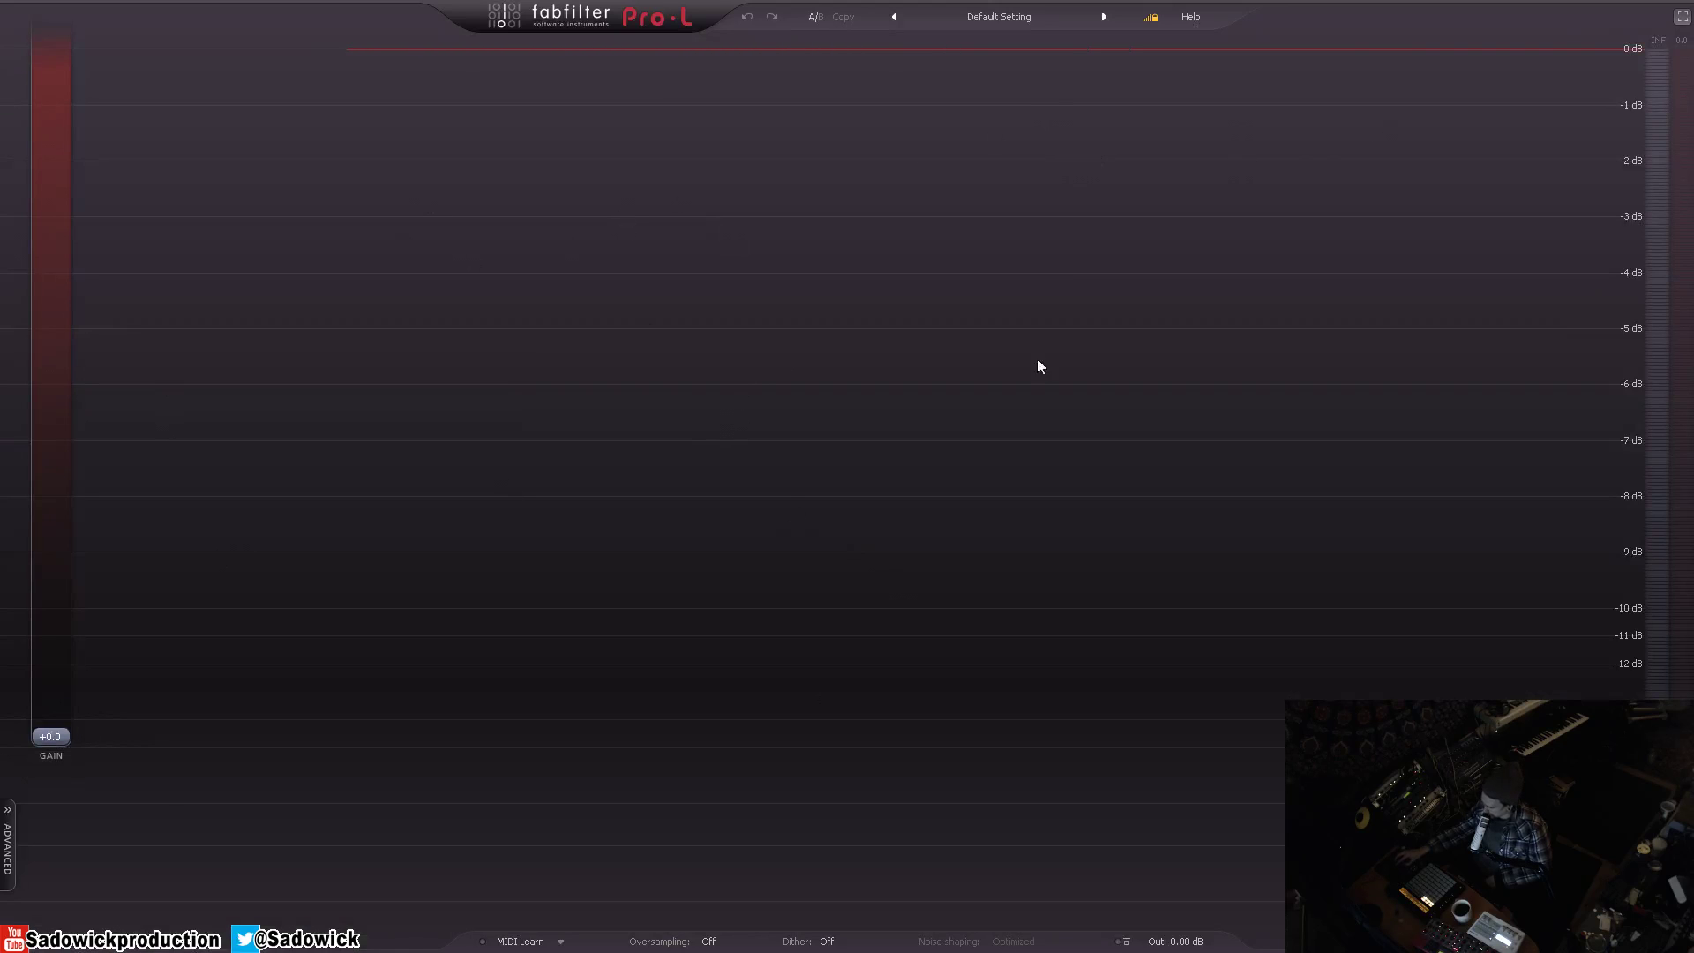
{"action": "left_click", "coordinate": [1684, 17]}
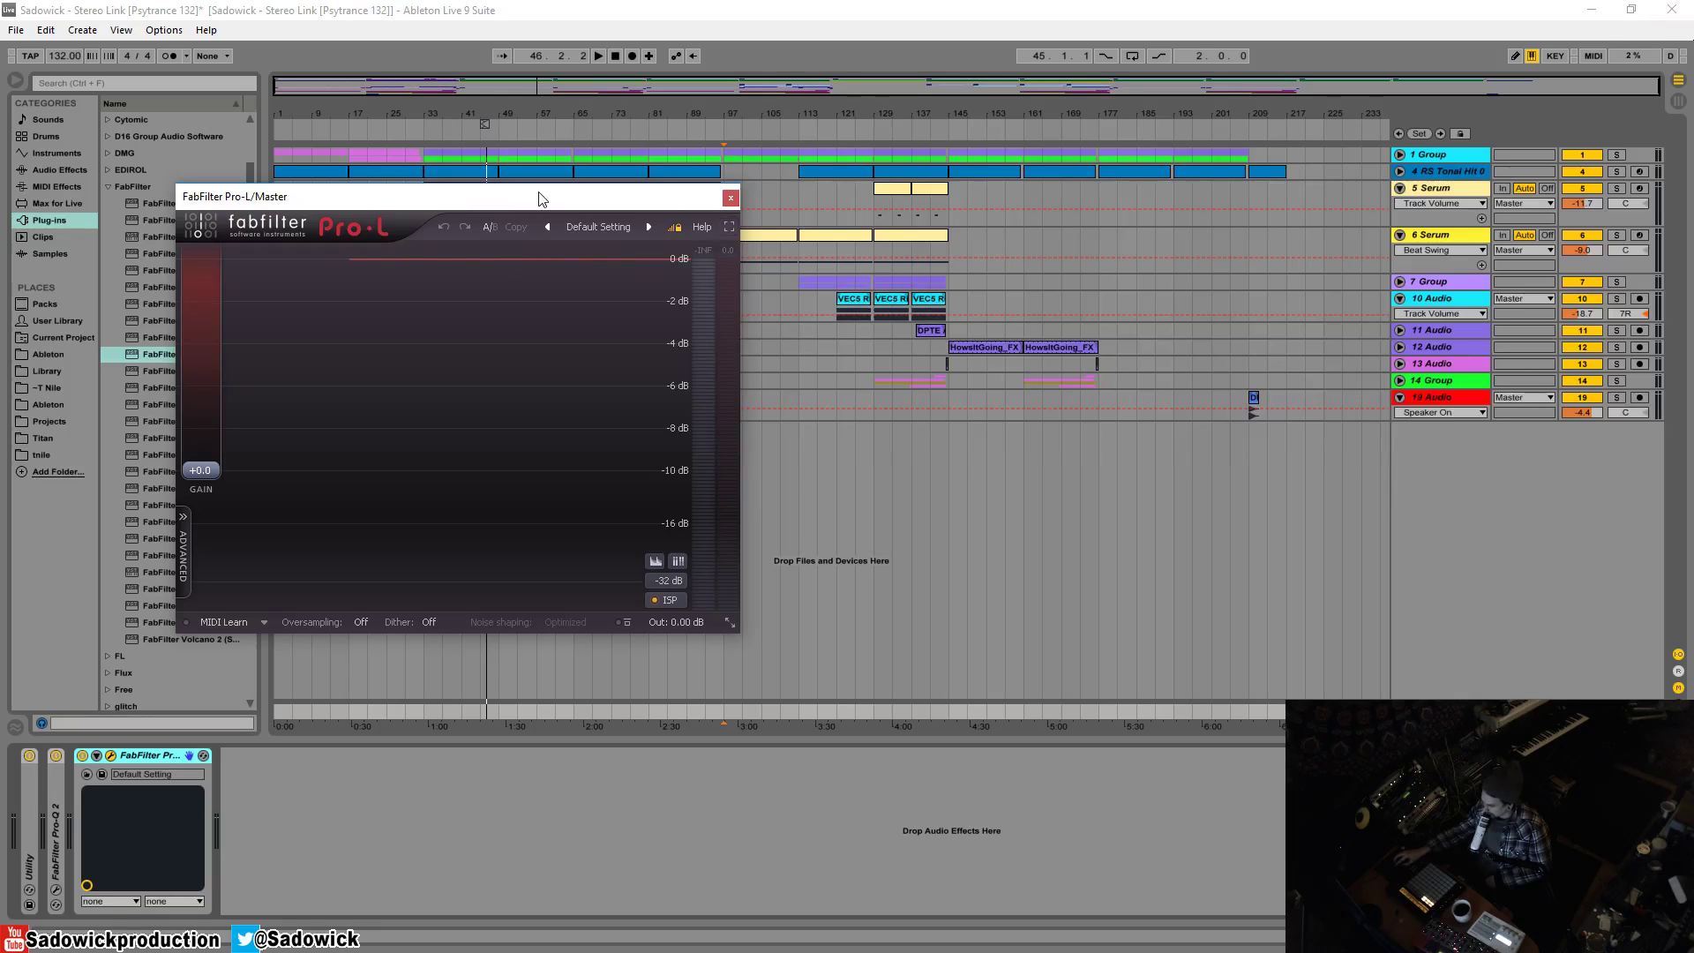
Step: Move Pro-L right and down, select the Serum clip at bar 33, and play it briefly
{"action": "left_click_drag", "start_coordinate": [540, 198], "coordinate": [625, 198]}
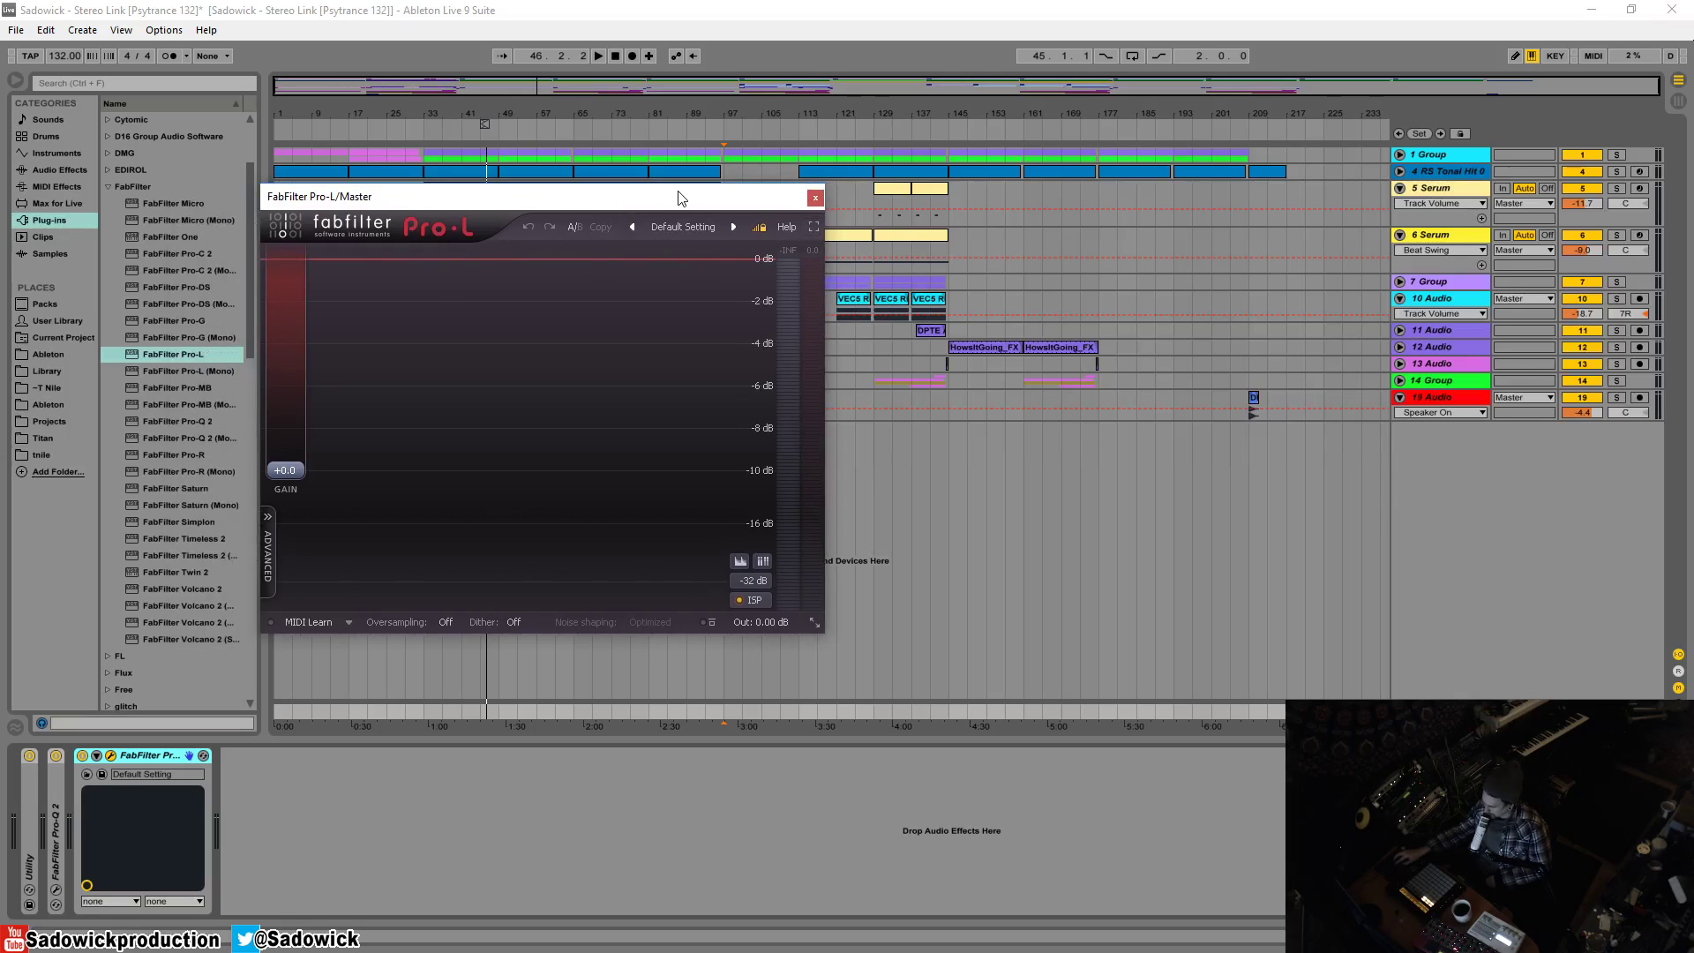
{"action": "left_click_drag", "start_coordinate": [600, 196], "coordinate": [623, 260]}
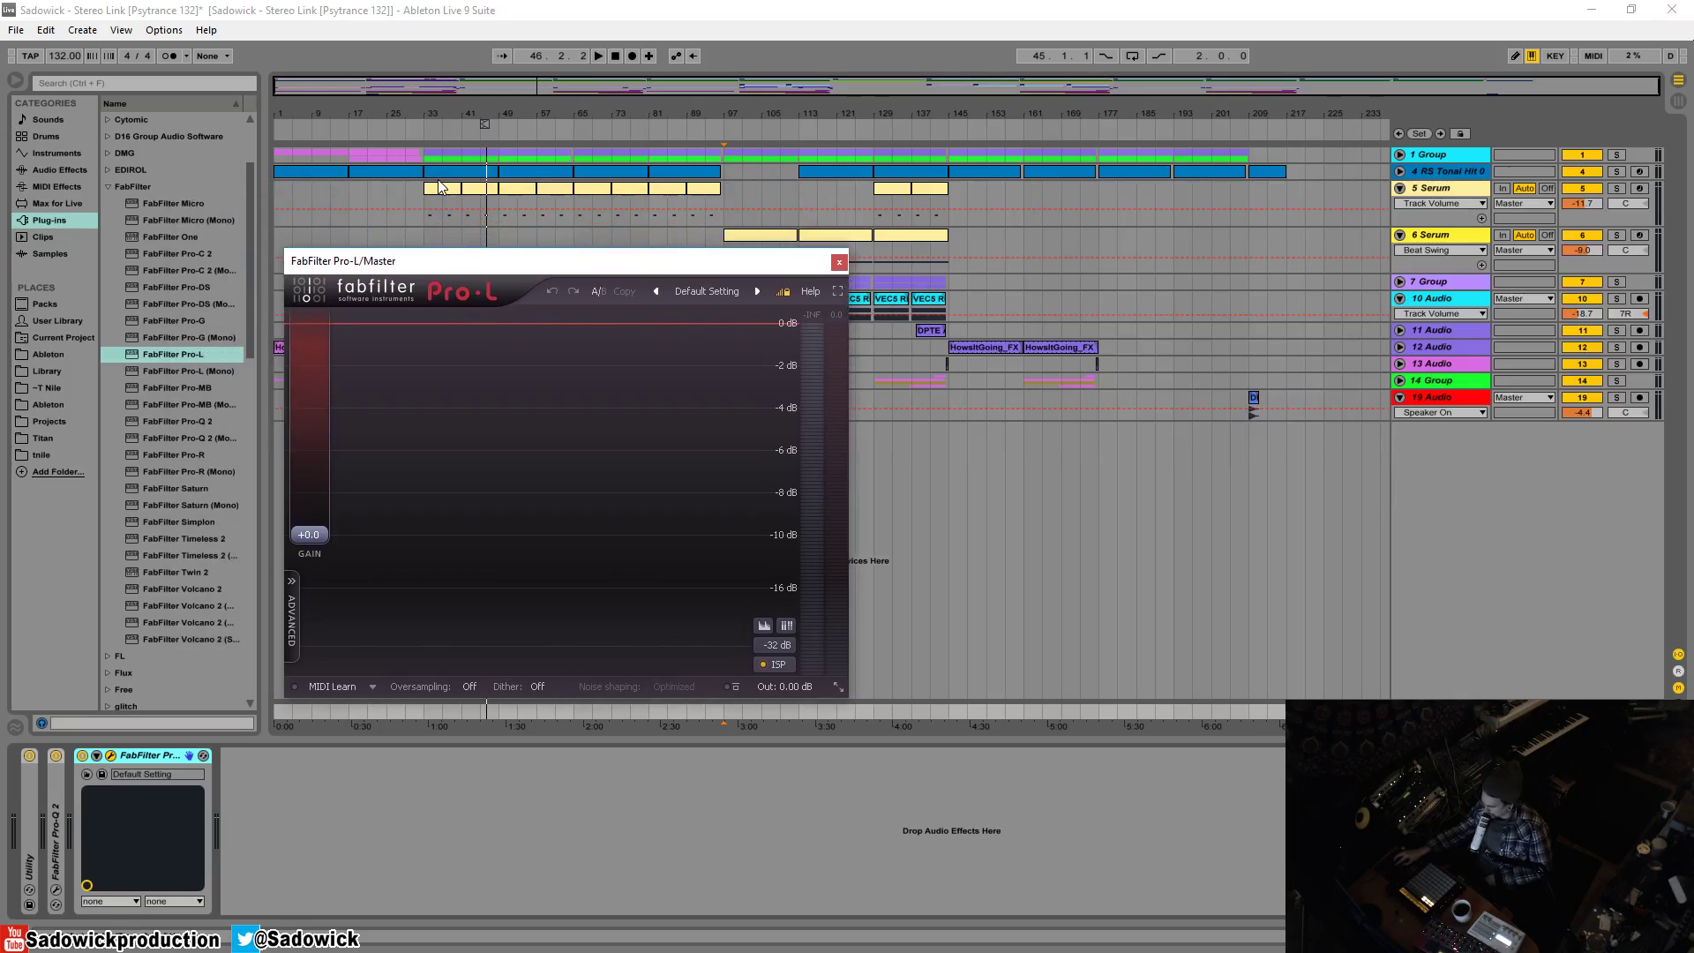
{"action": "left_click", "coordinate": [444, 215]}
{"action": "left_click", "coordinate": [410, 129]}
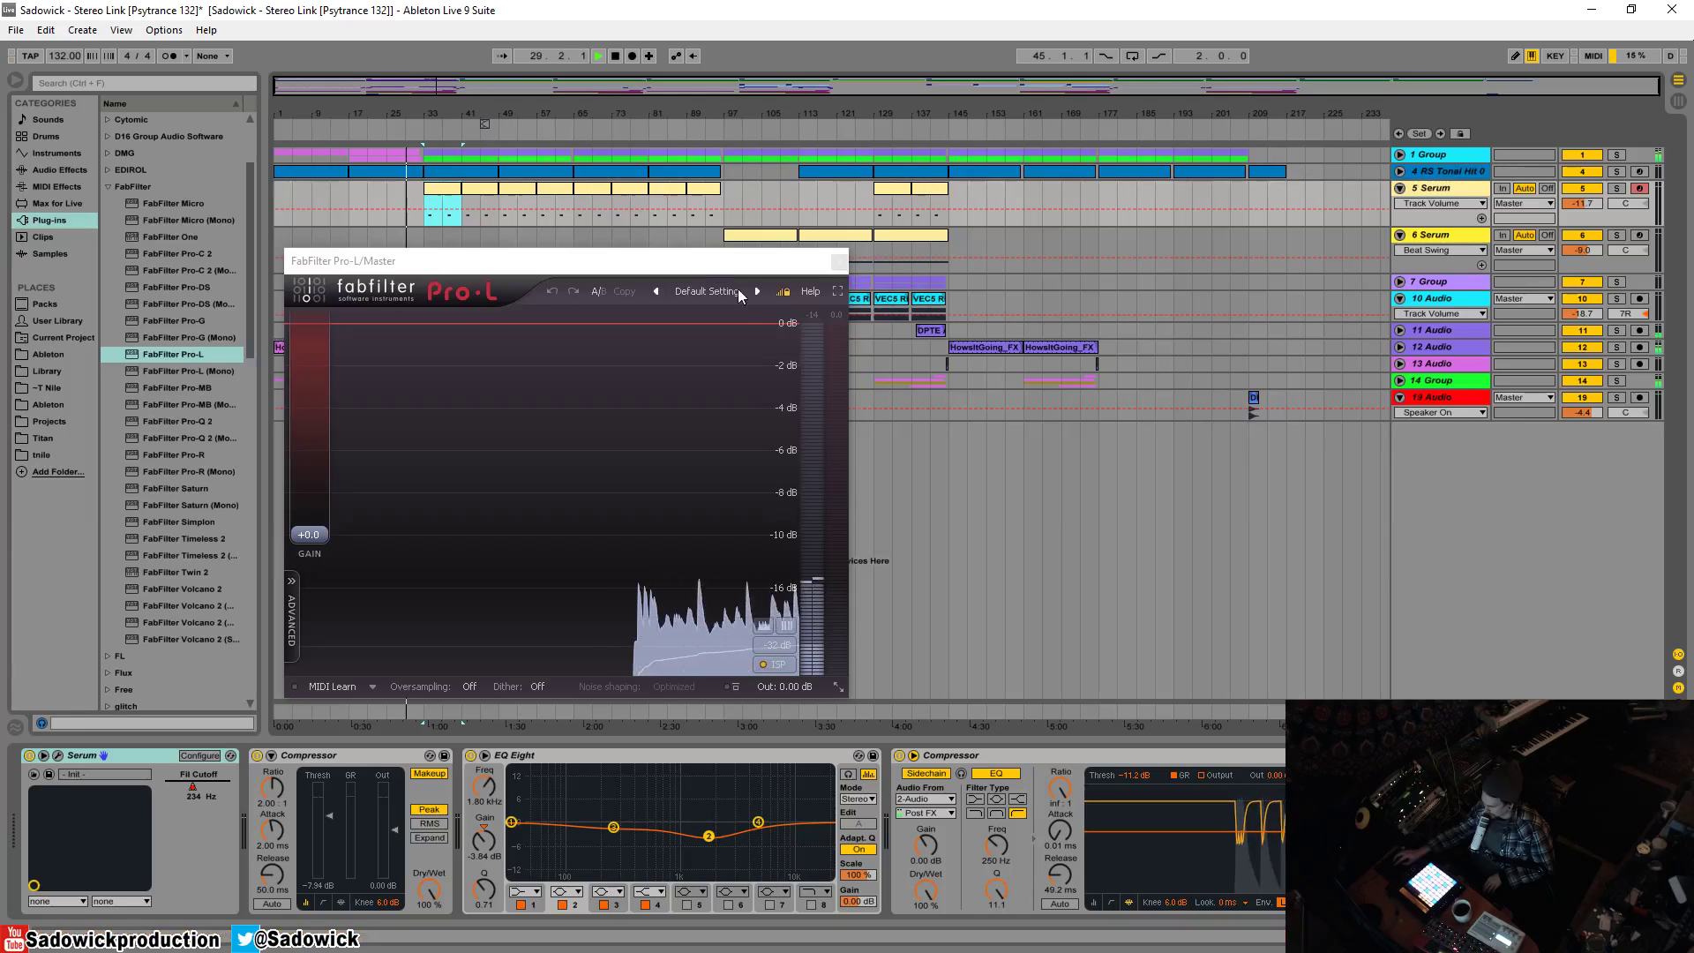
{"action": "key", "text": "space"}
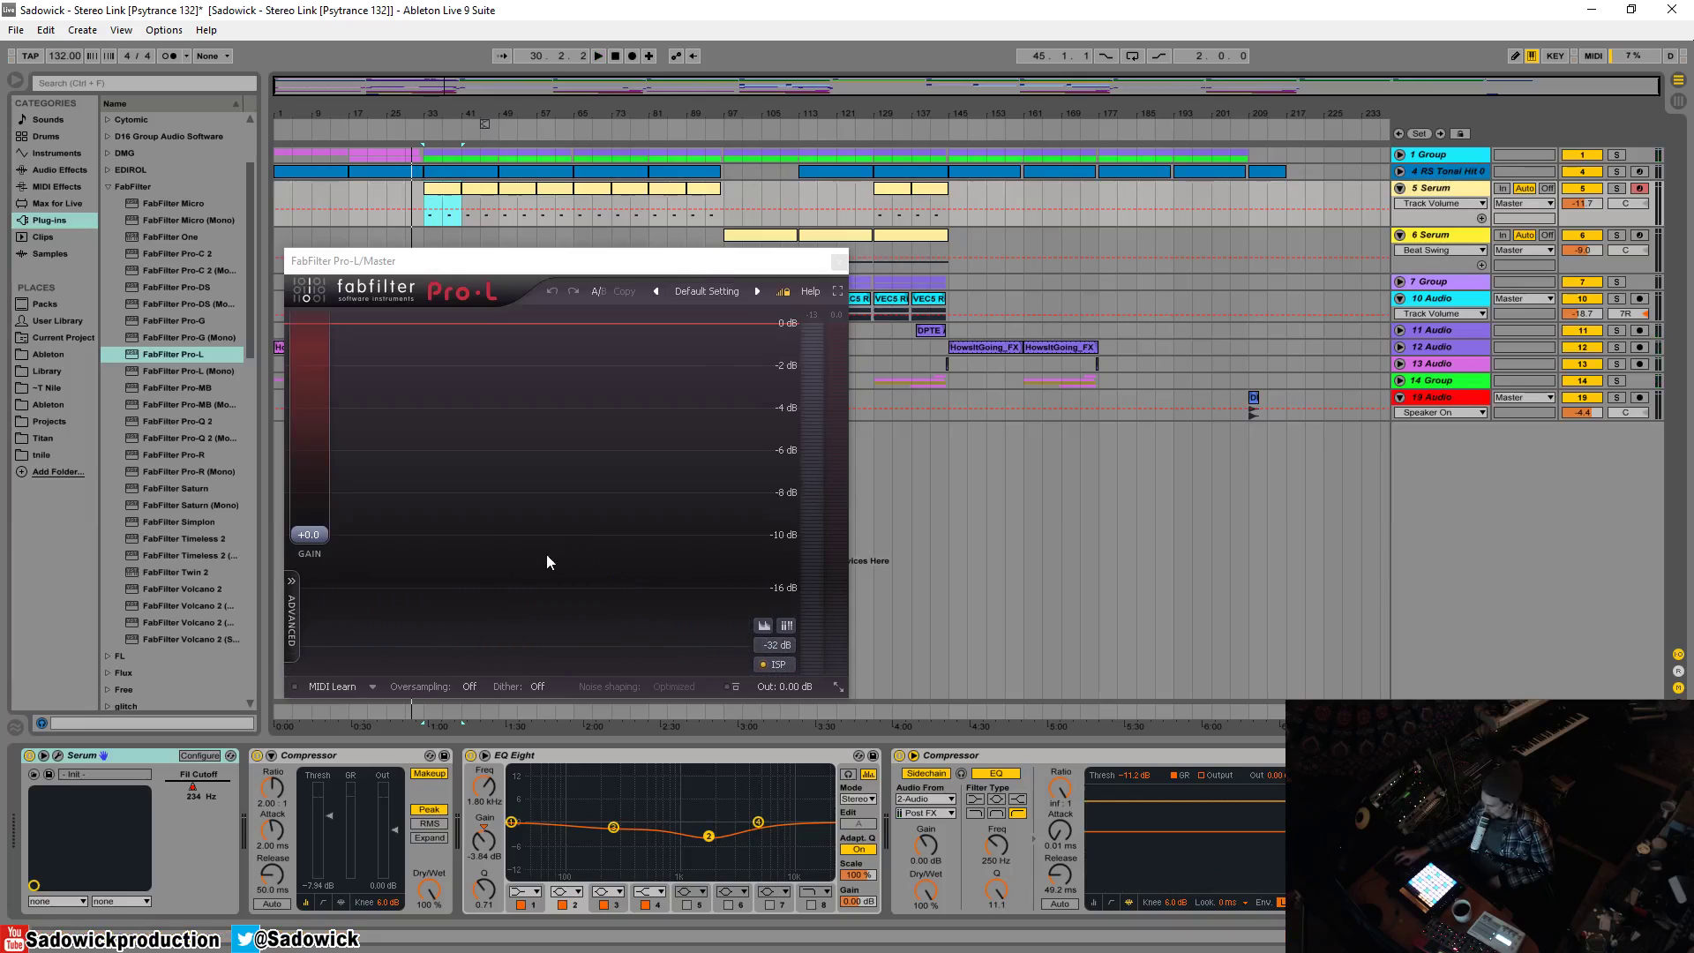
Step: Push the Pro-L gain up to +8.41 dB while the passage plays through it
{"action": "left_click", "coordinate": [317, 539]}
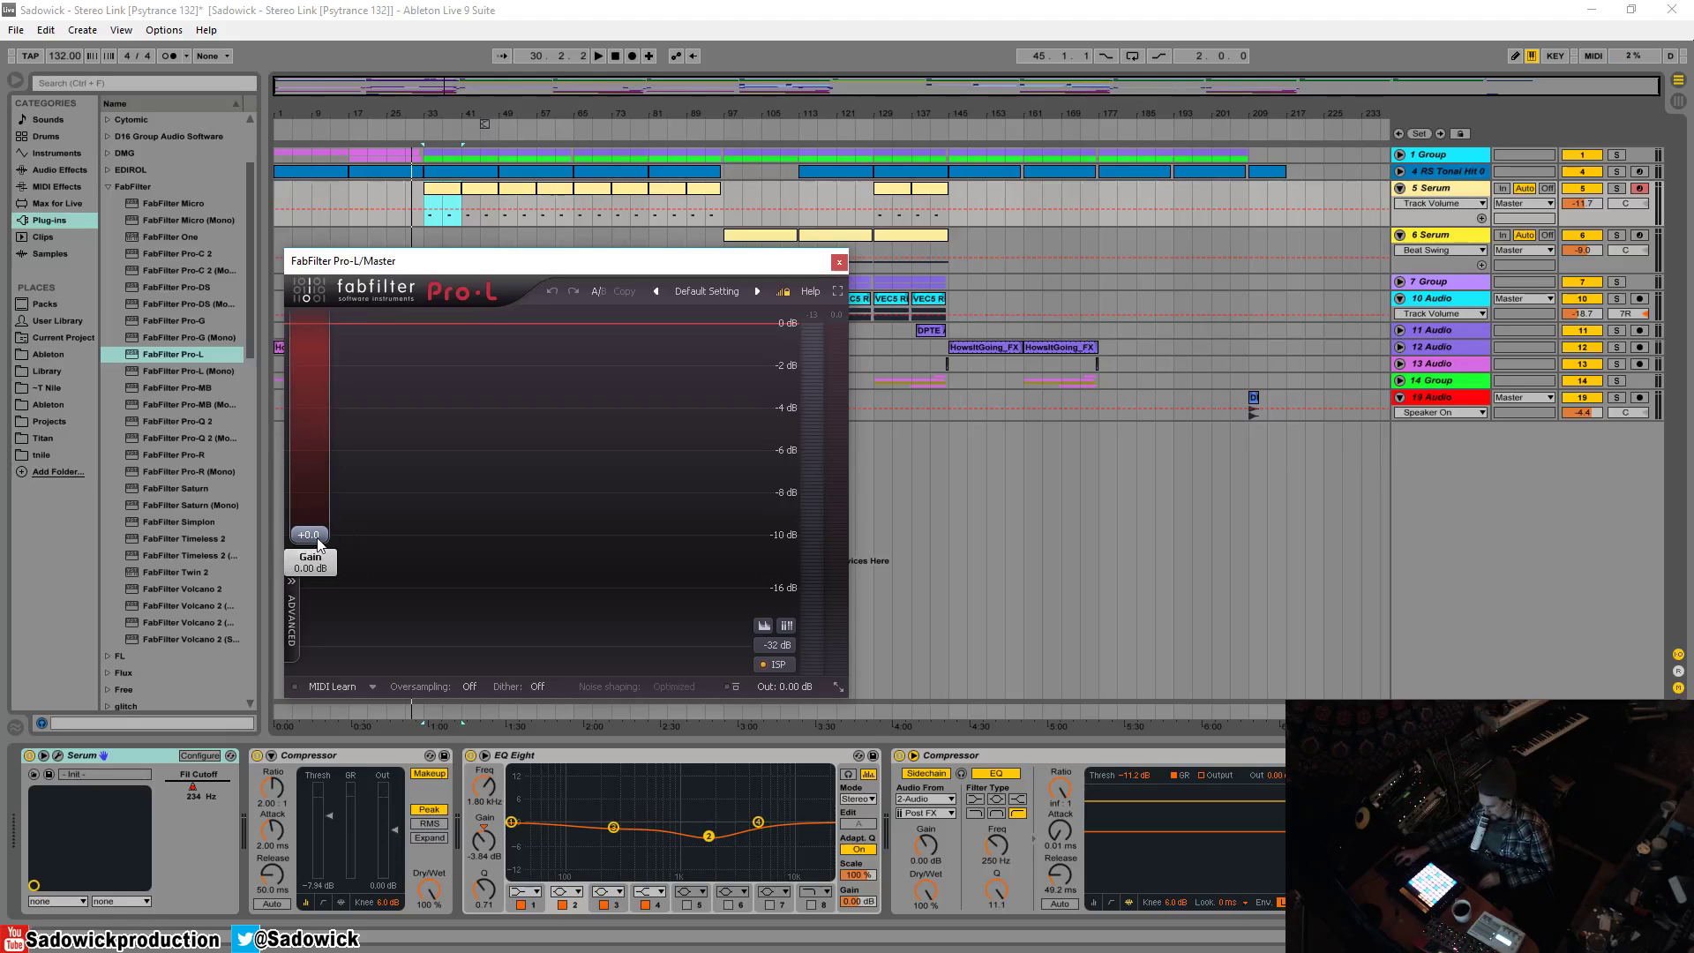
{"action": "key", "text": "space"}
{"action": "left_click_drag", "start_coordinate": [322, 524], "coordinate": [318, 475]}
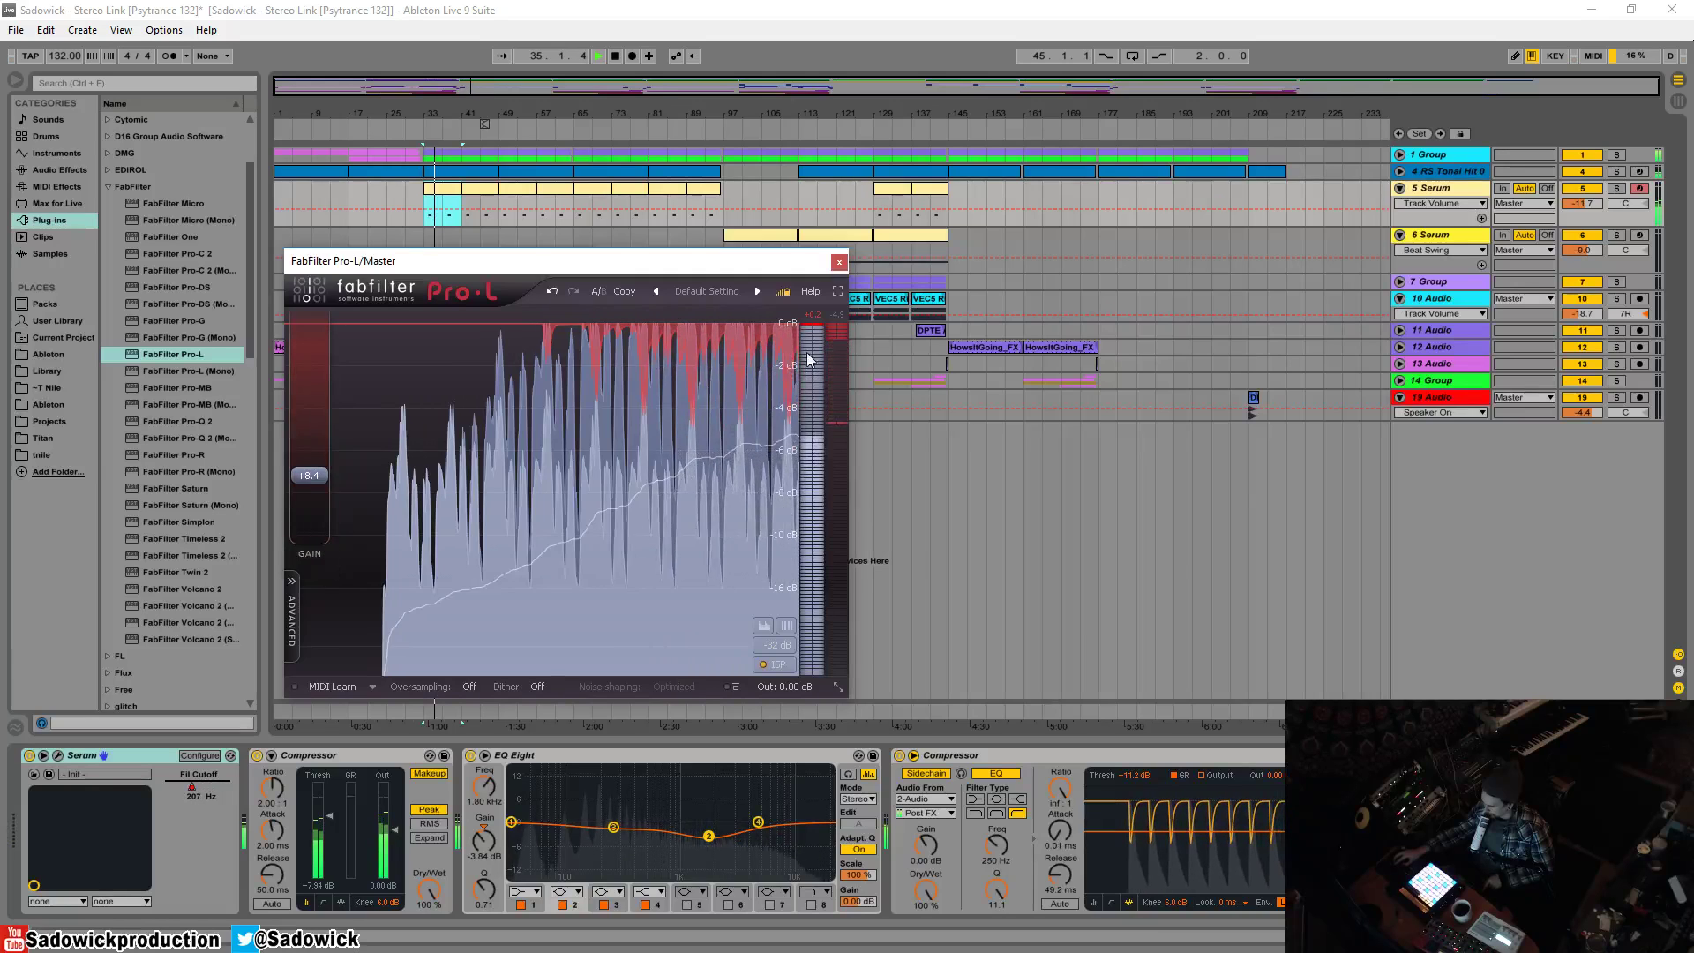
{"action": "key", "text": "space"}
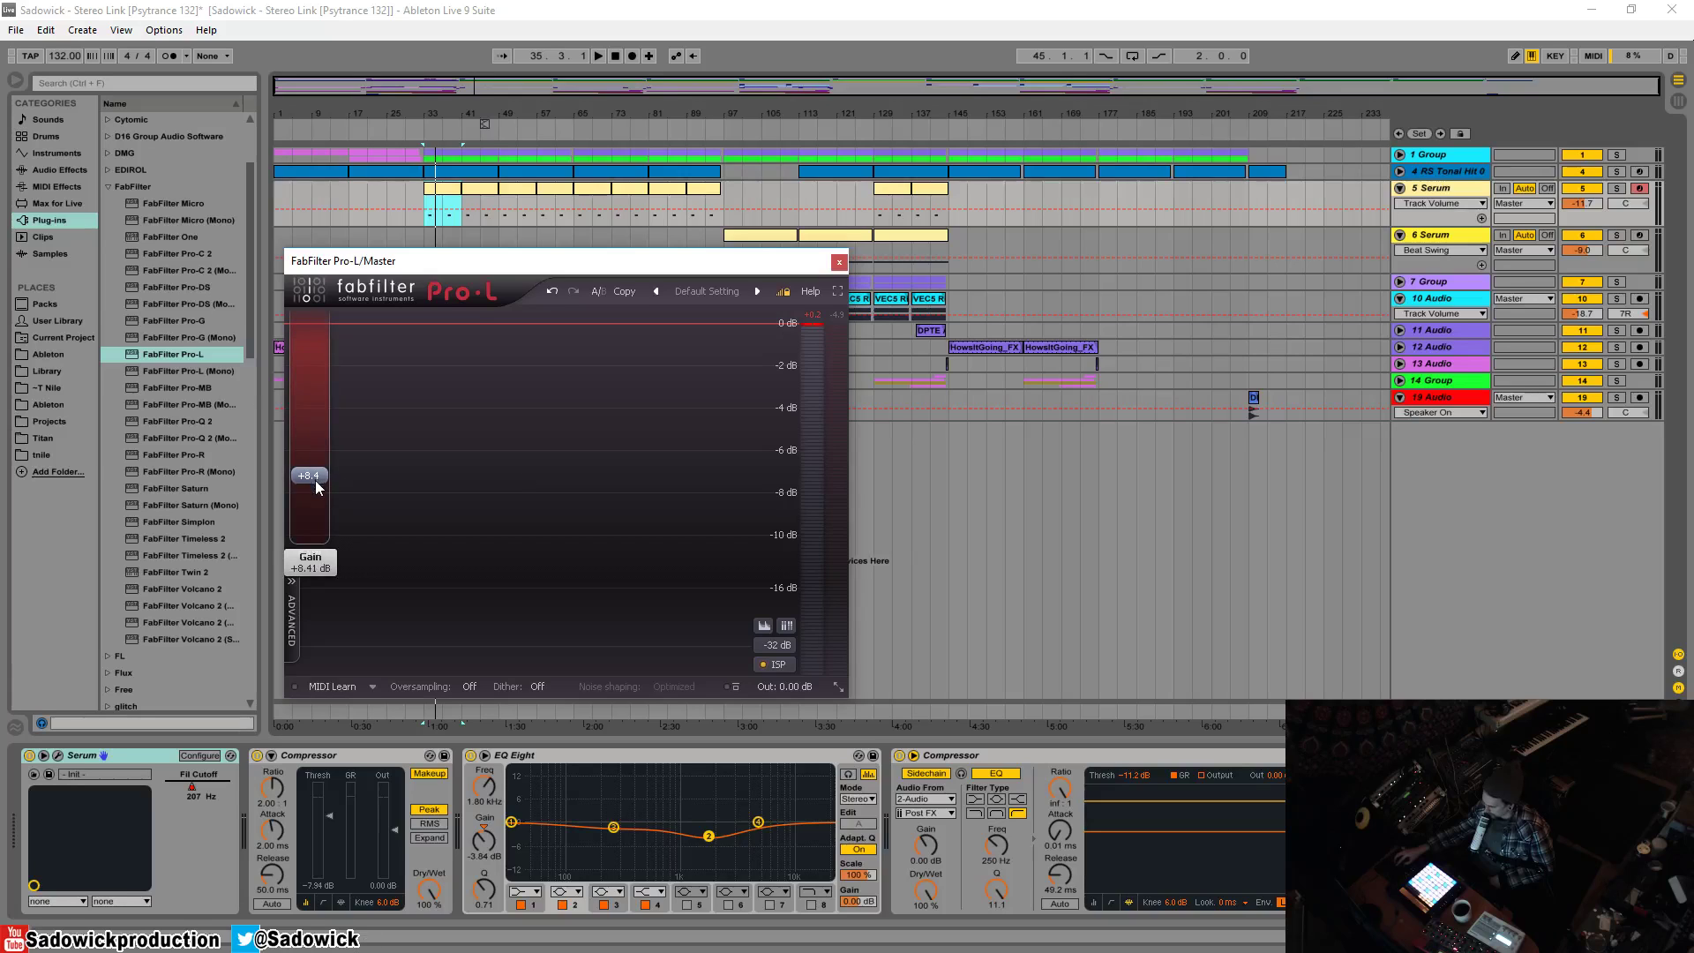
Step: Scroll the Pro-L gain down to +8.3 dB and replay the bar 33 passage
{"action": "scroll", "coordinate": [315, 480], "scroll_direction": "down", "scroll_amount": 1}
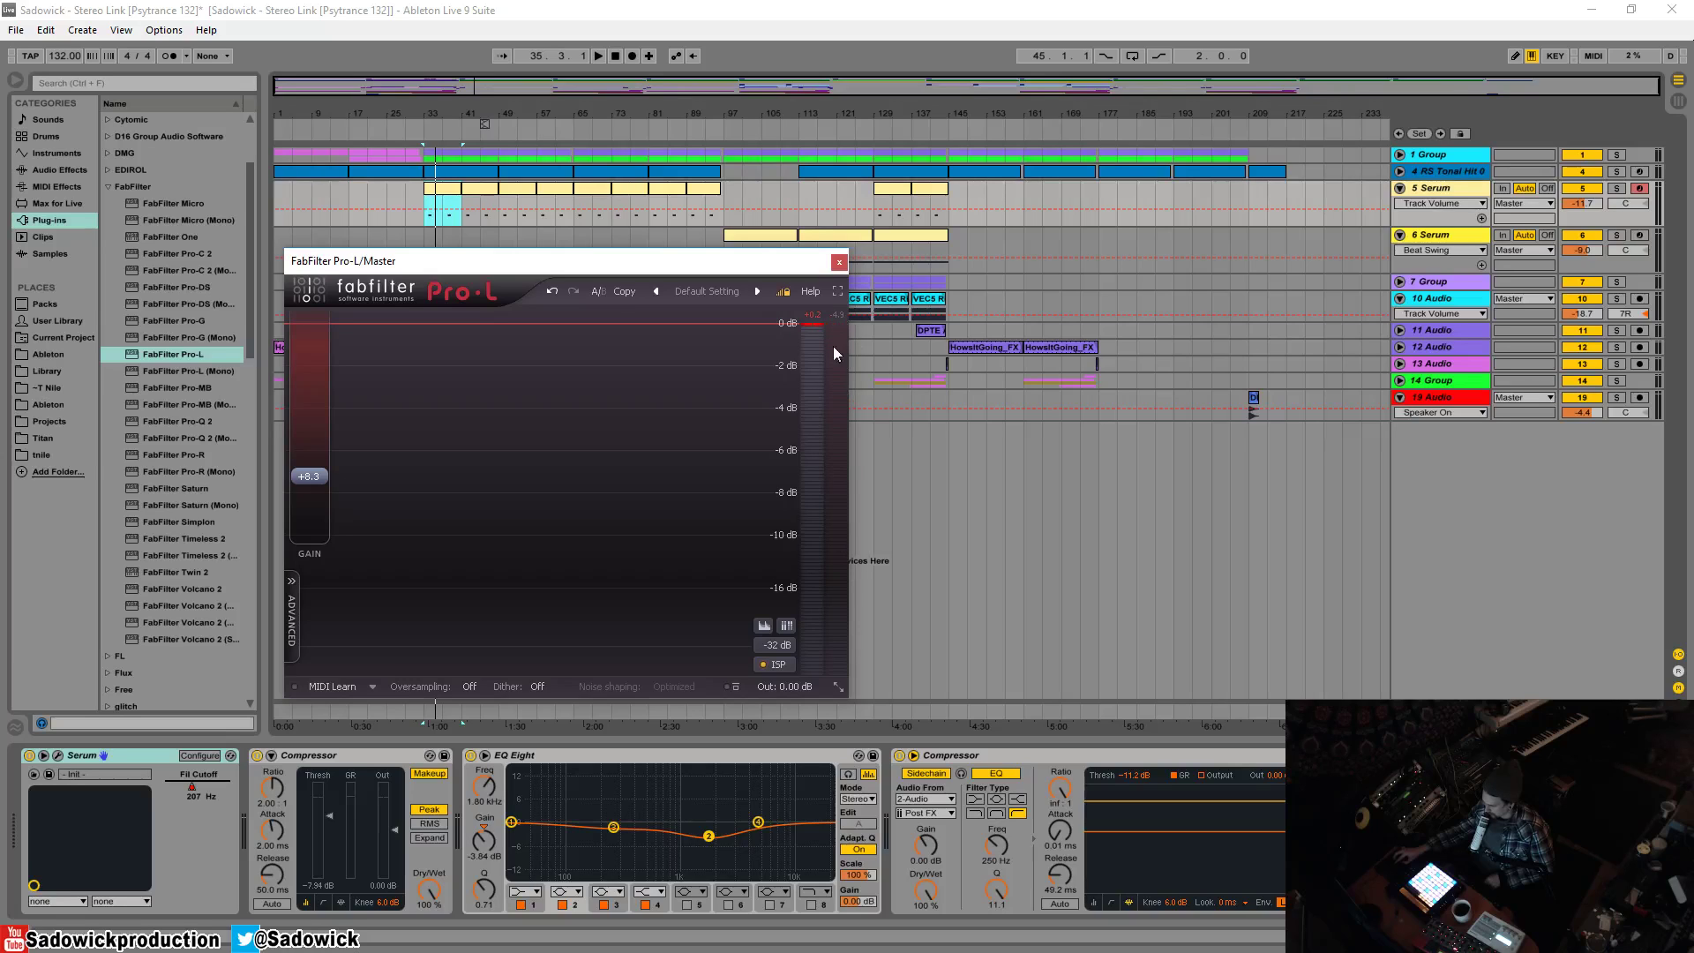
{"action": "key", "text": "space"}
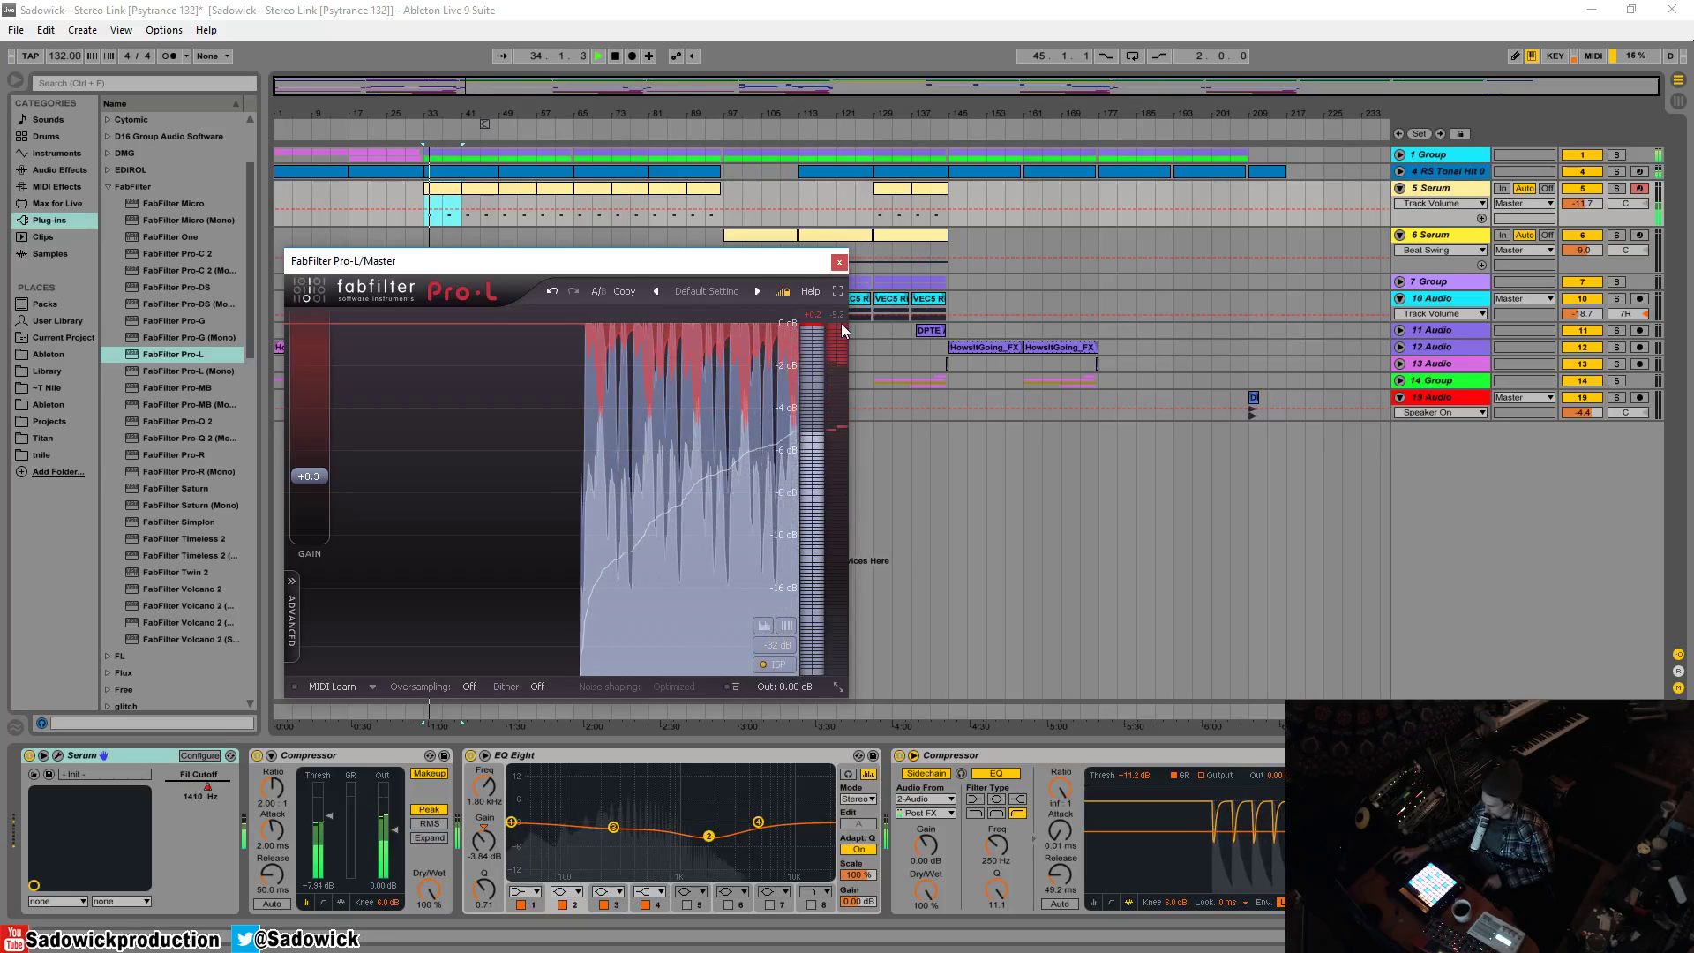
{"action": "key", "text": "space"}
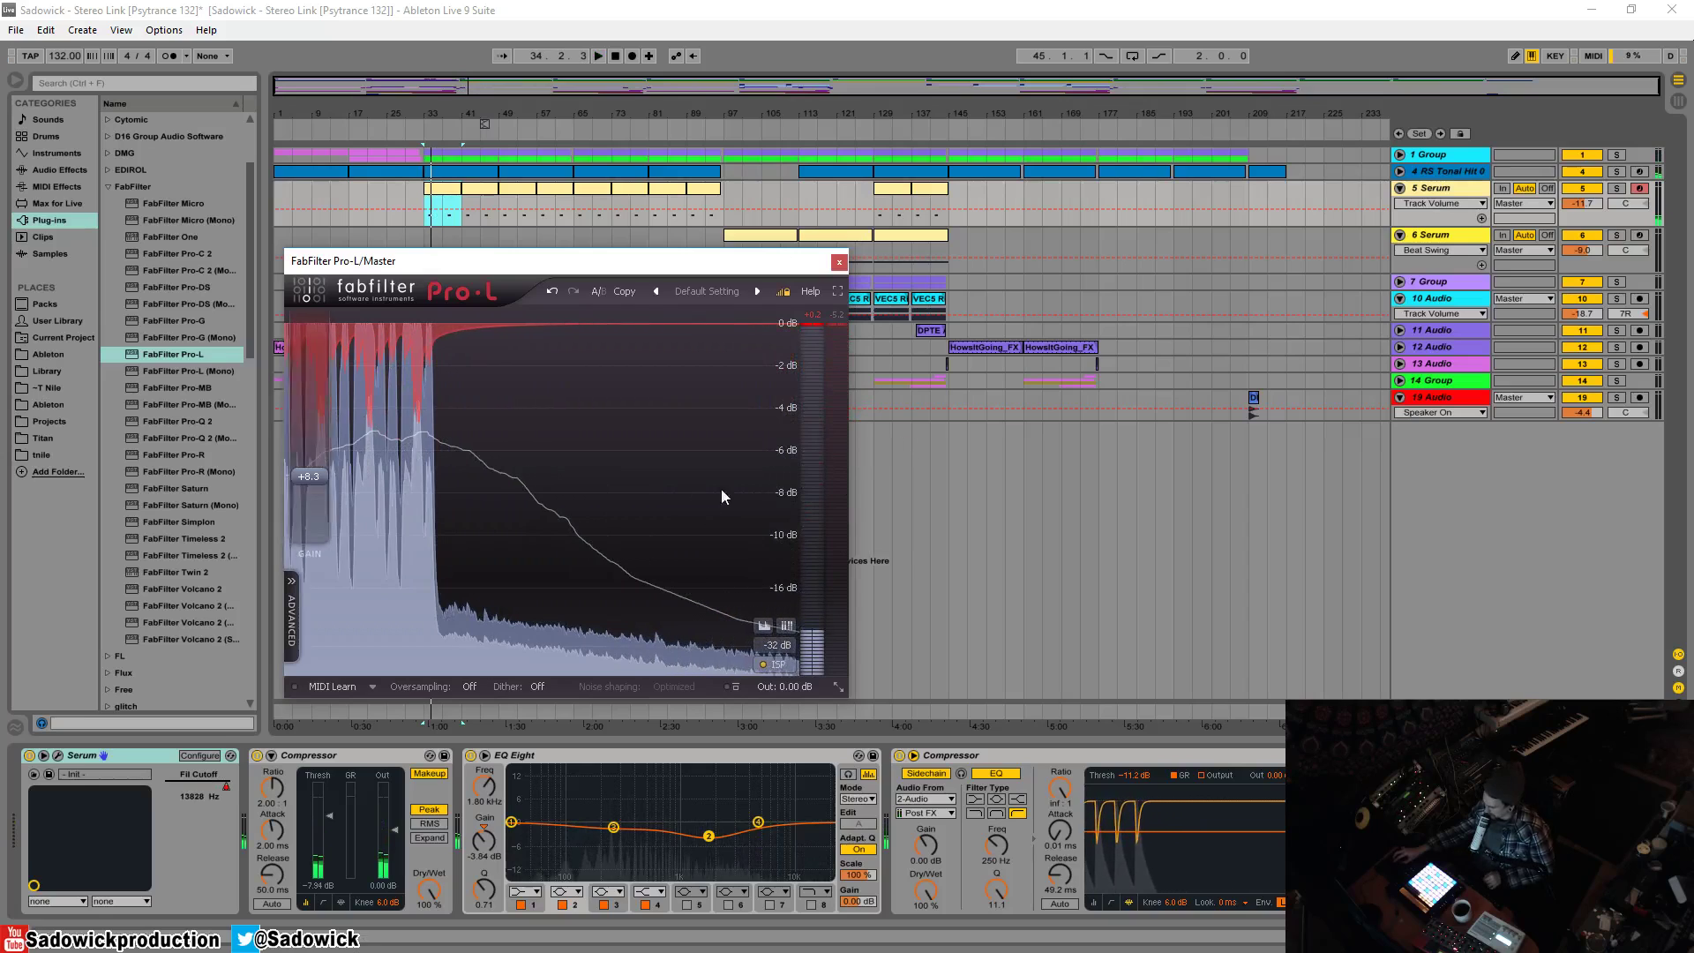
Step: Lower the Pro-L gain to +4.9 dB during playback, toggling the waveform display off and on
{"action": "left_click", "coordinate": [765, 627]}
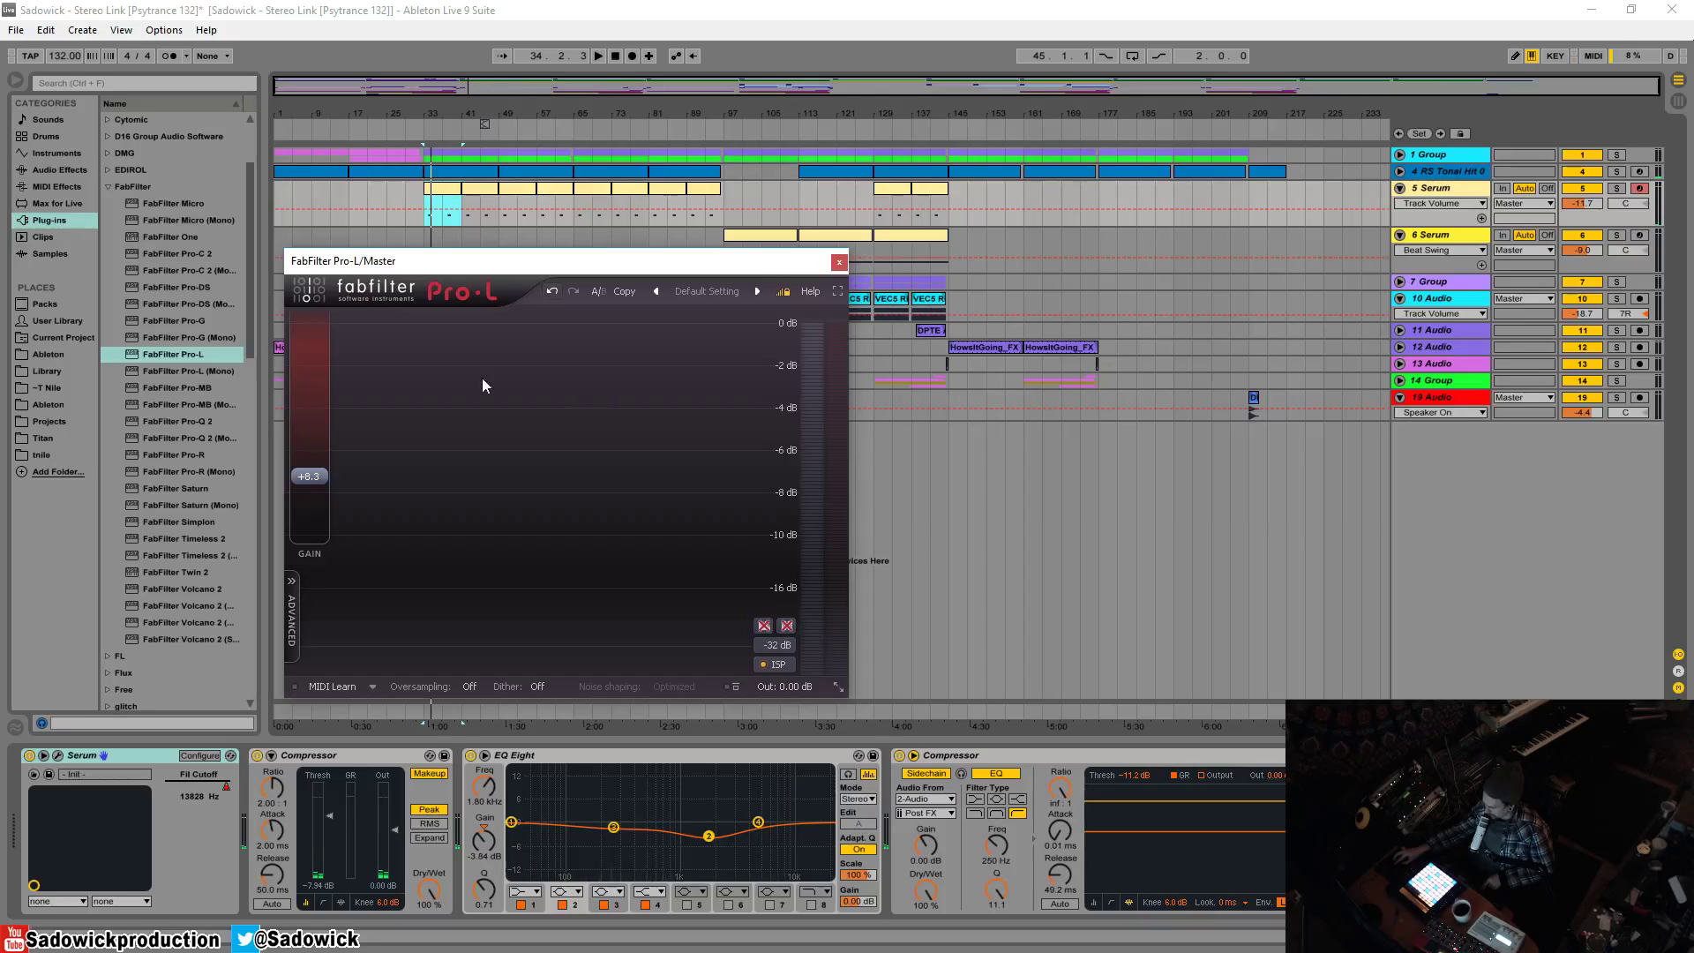
{"action": "key", "text": "space"}
{"action": "left_click_drag", "start_coordinate": [323, 480], "coordinate": [321, 505]}
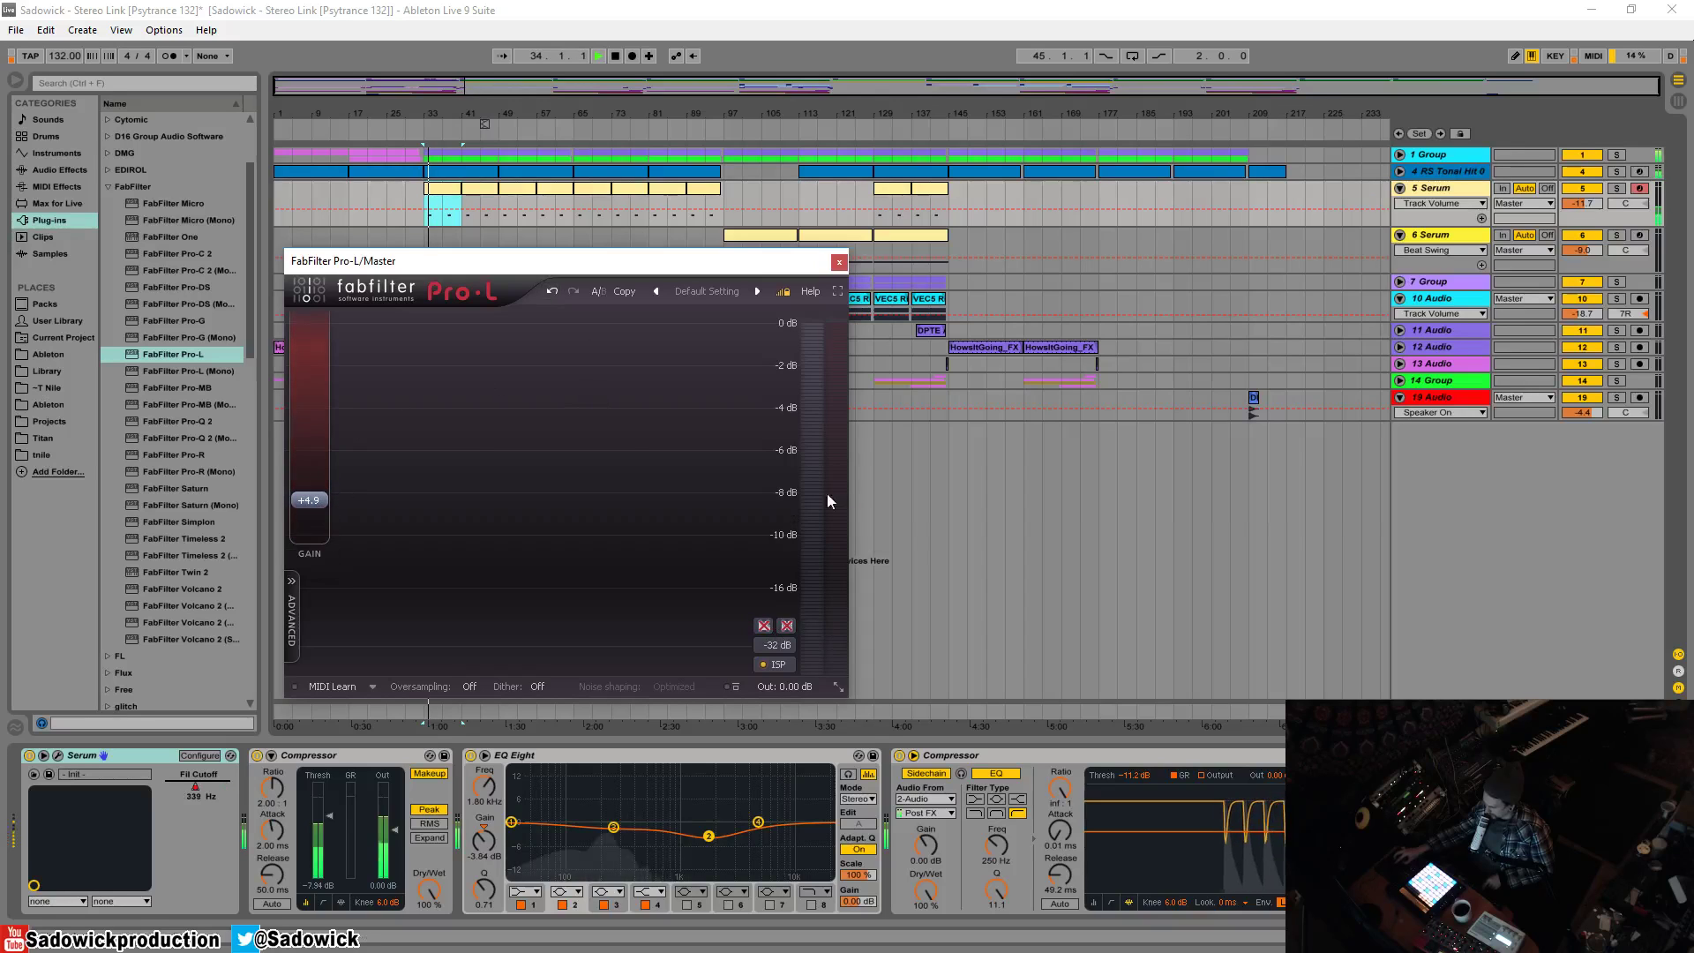
{"action": "left_click", "coordinate": [764, 626]}
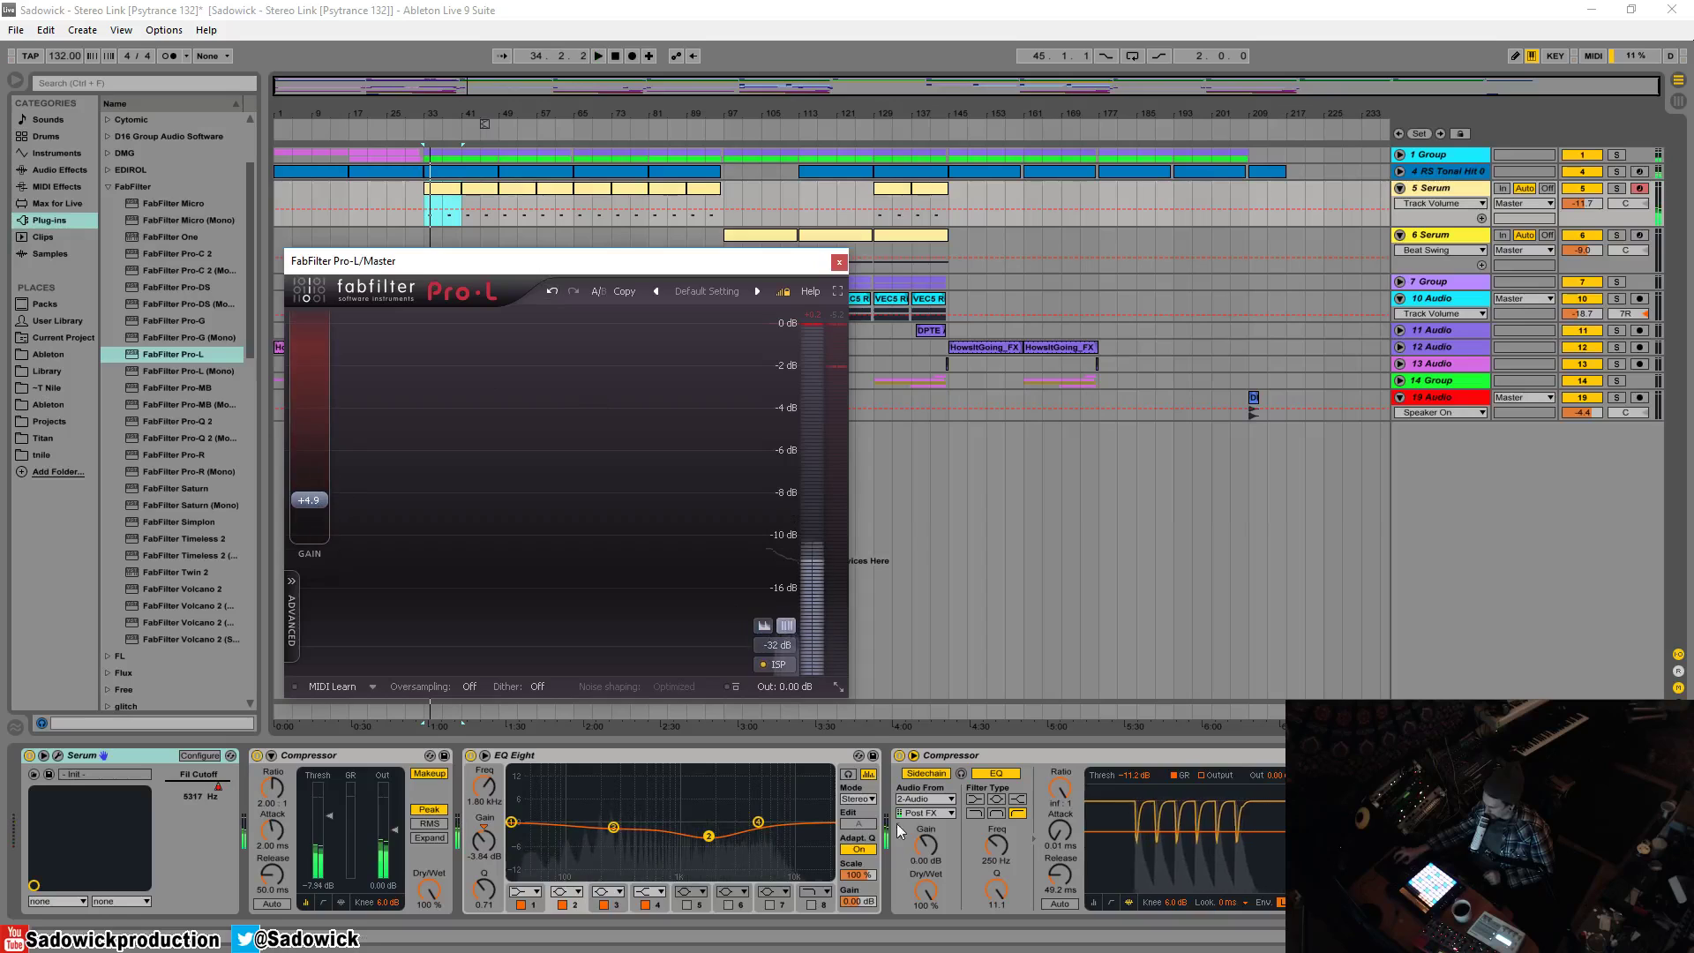
Step: Try the -48 dB meter scale during playback, then switch back to -16 dB
{"action": "left_click", "coordinate": [777, 645]}
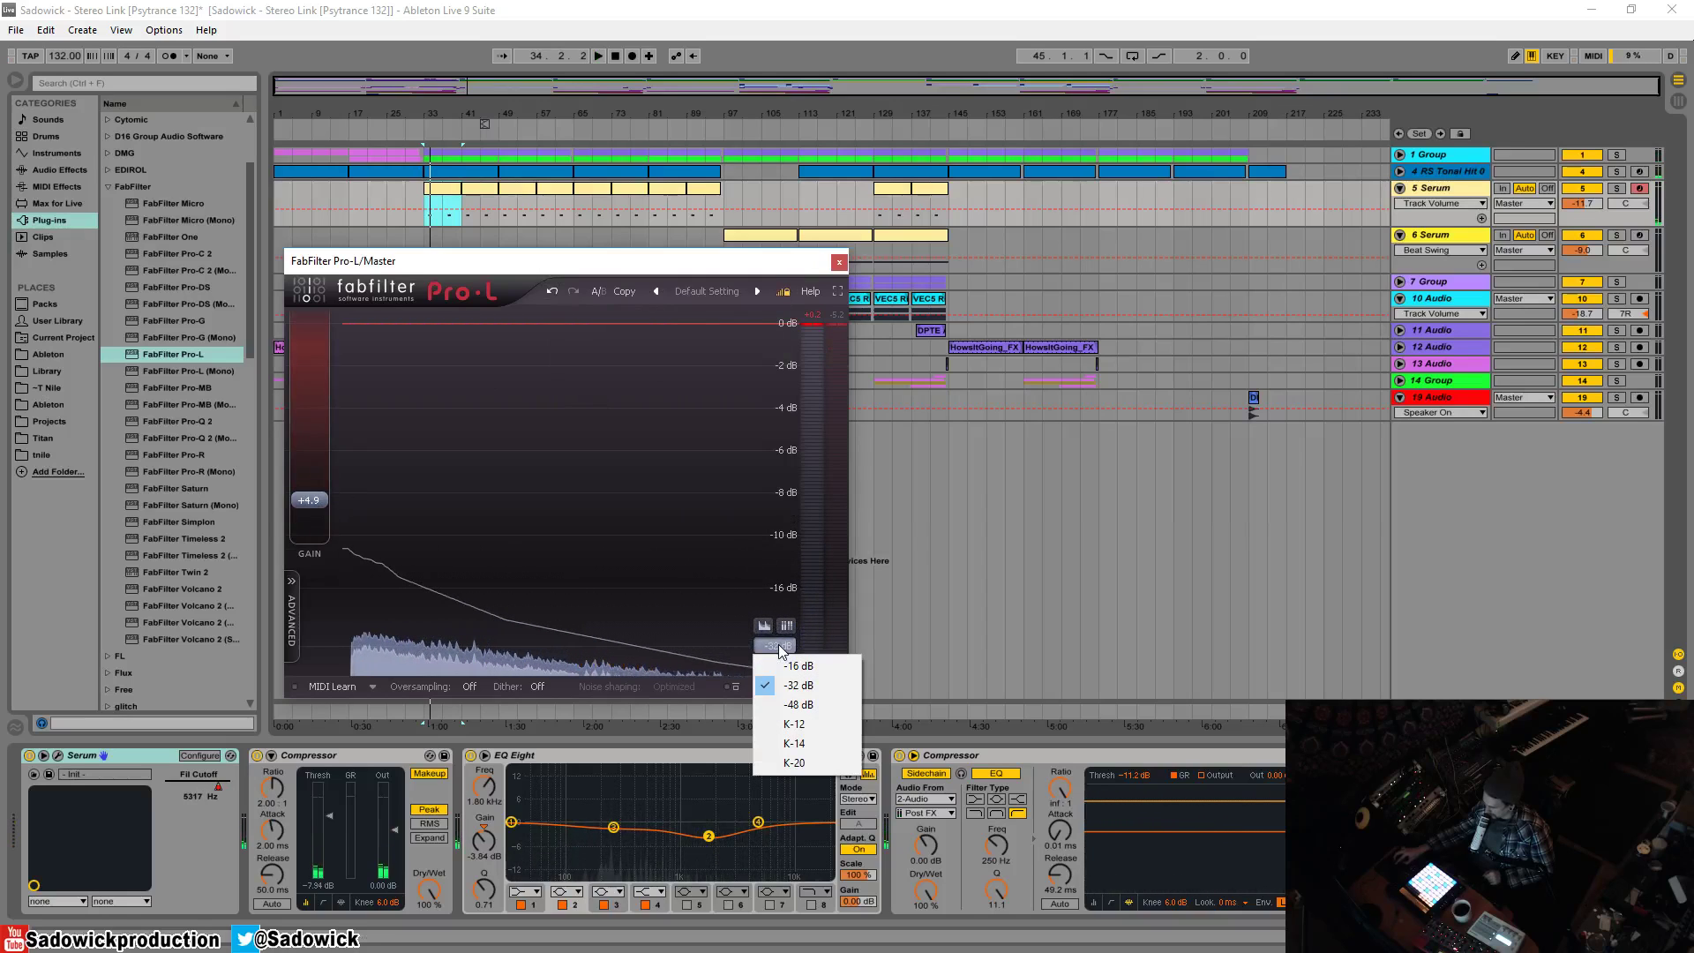
{"action": "left_click", "coordinate": [808, 703]}
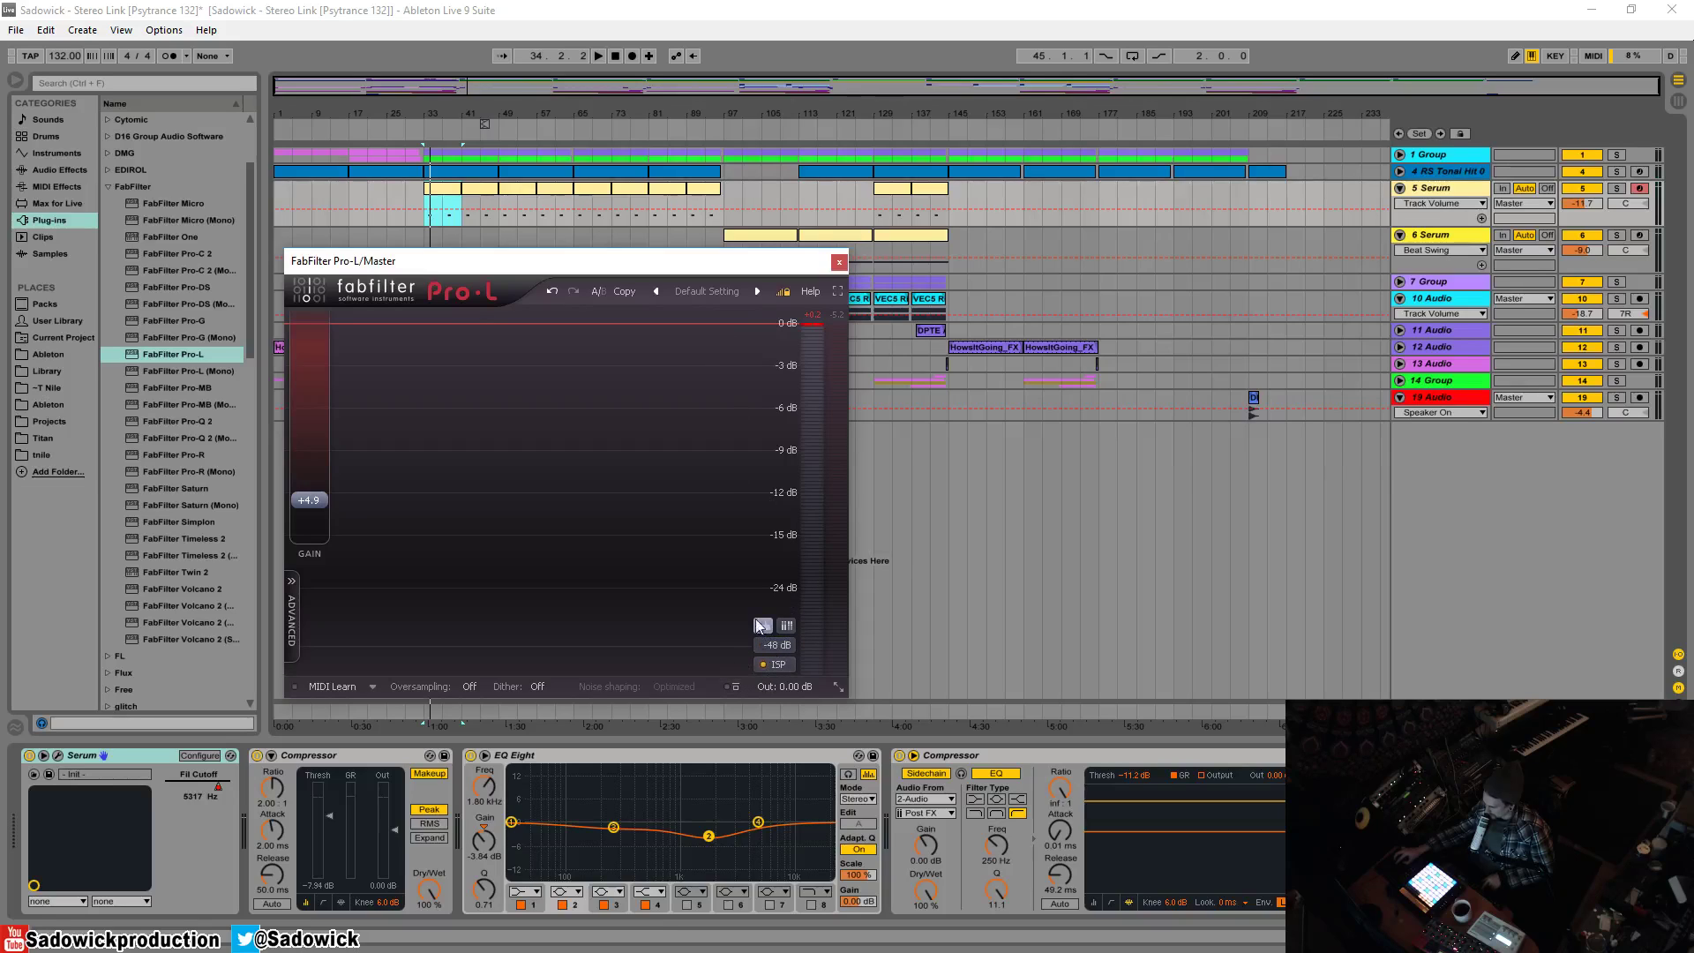
{"action": "key", "text": "space"}
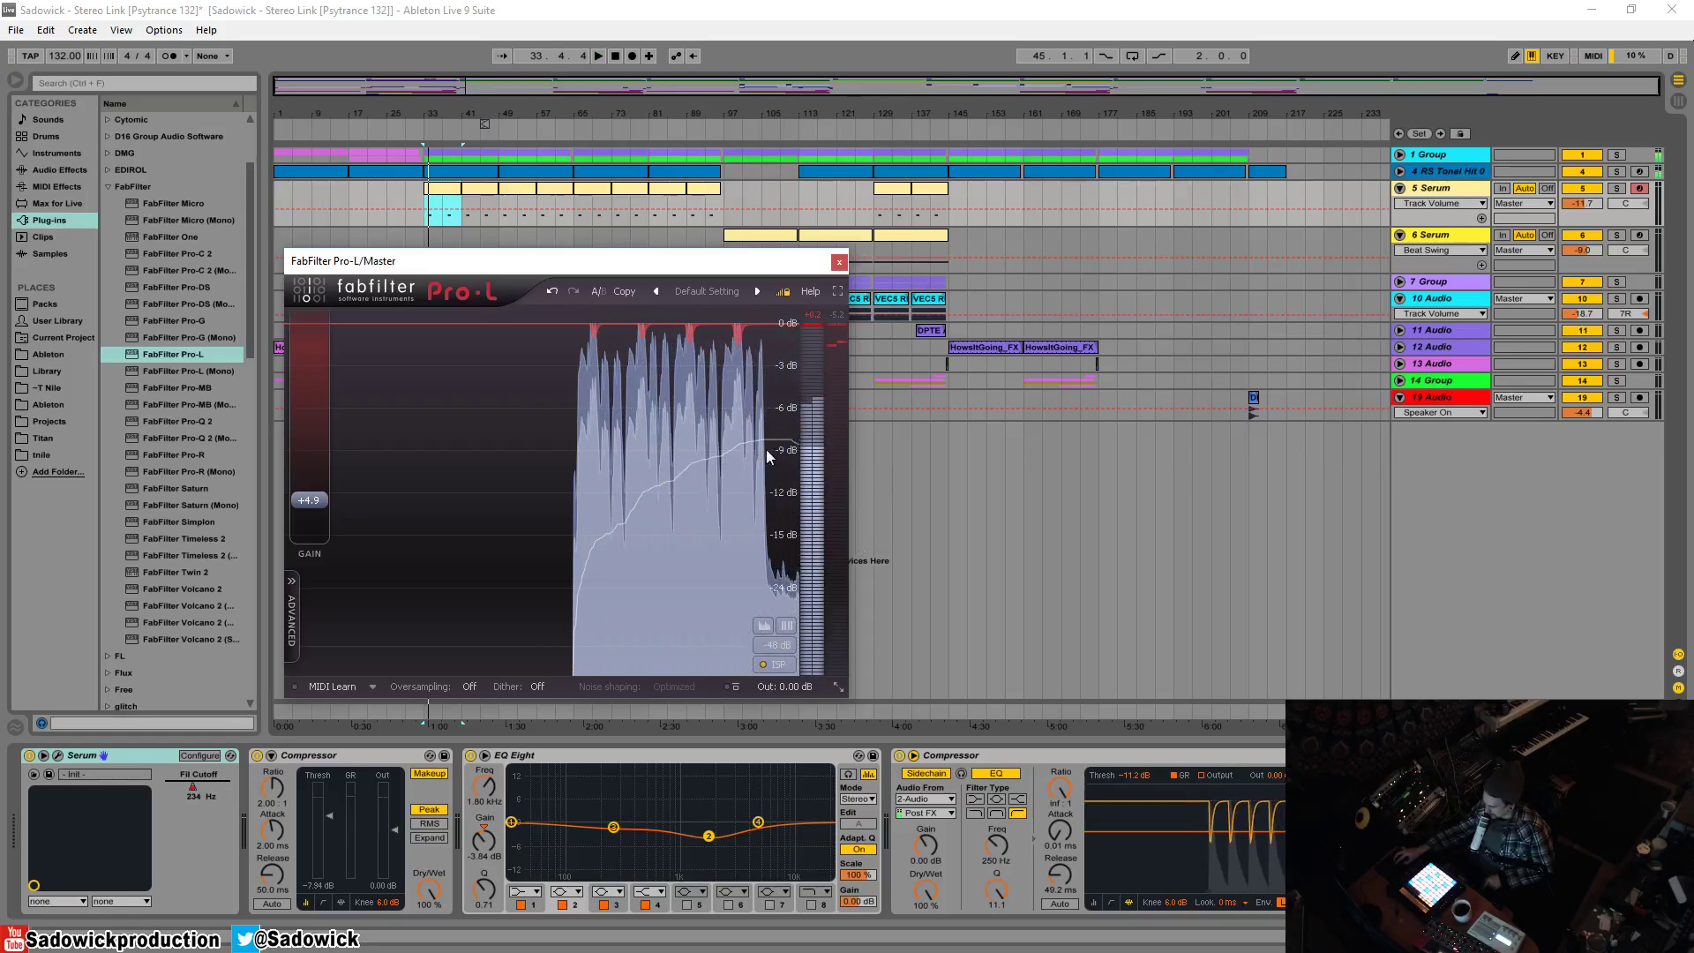
{"action": "key", "text": "space"}
{"action": "left_click", "coordinate": [774, 645]}
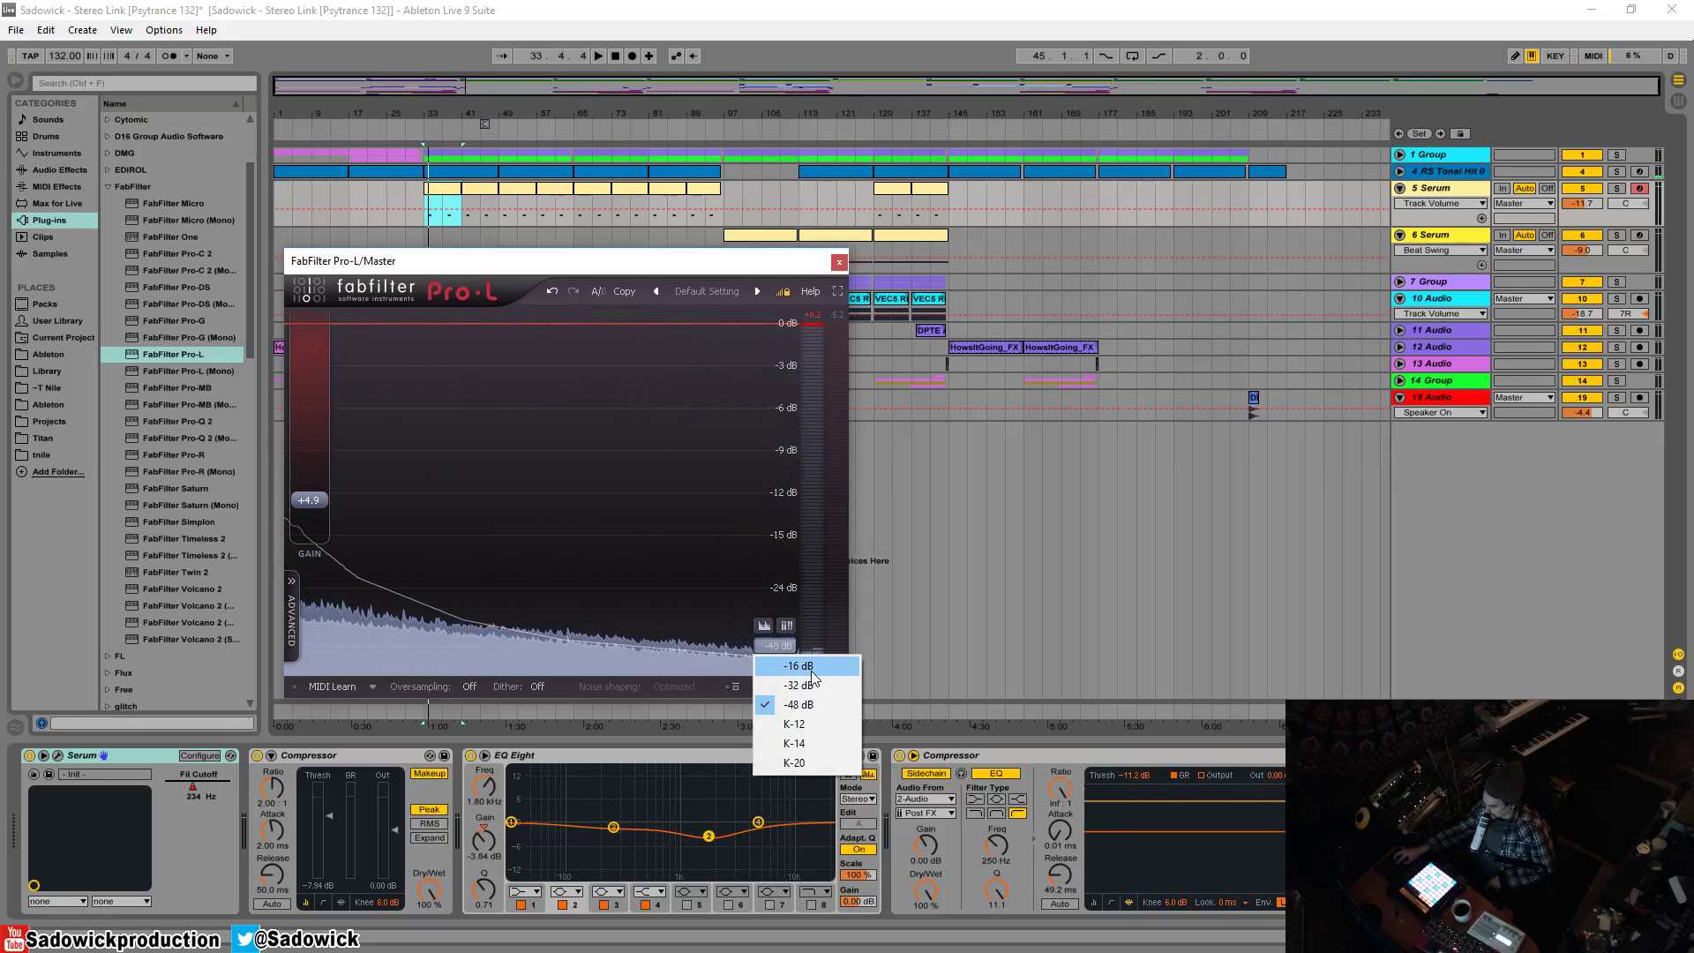
{"action": "left_click", "coordinate": [812, 668]}
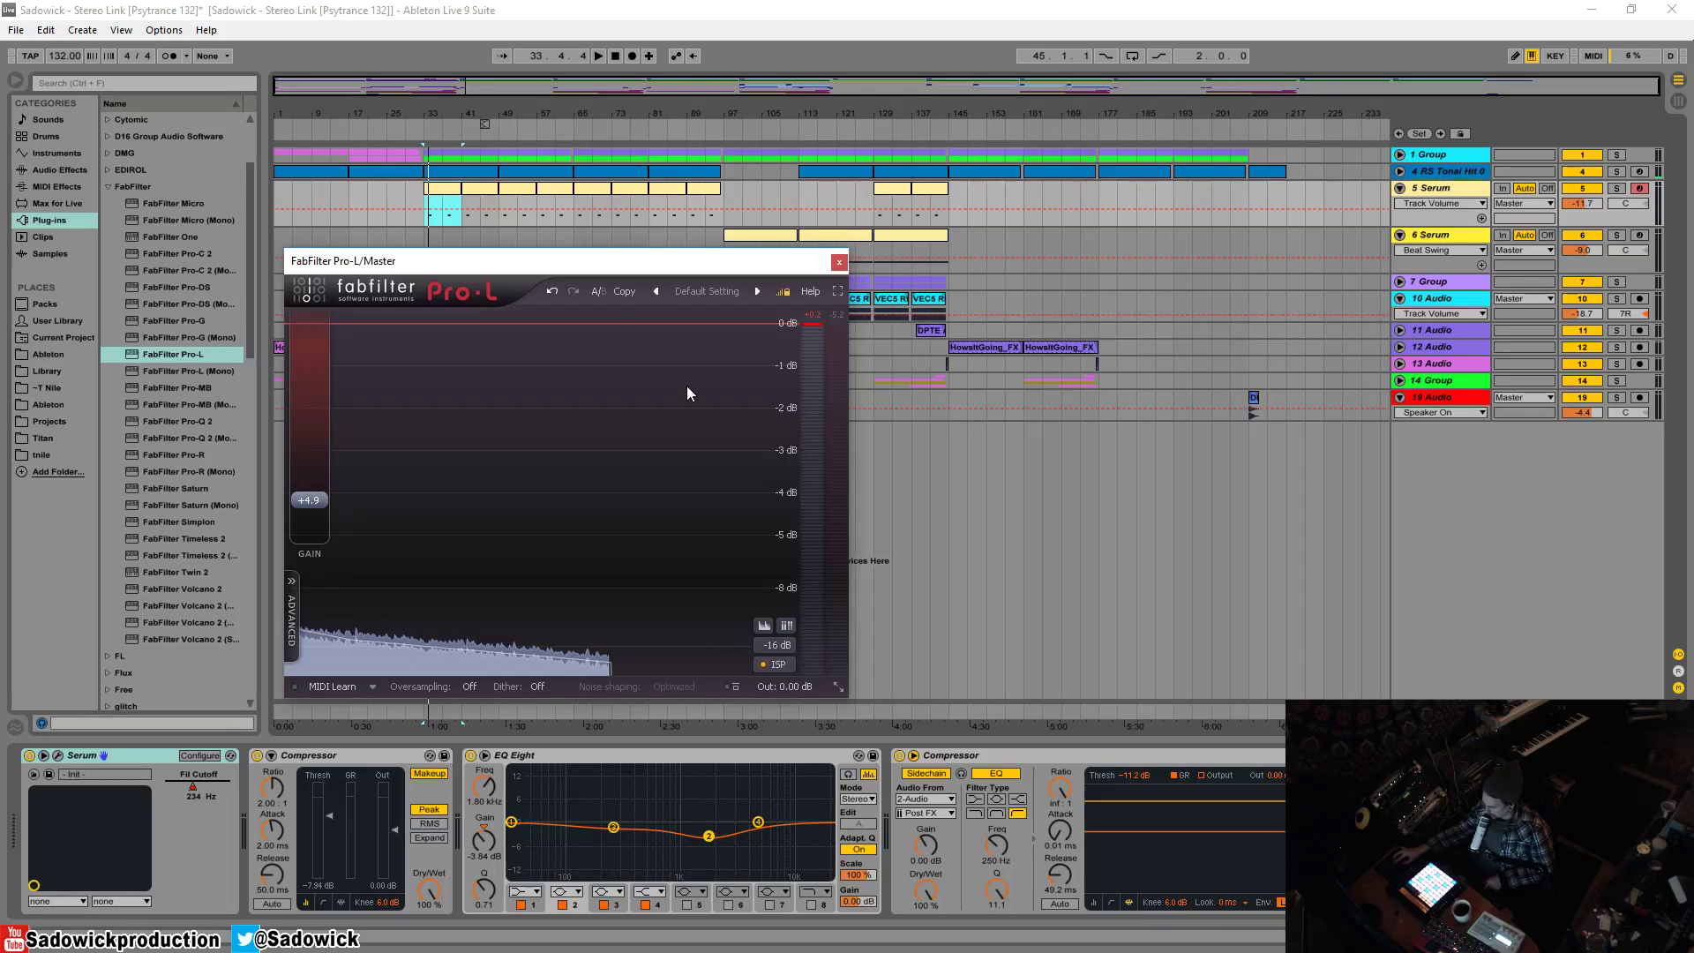
{"action": "key", "text": "space"}
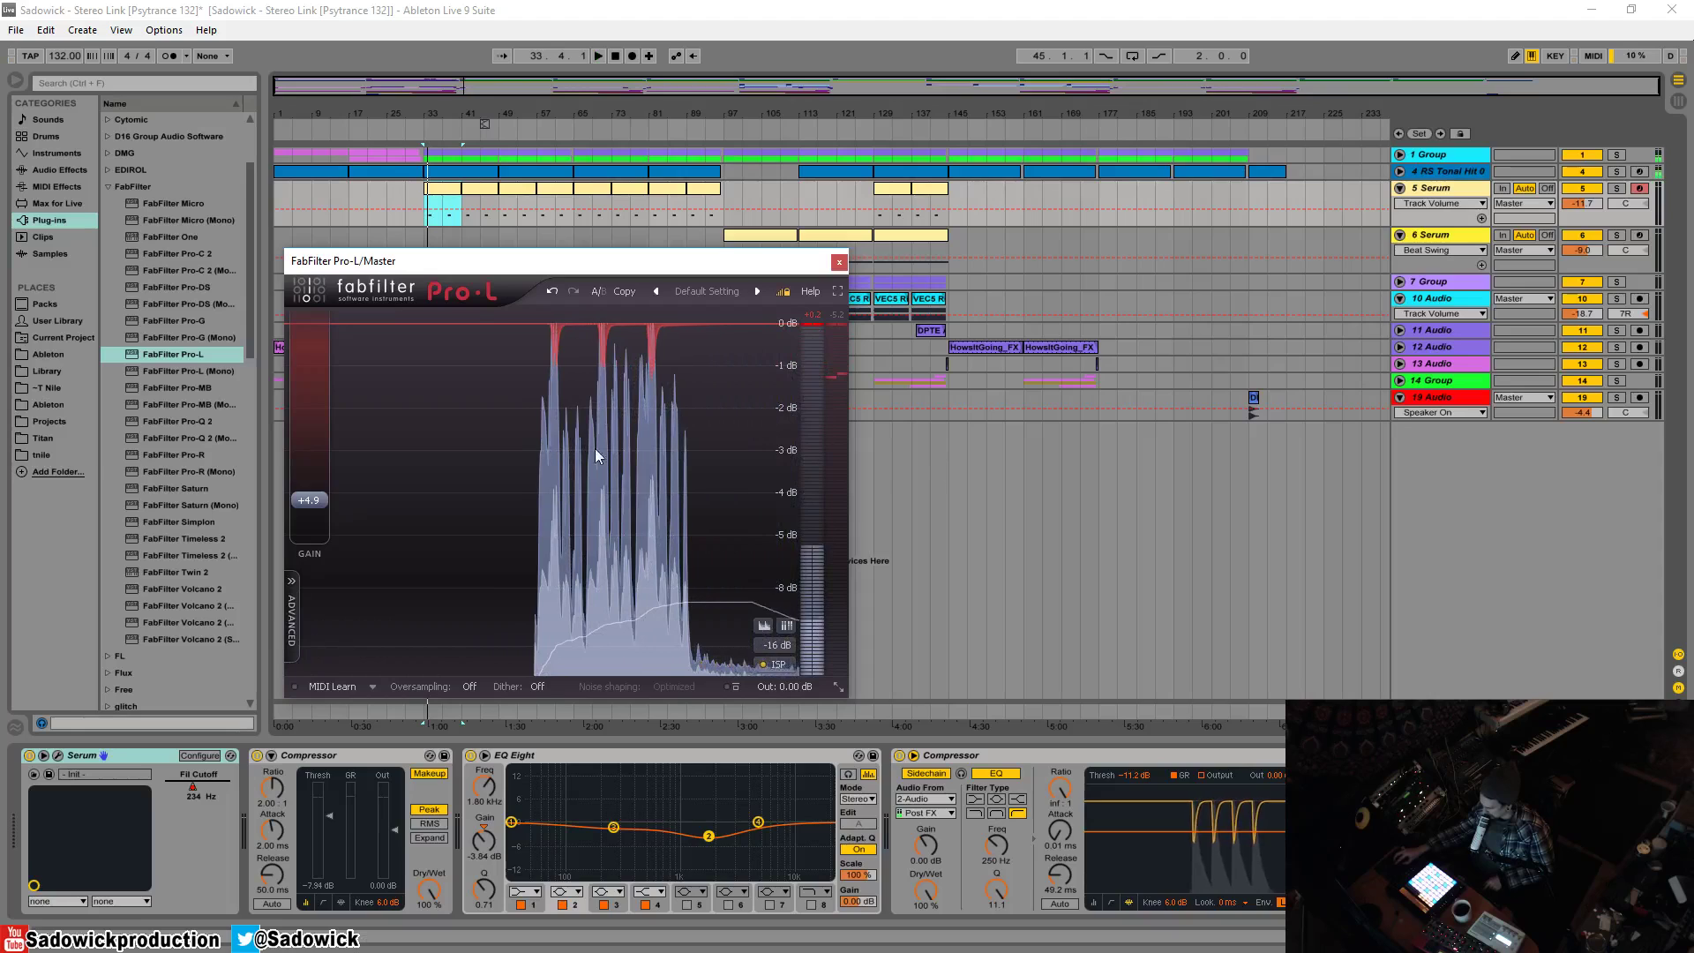
Step: Set the meter display range to -48 dB and keep it
{"action": "left_click", "coordinate": [782, 642]}
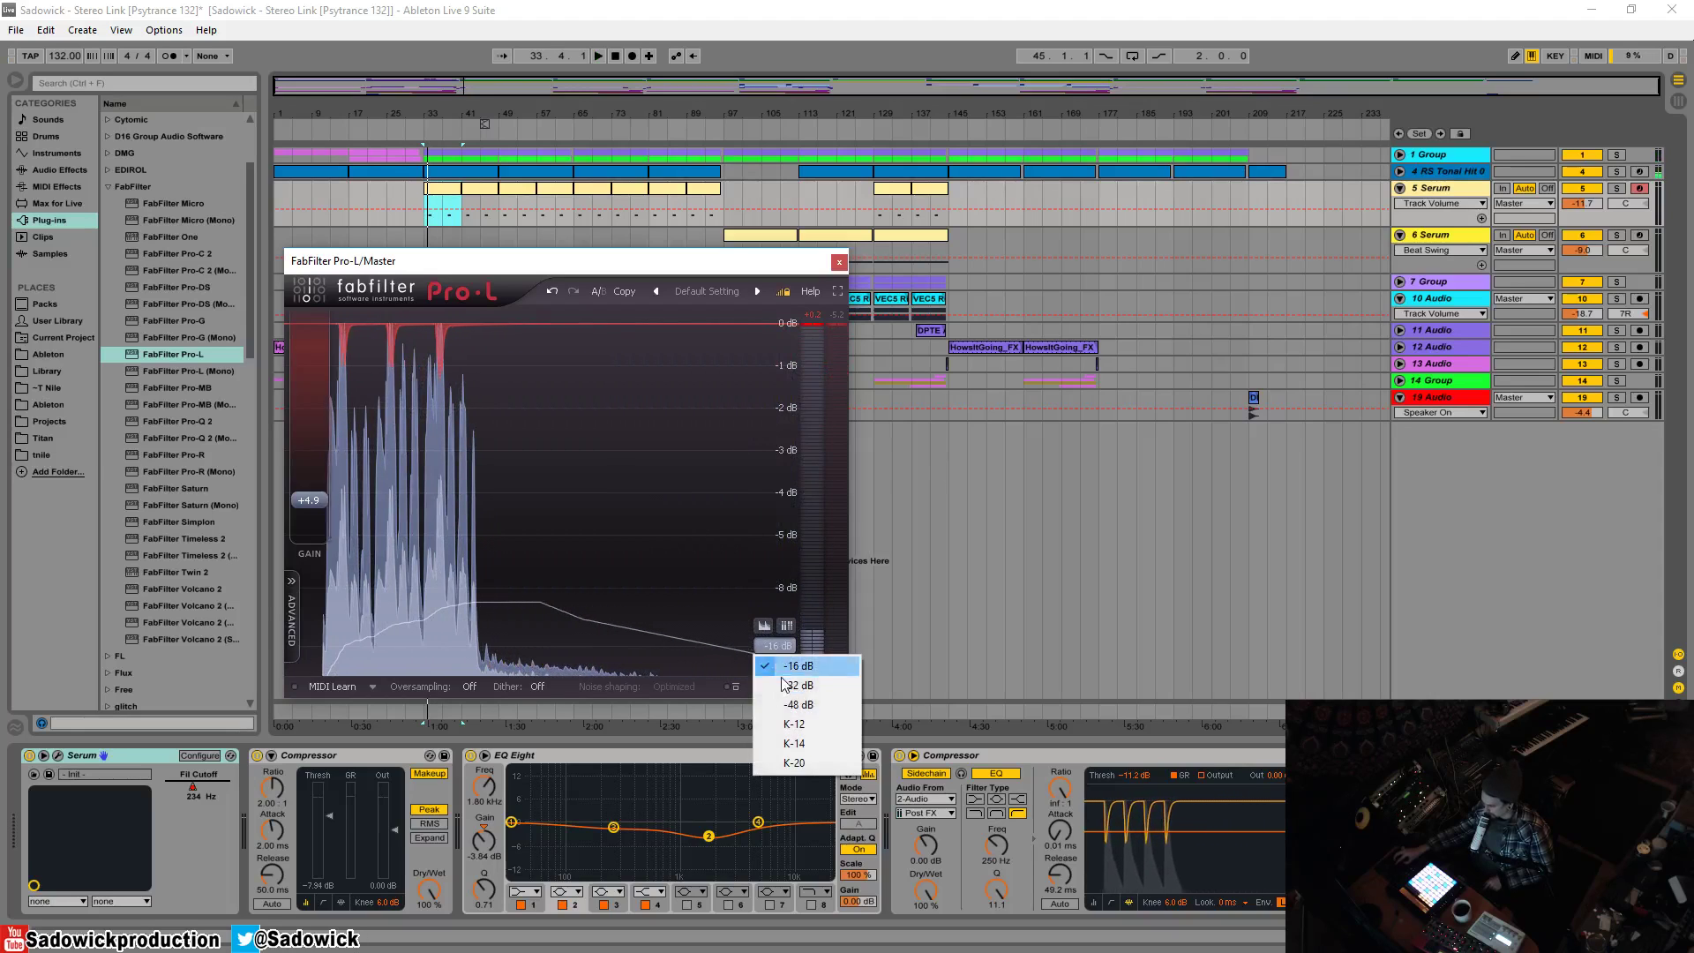
{"action": "left_click", "coordinate": [798, 711]}
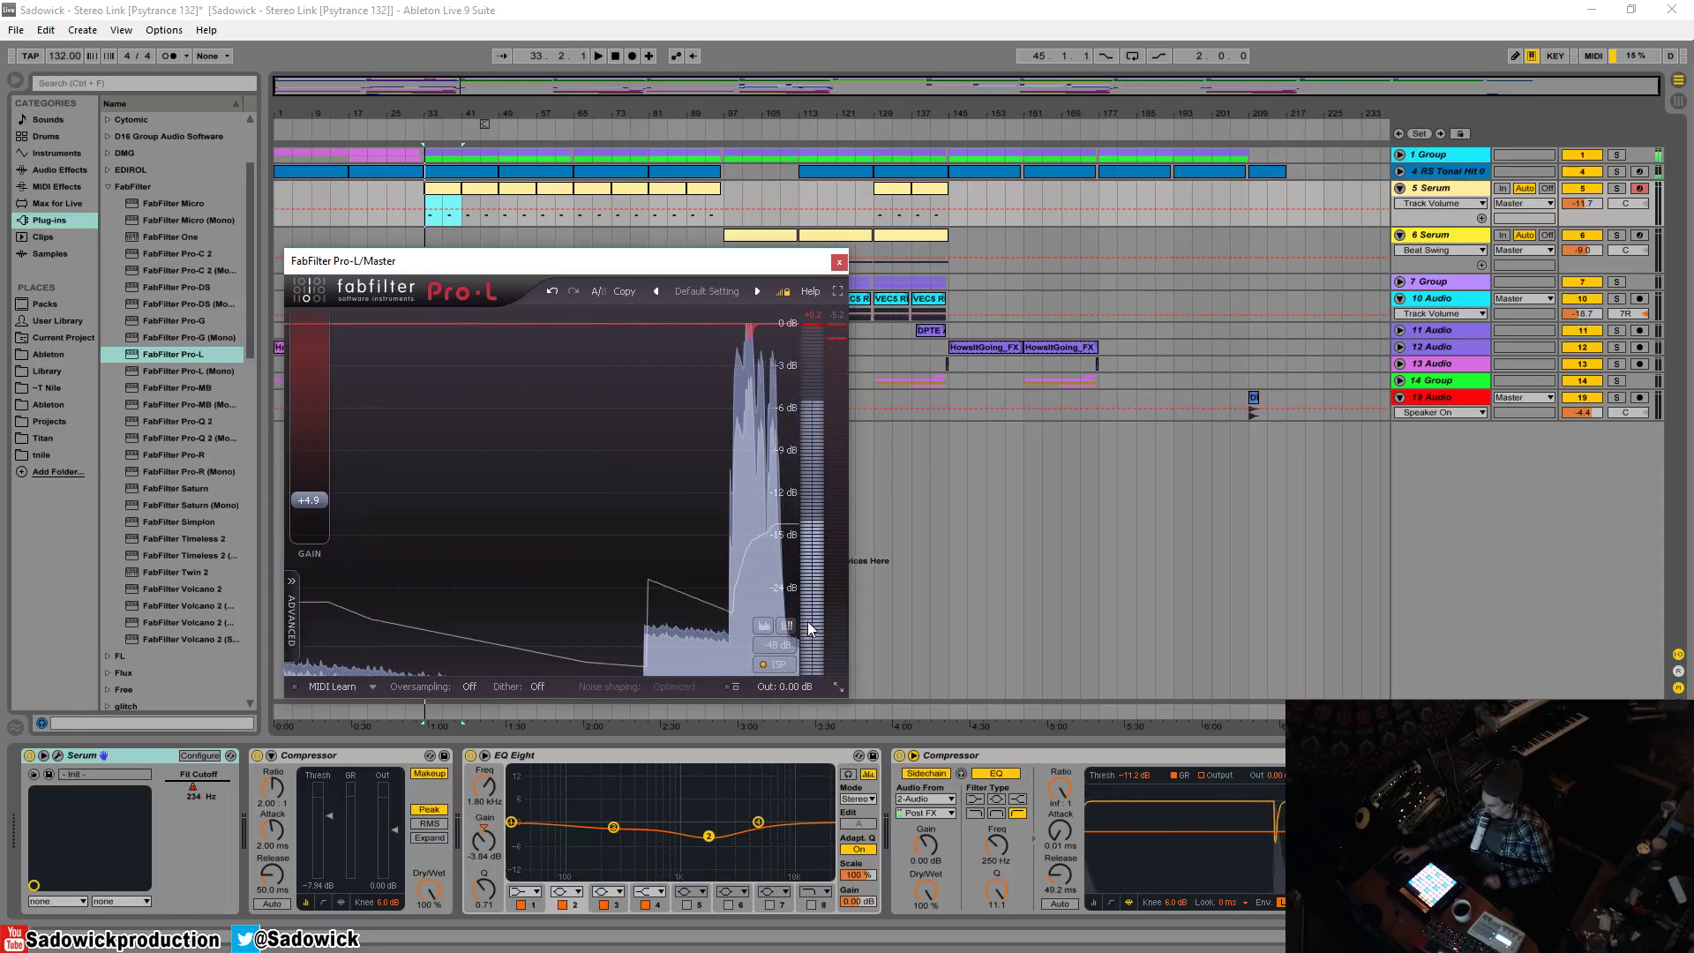
{"action": "left_click", "coordinate": [784, 644]}
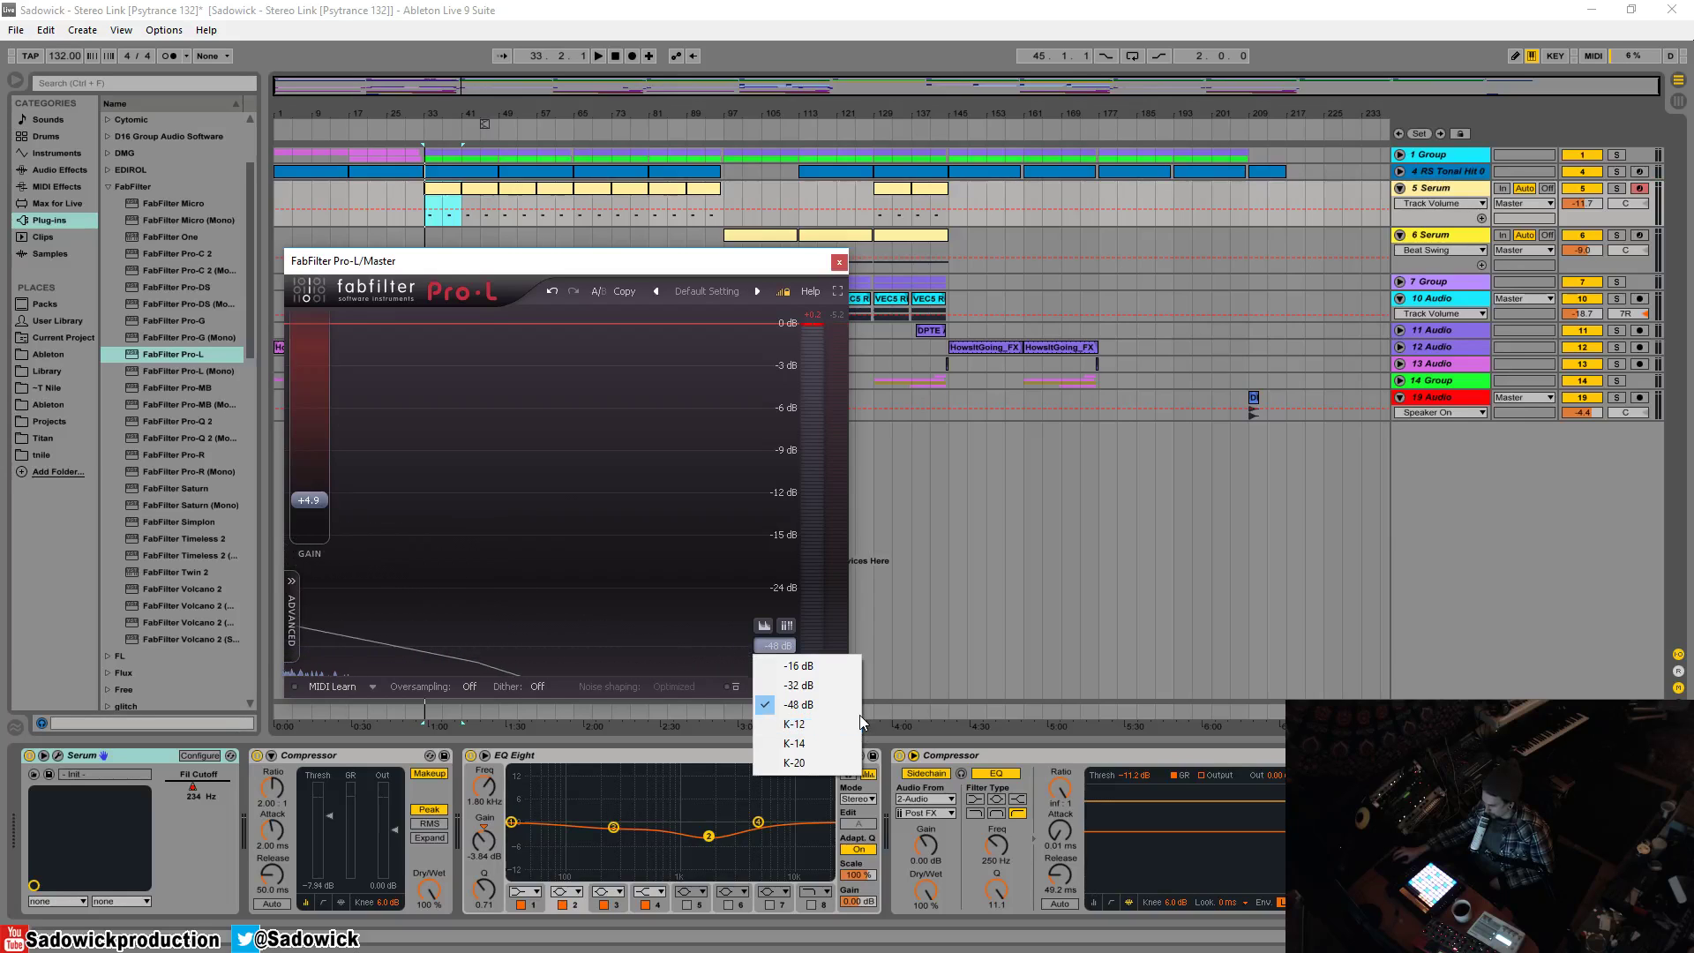
{"action": "left_click", "coordinate": [657, 611]}
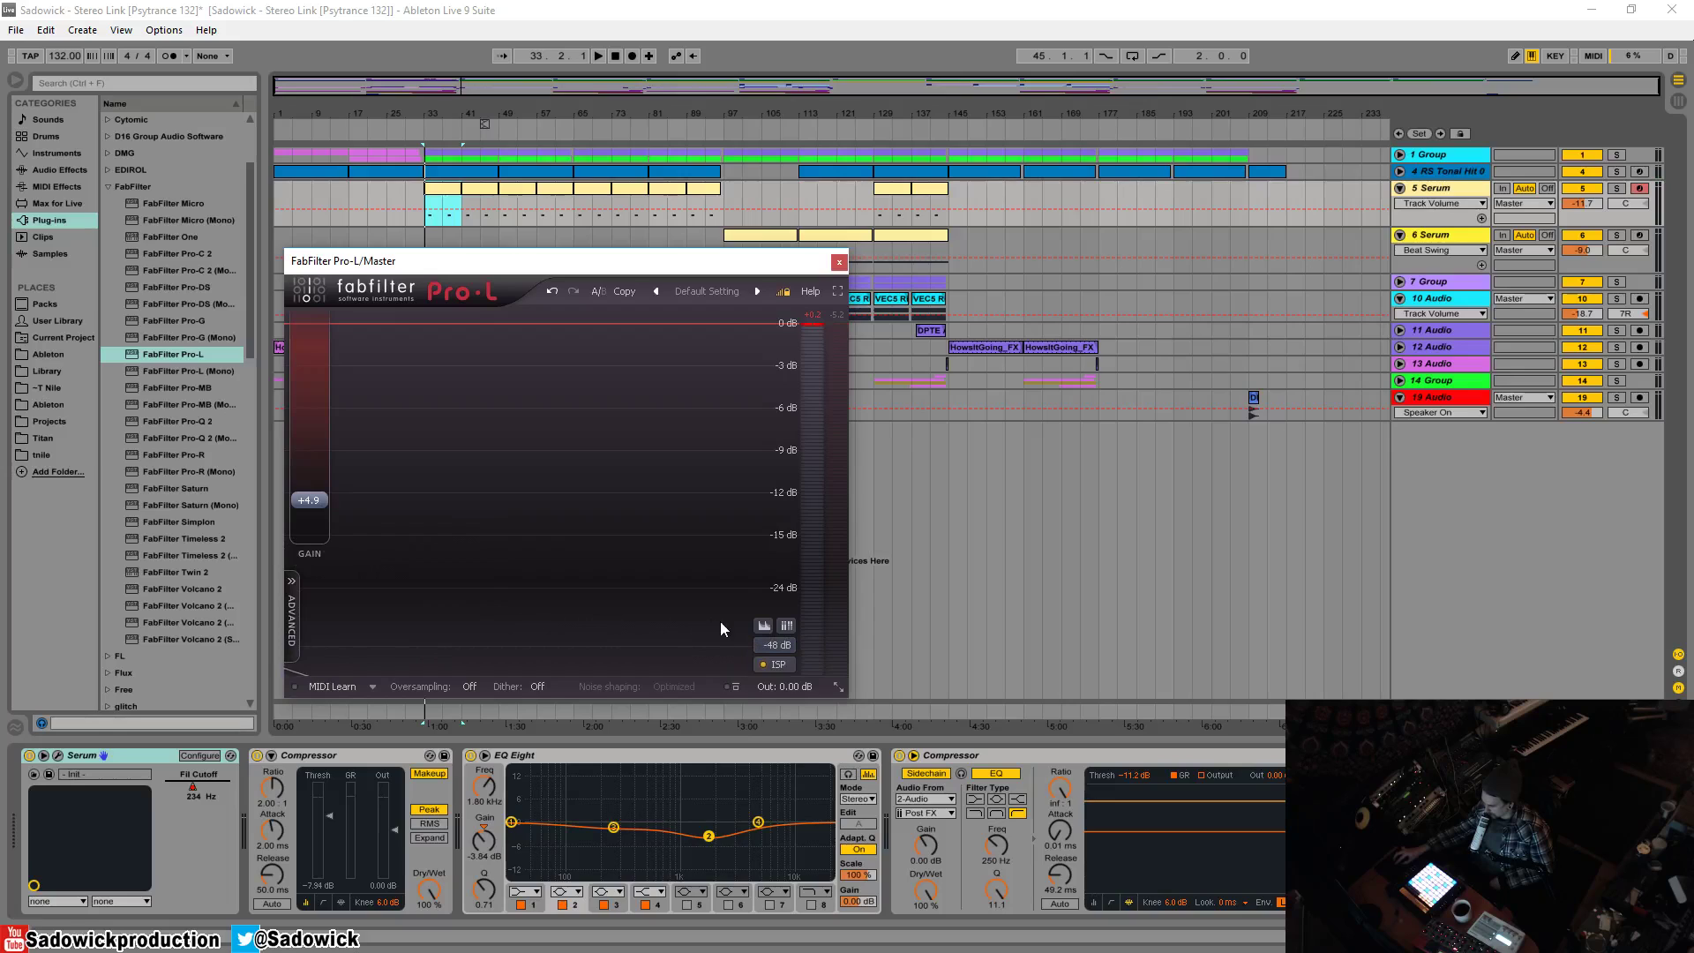
{"action": "left_click", "coordinate": [292, 605]}
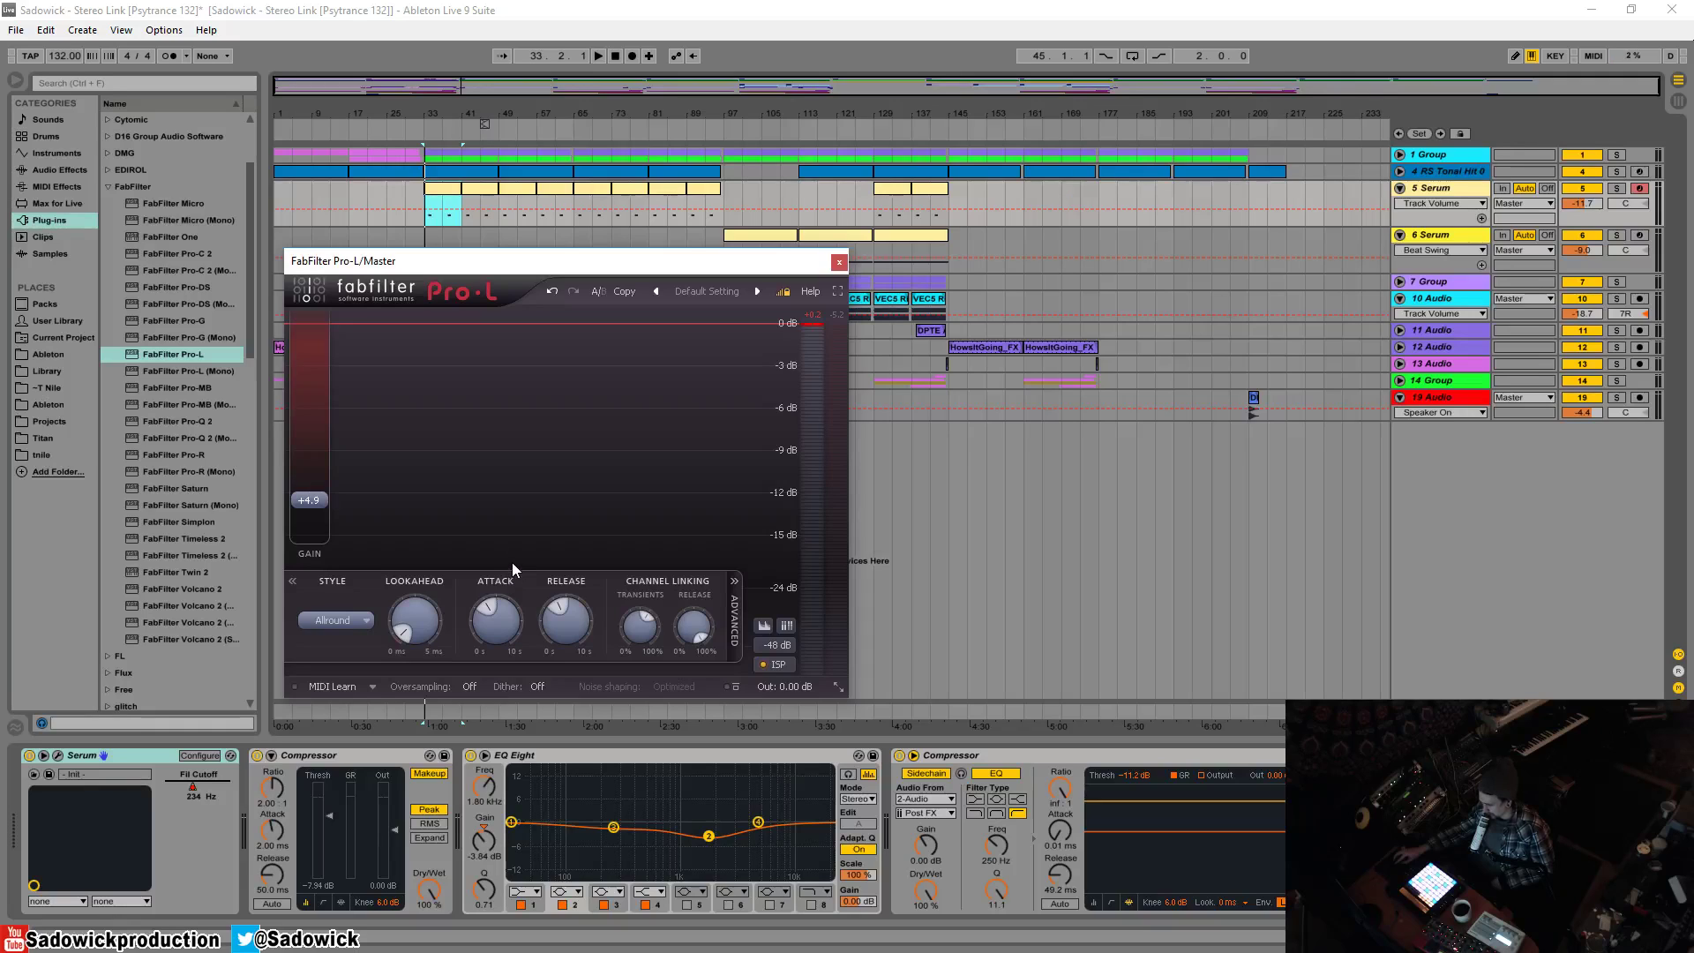
{"action": "left_click", "coordinate": [348, 621]}
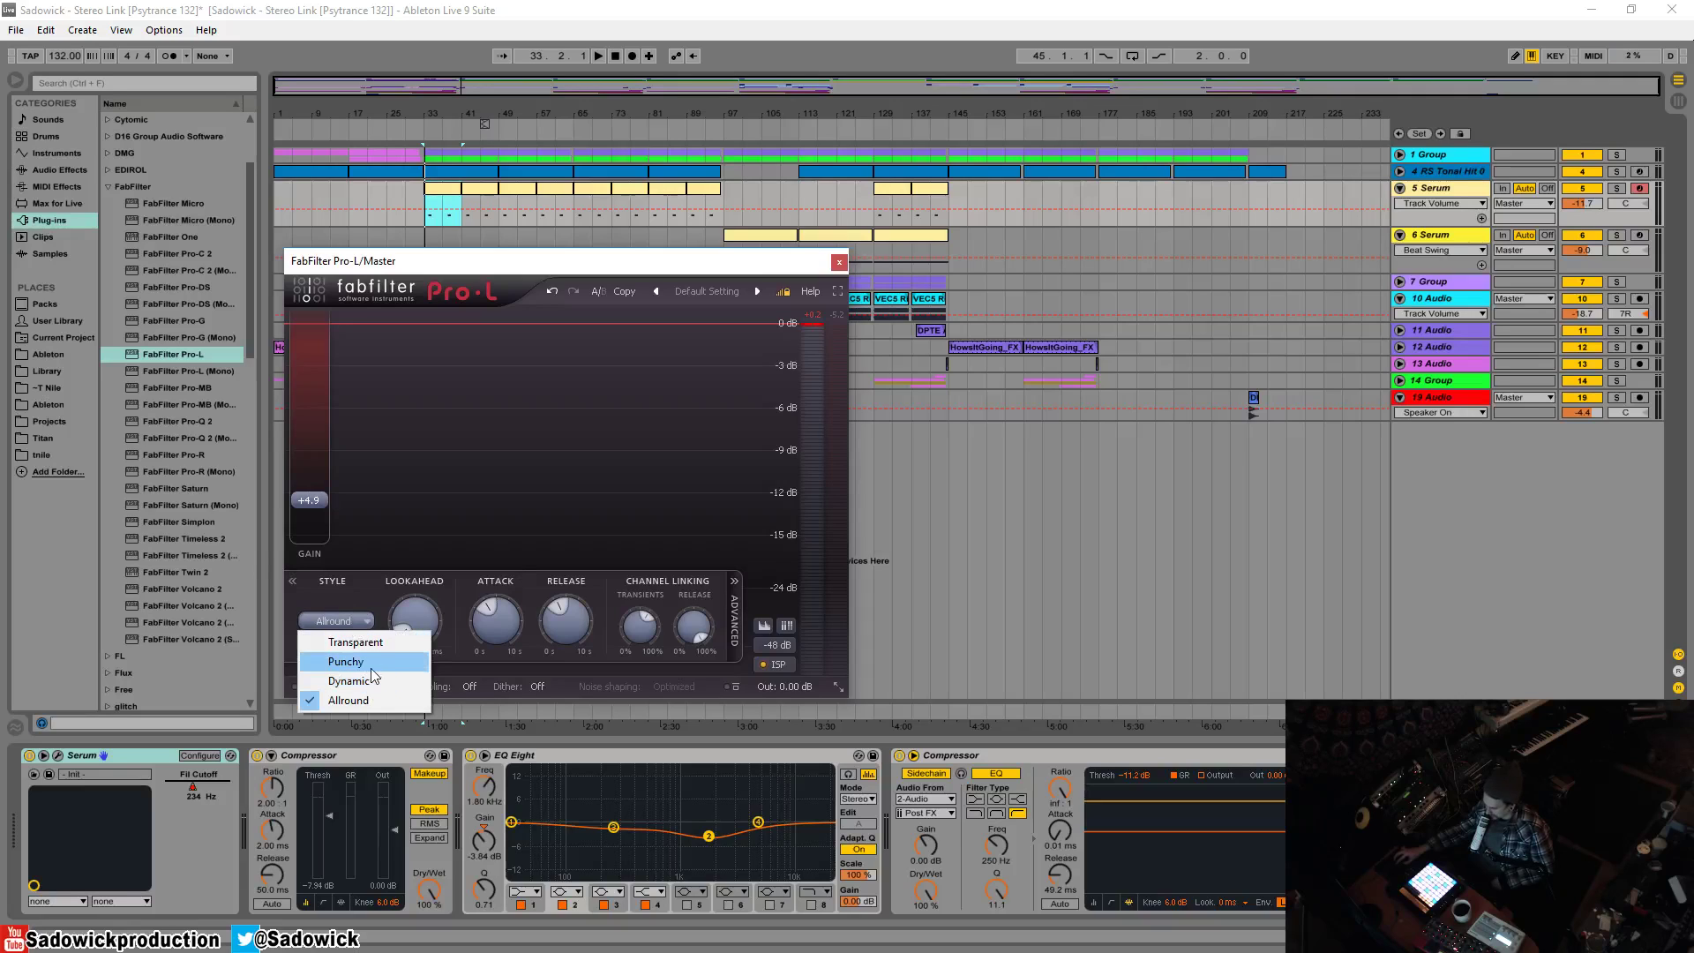
{"action": "left_click", "coordinate": [353, 593]}
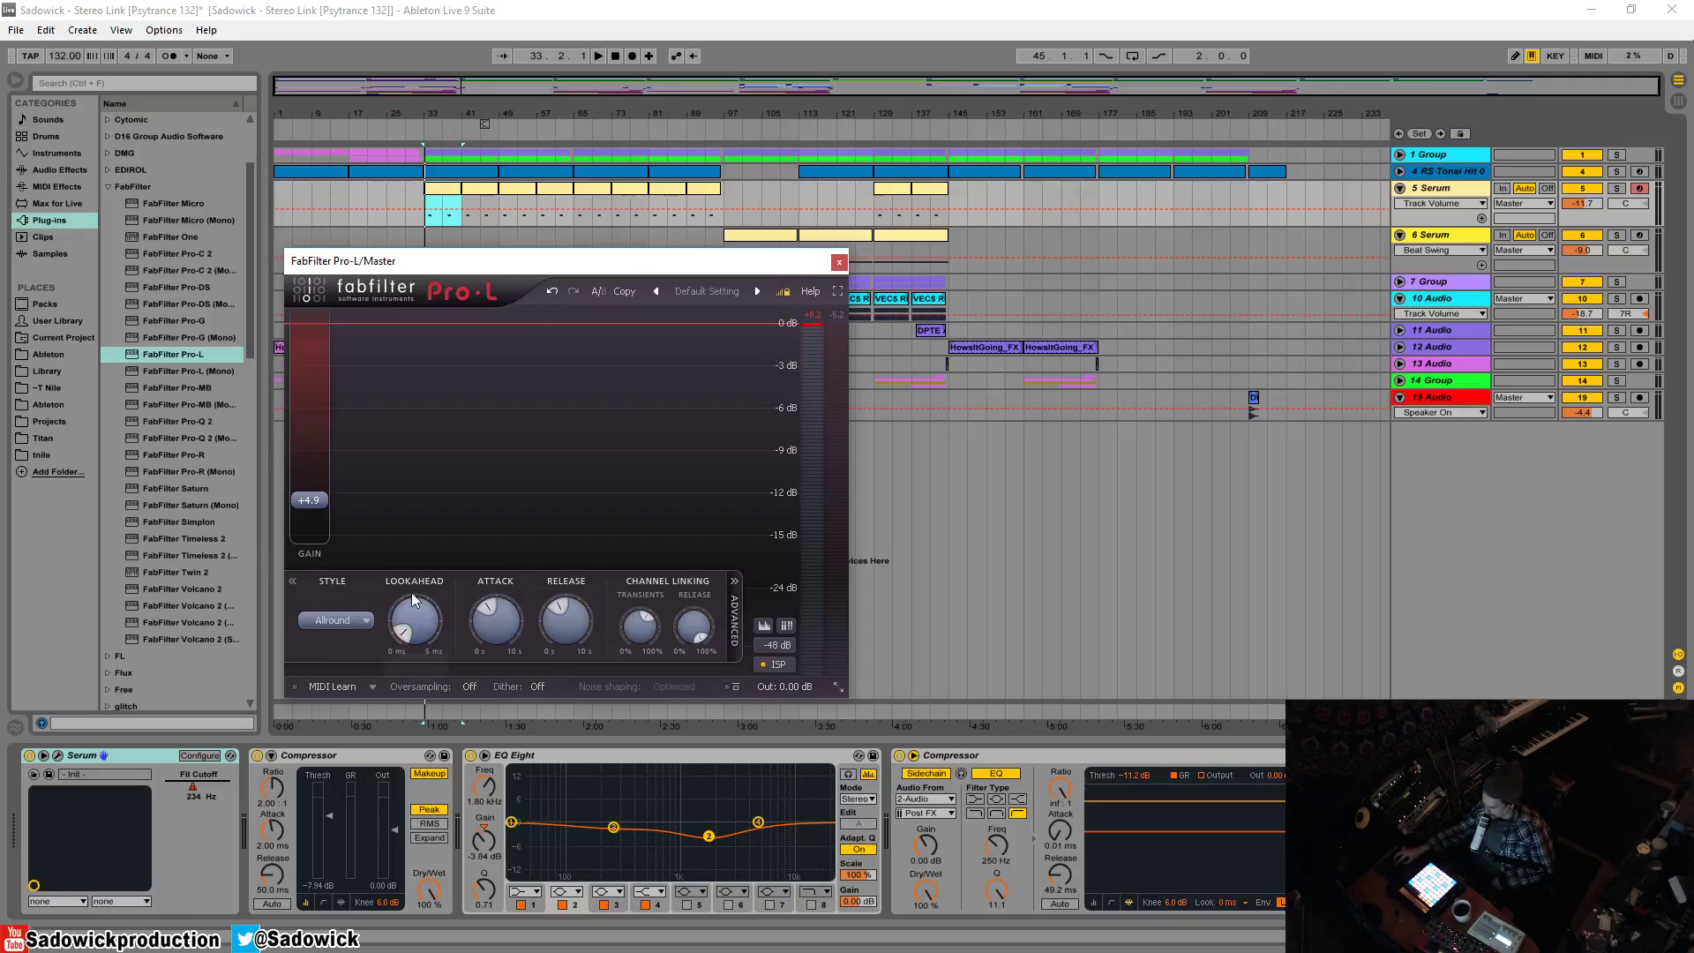
{"action": "left_click", "coordinate": [293, 580]}
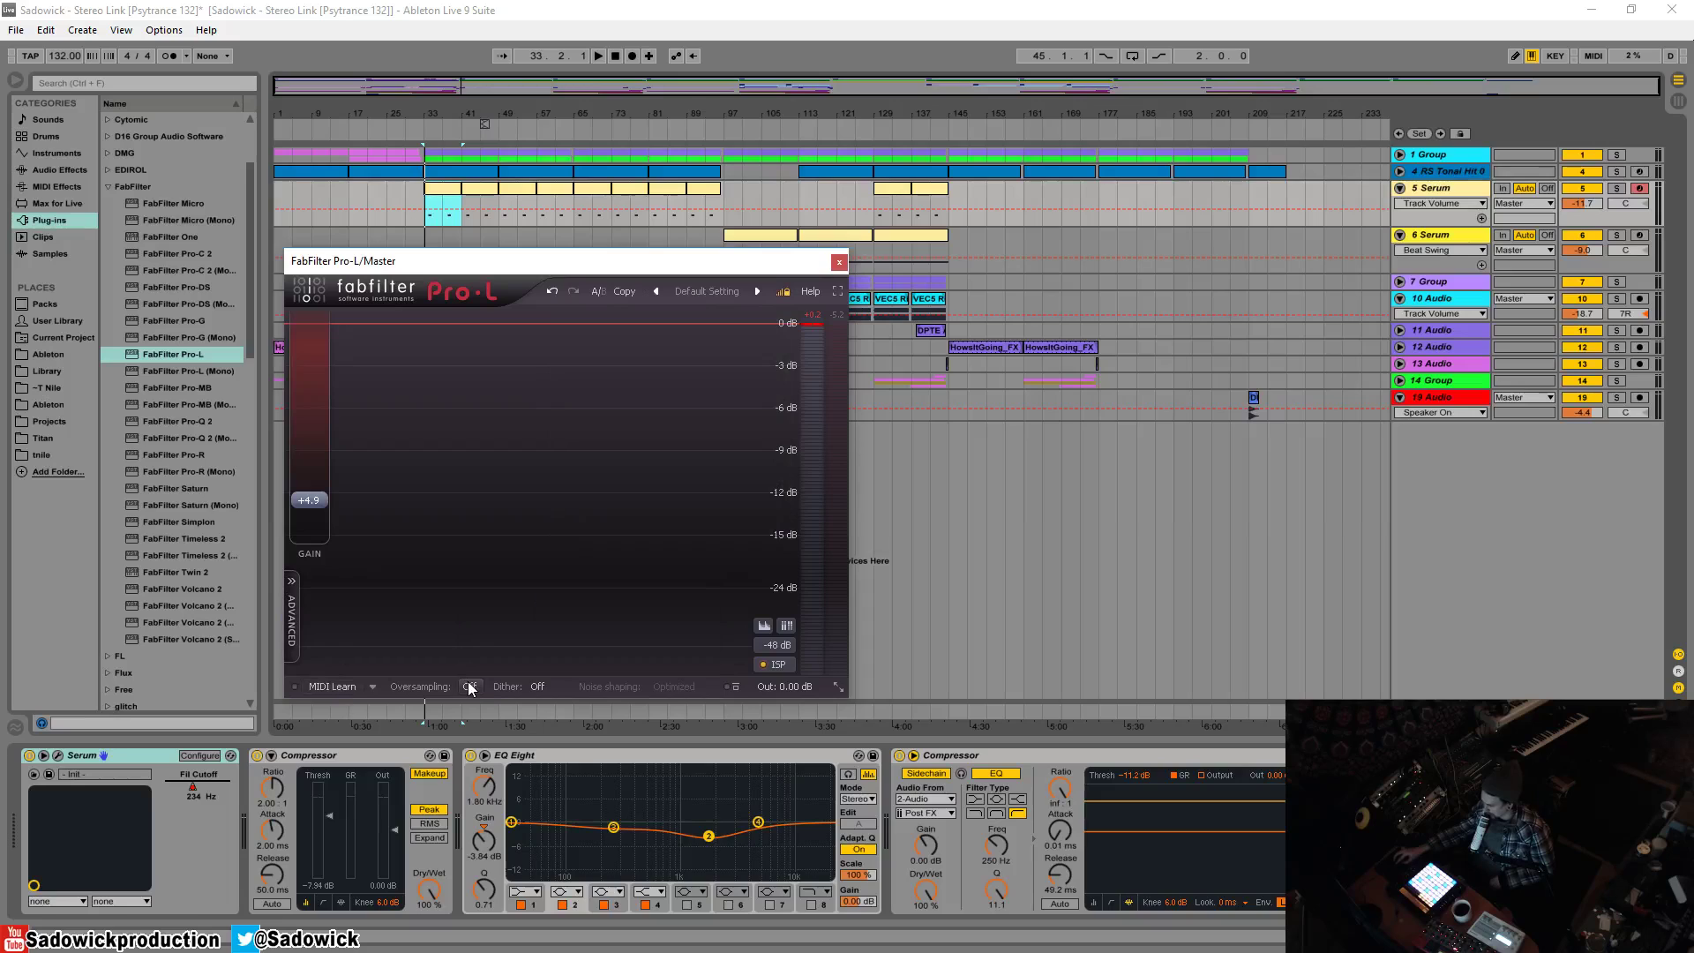
Step: Set Pro-L oversampling to 4x and show the Master track's device chain
{"action": "mouse_move", "coordinate": [470, 688]}
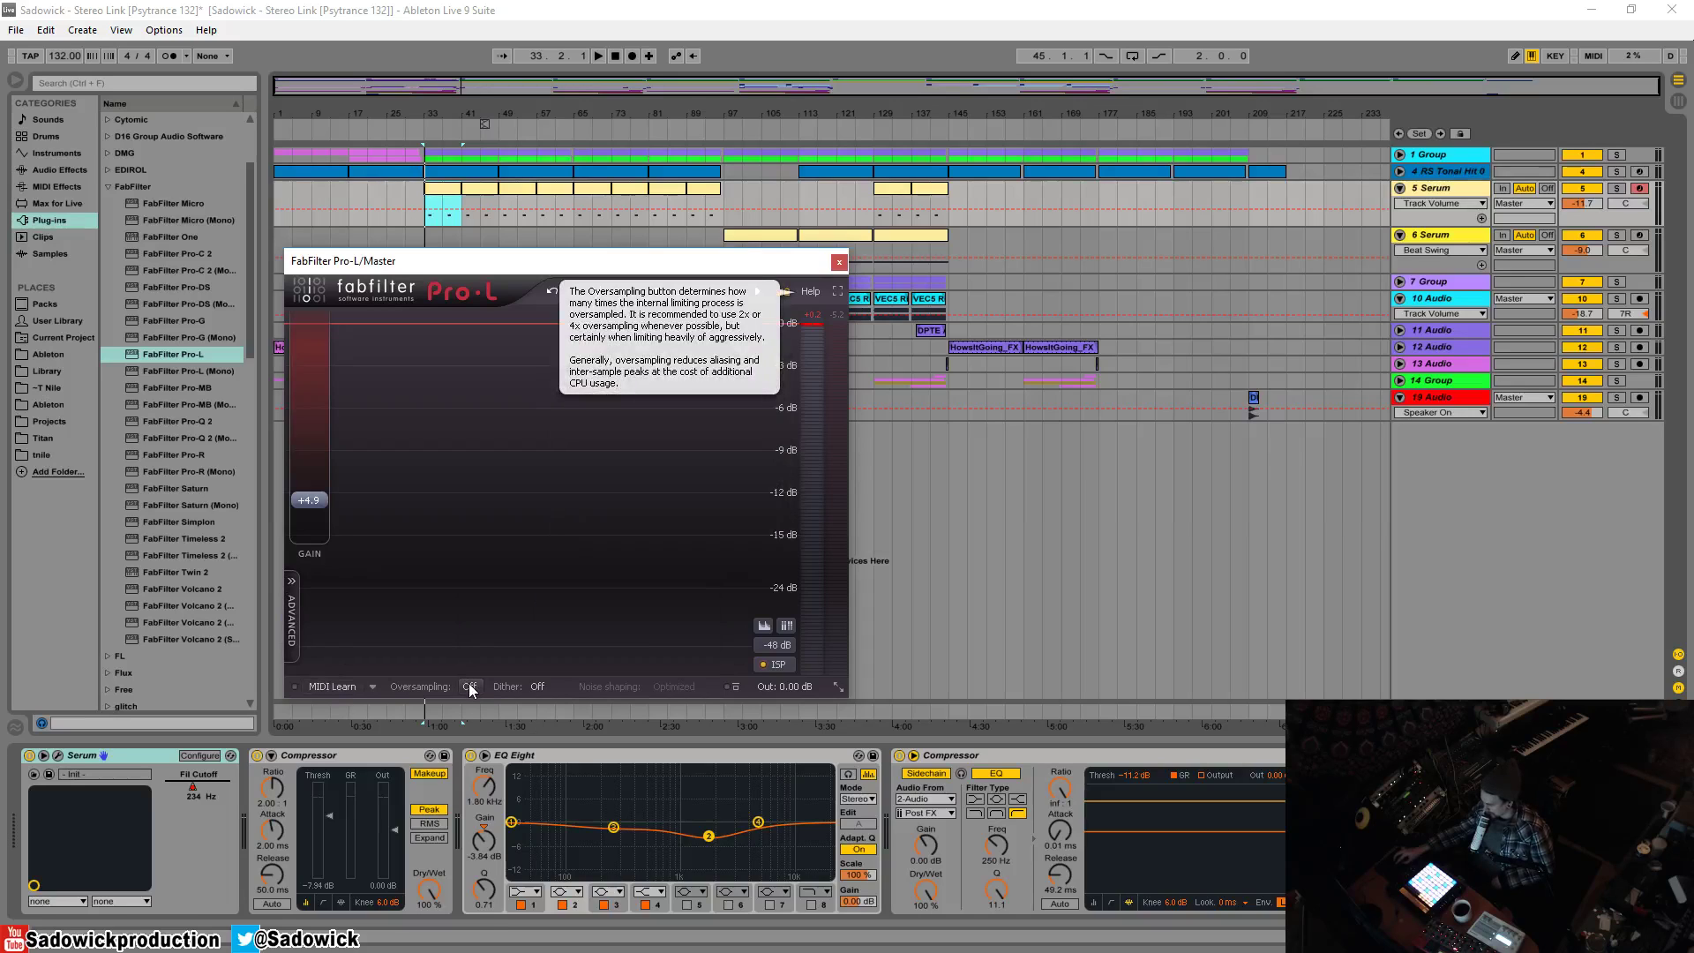
{"action": "left_click", "coordinate": [471, 687]}
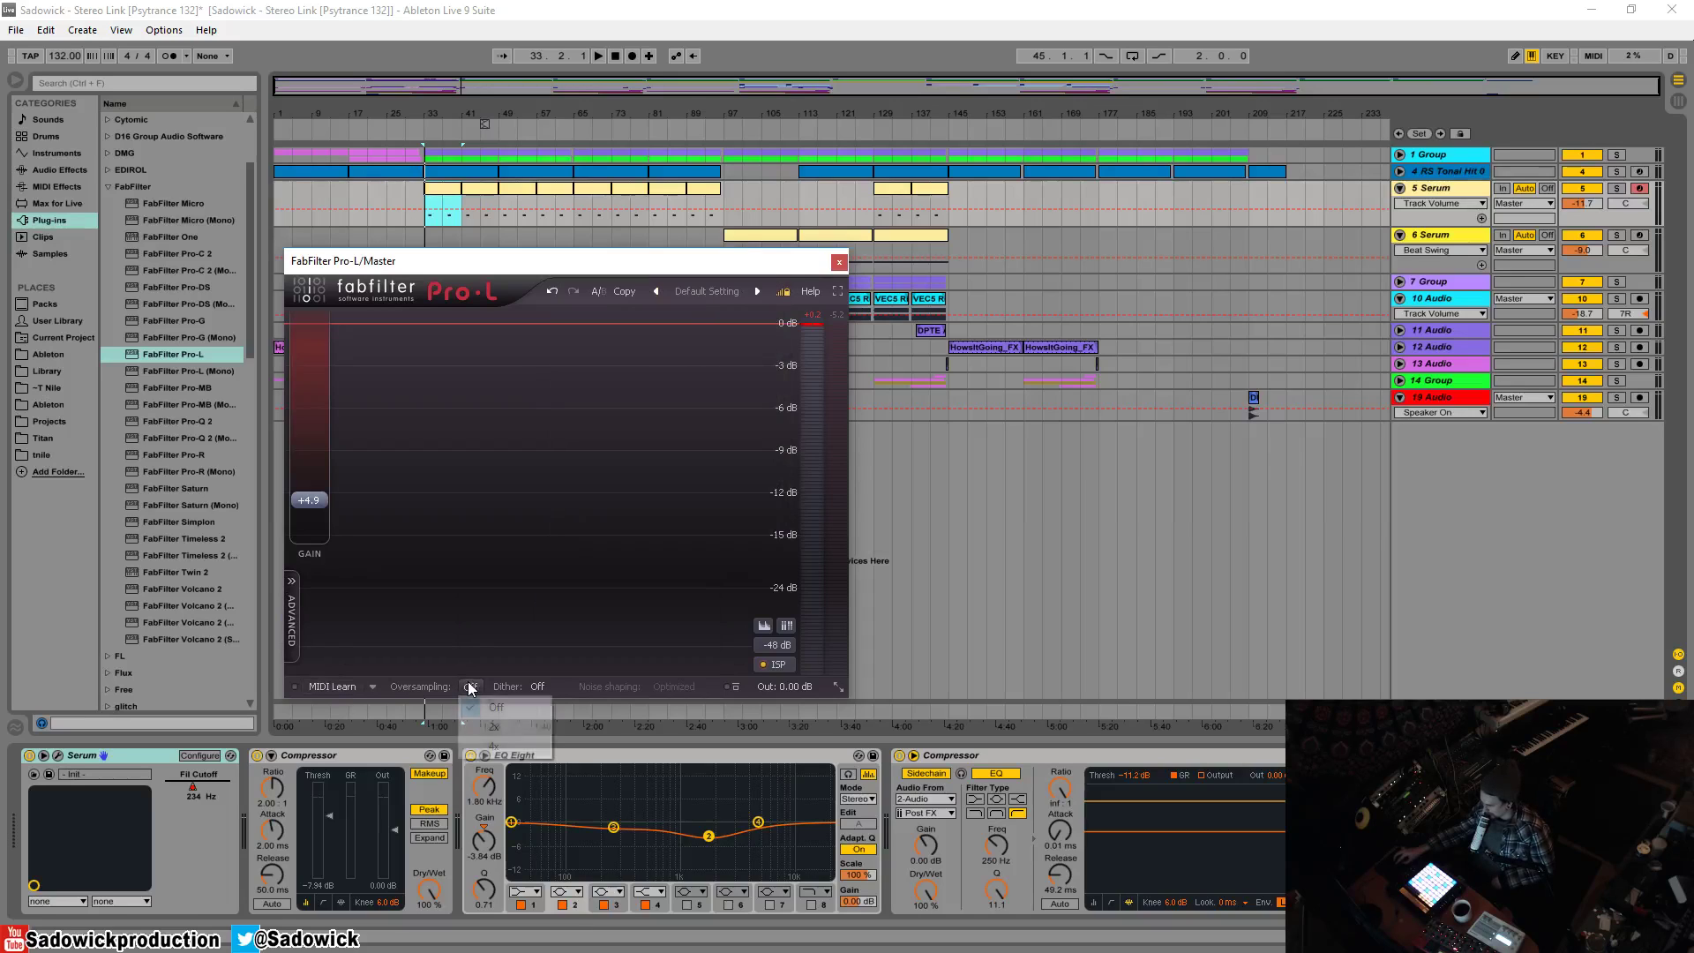
{"action": "left_click", "coordinate": [494, 746]}
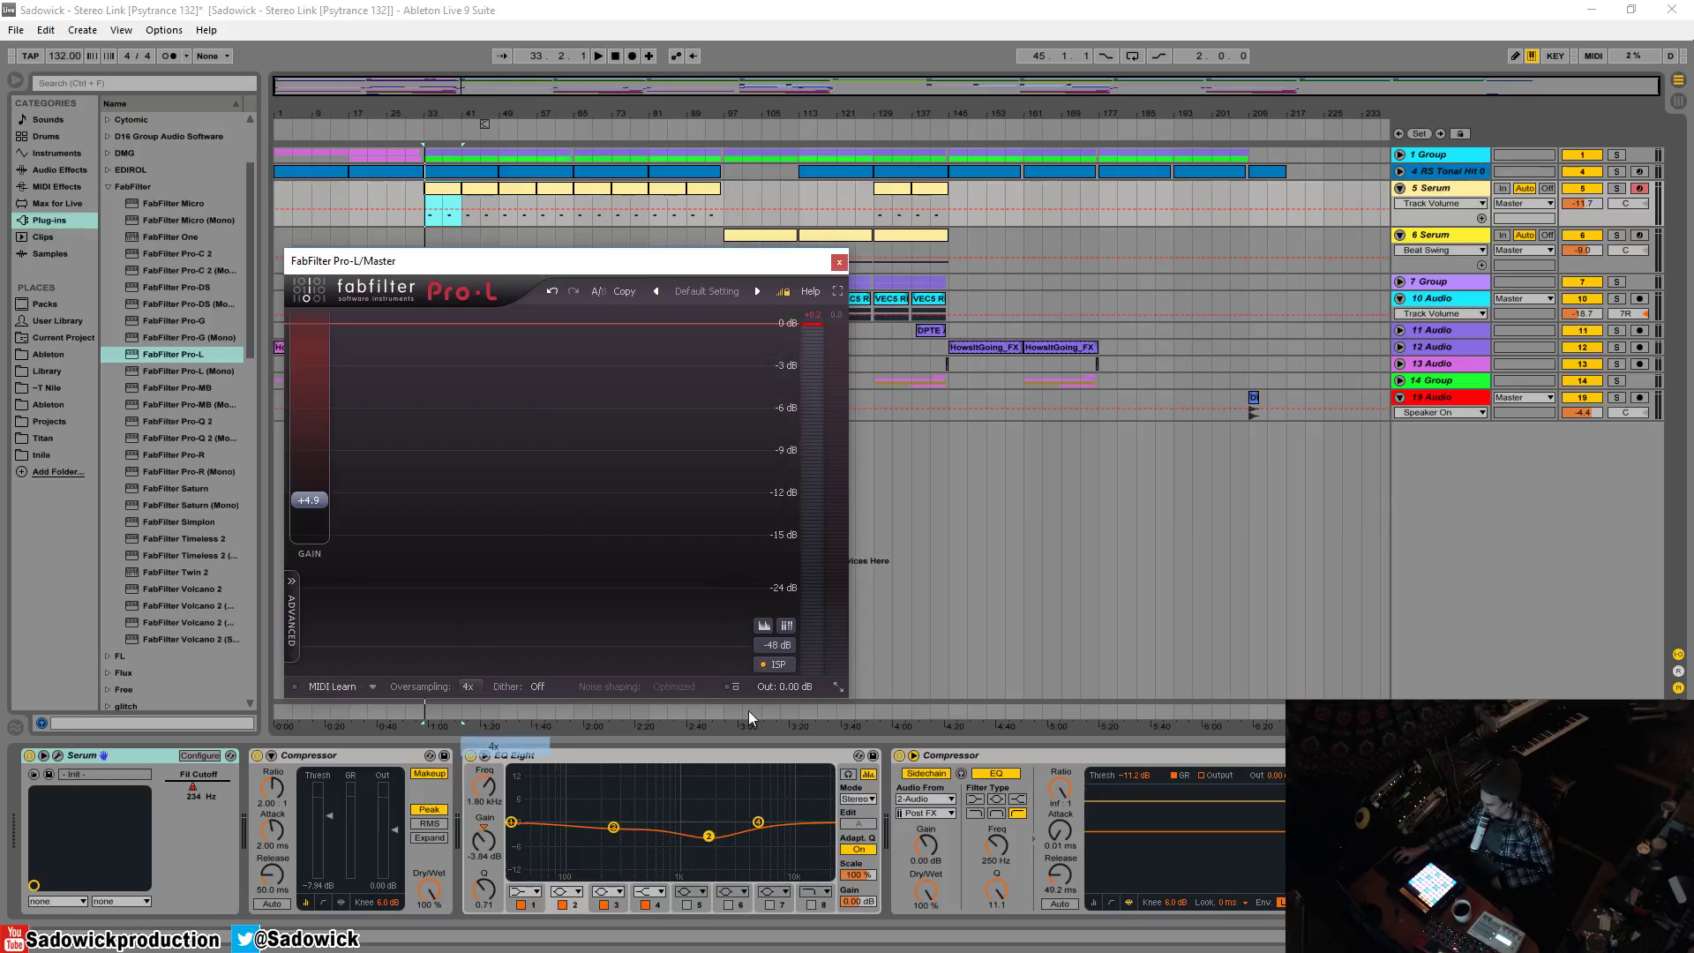
{"action": "left_click", "coordinate": [598, 600]}
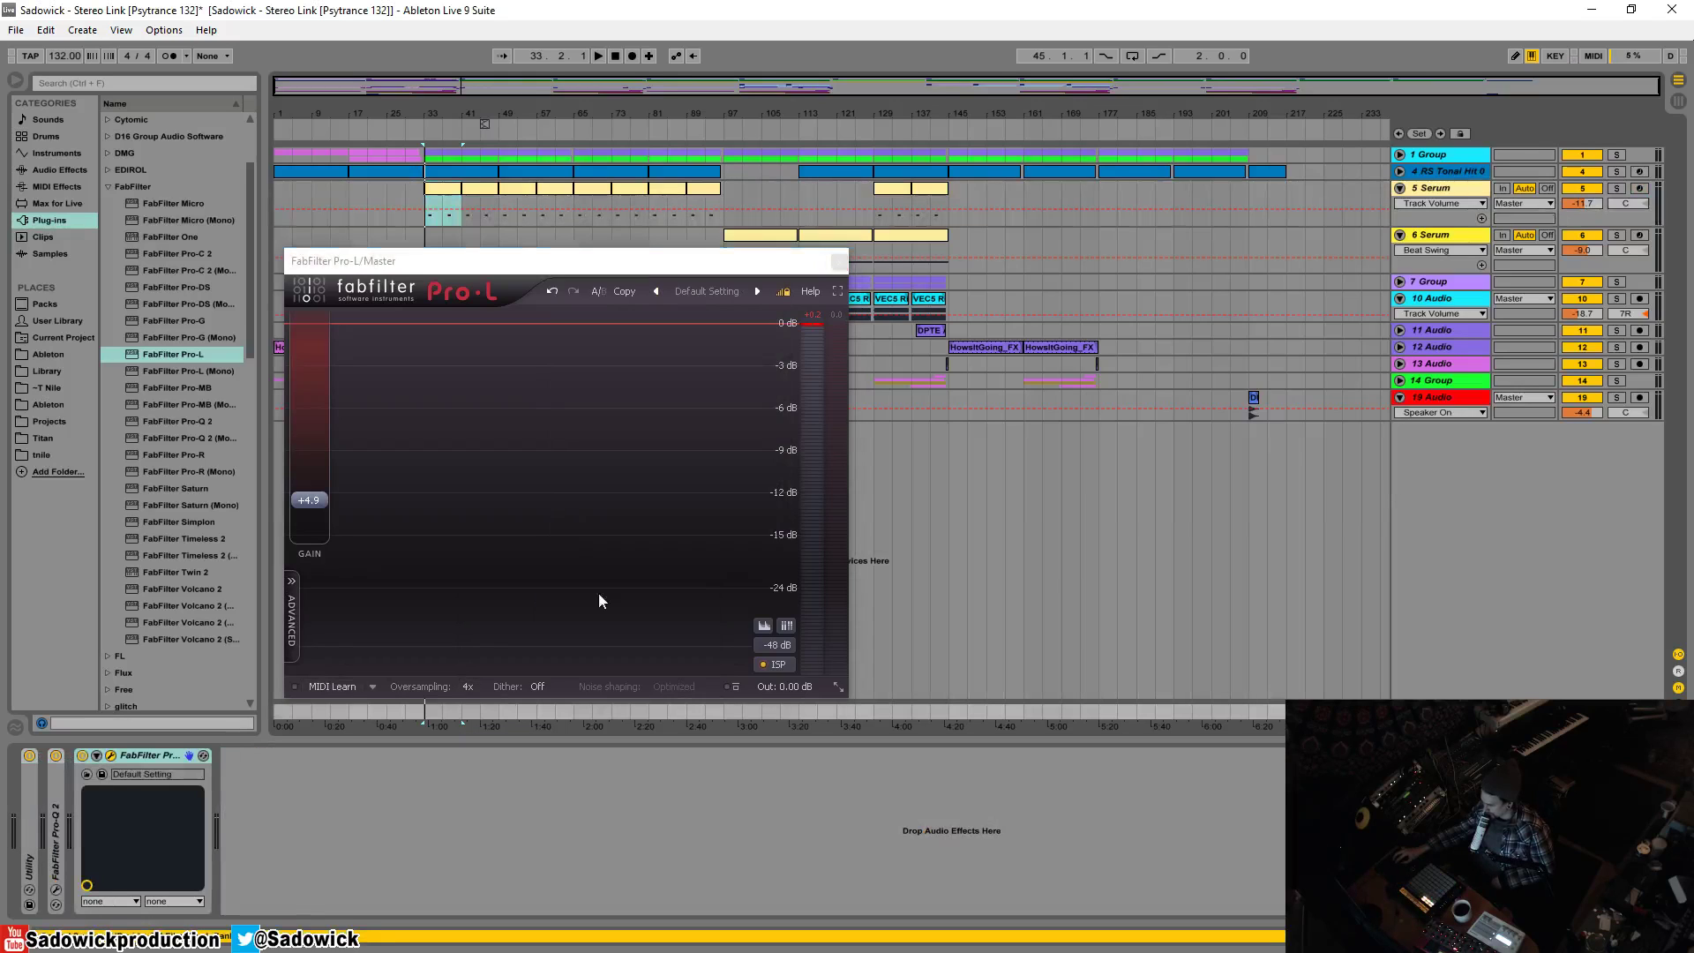
{"action": "left_click", "coordinate": [473, 686]}
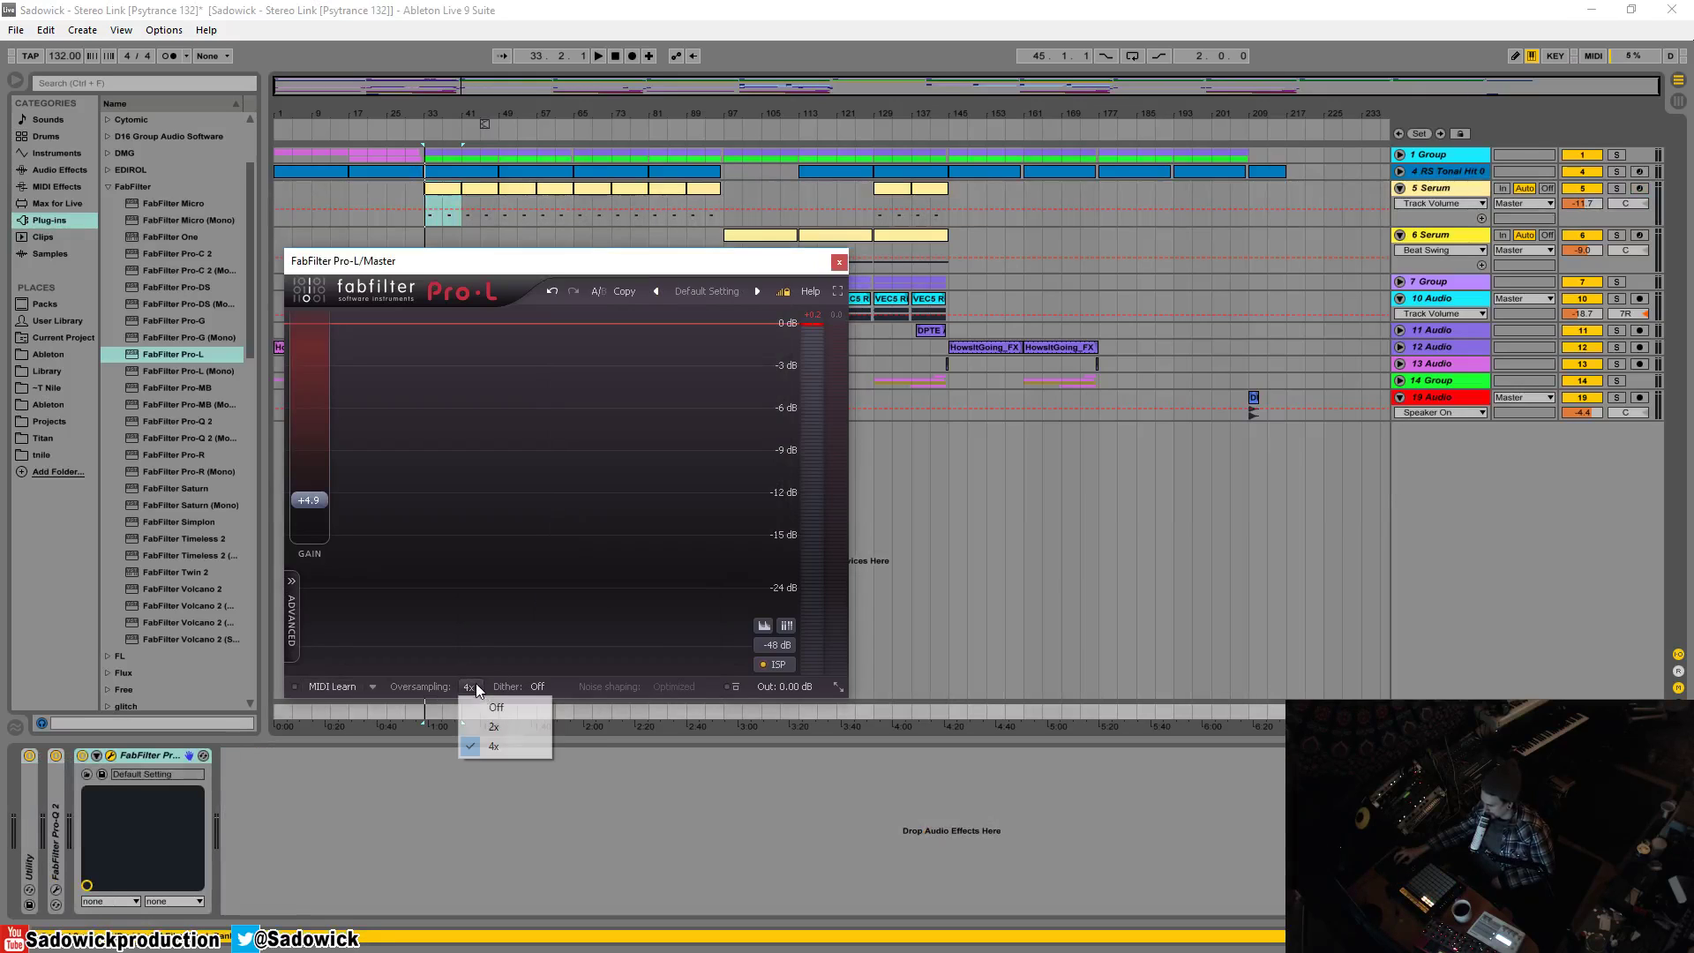
{"action": "left_click", "coordinate": [485, 748]}
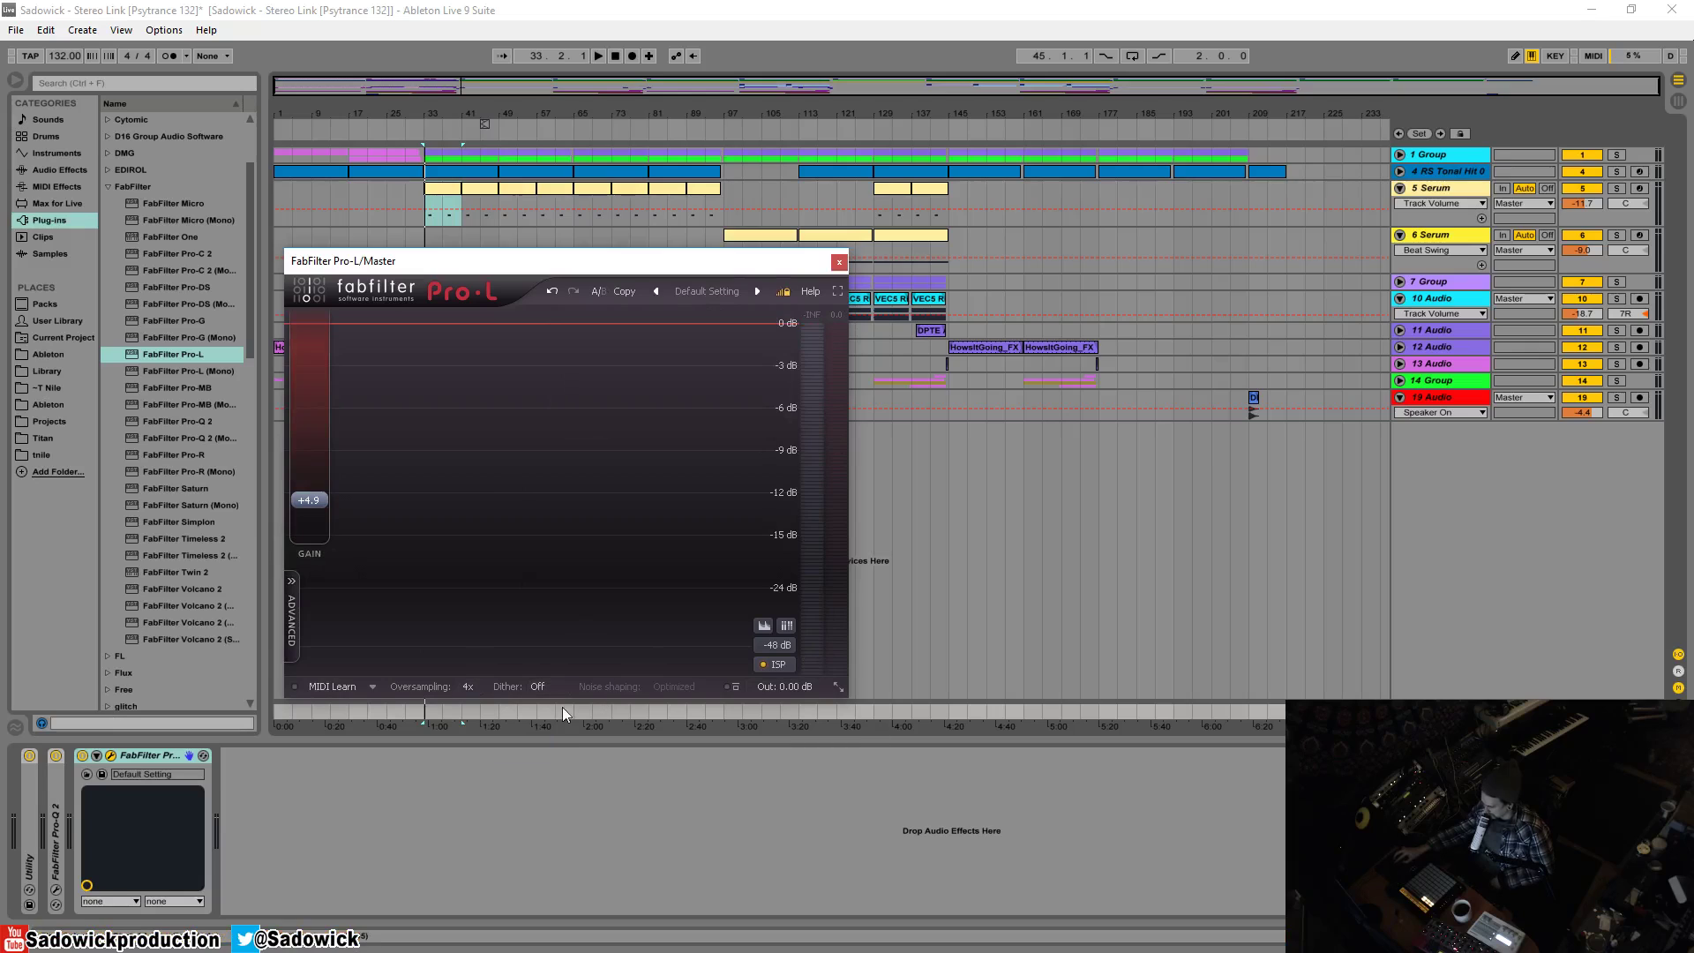
{"action": "mouse_move", "coordinate": [772, 693]}
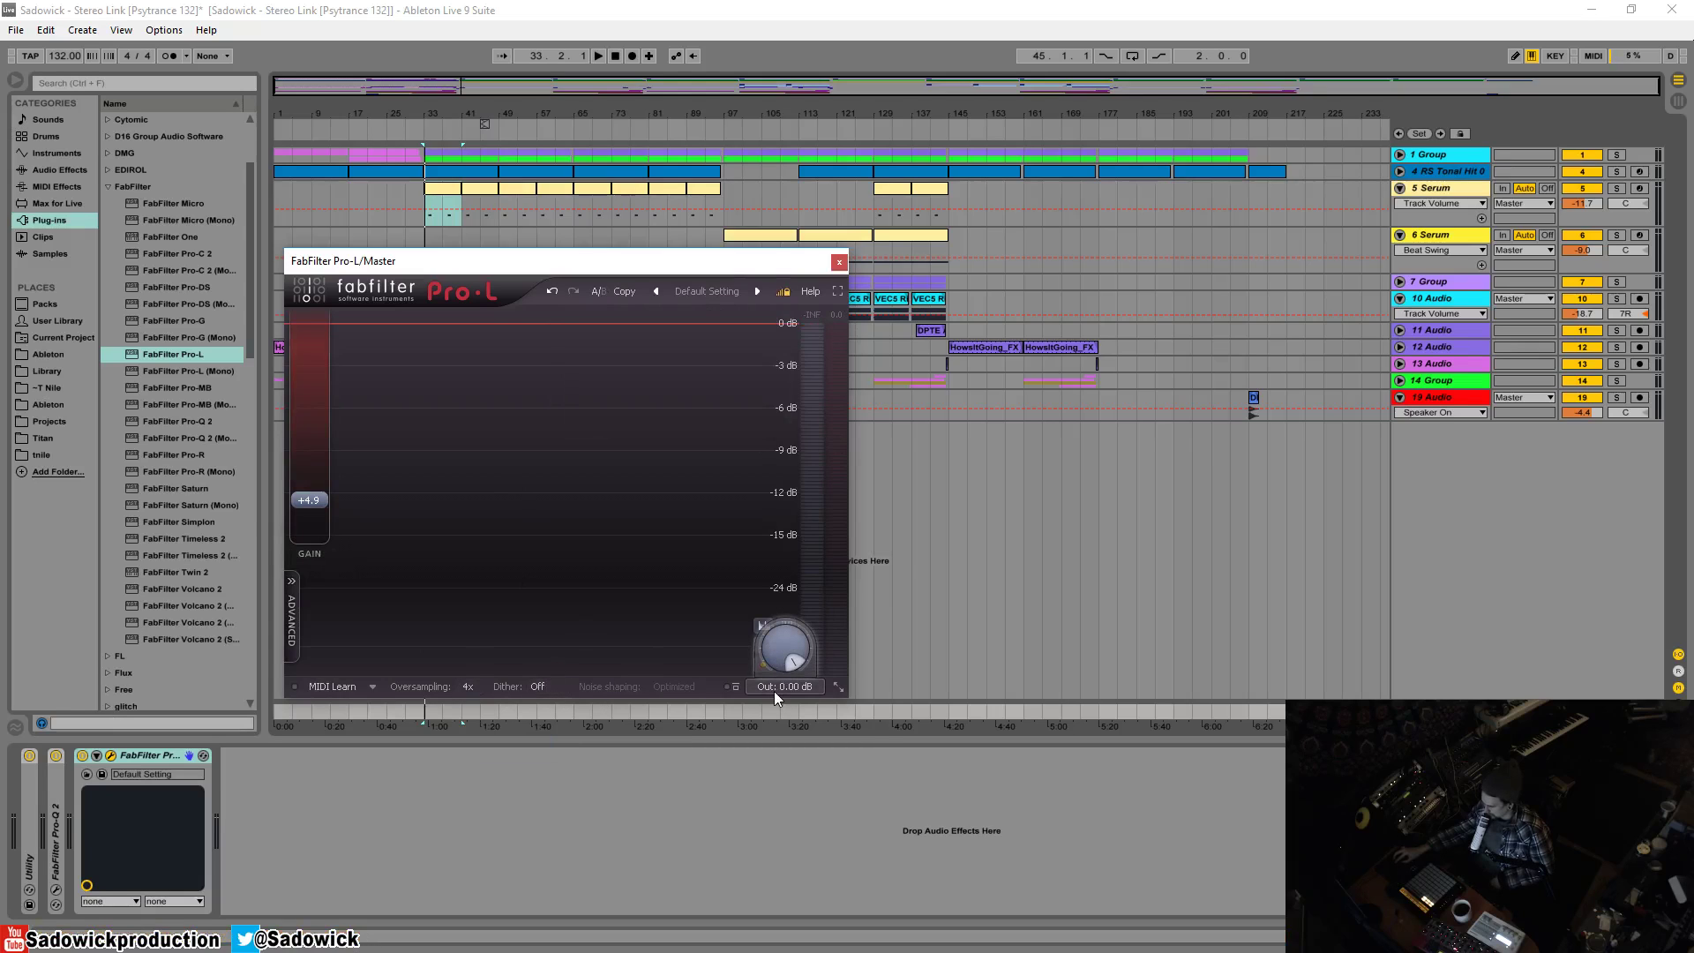
{"action": "left_click_drag", "start_coordinate": [776, 670], "coordinate": [772, 702]}
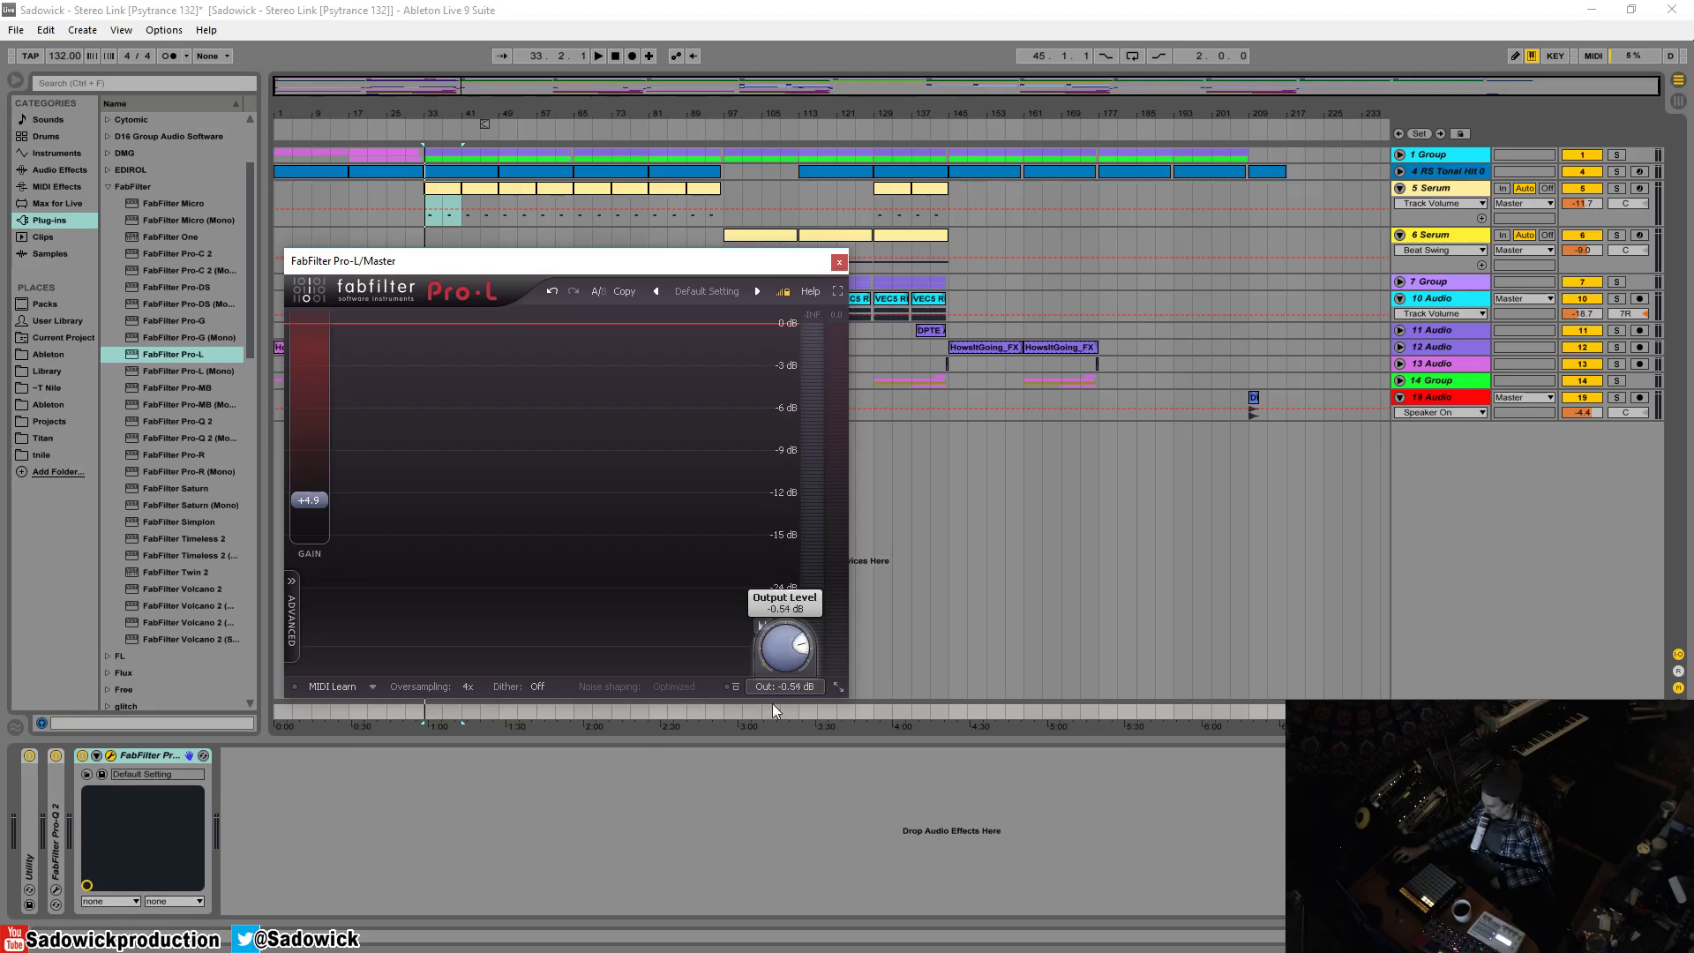
{"action": "double_click", "coordinate": [761, 633]}
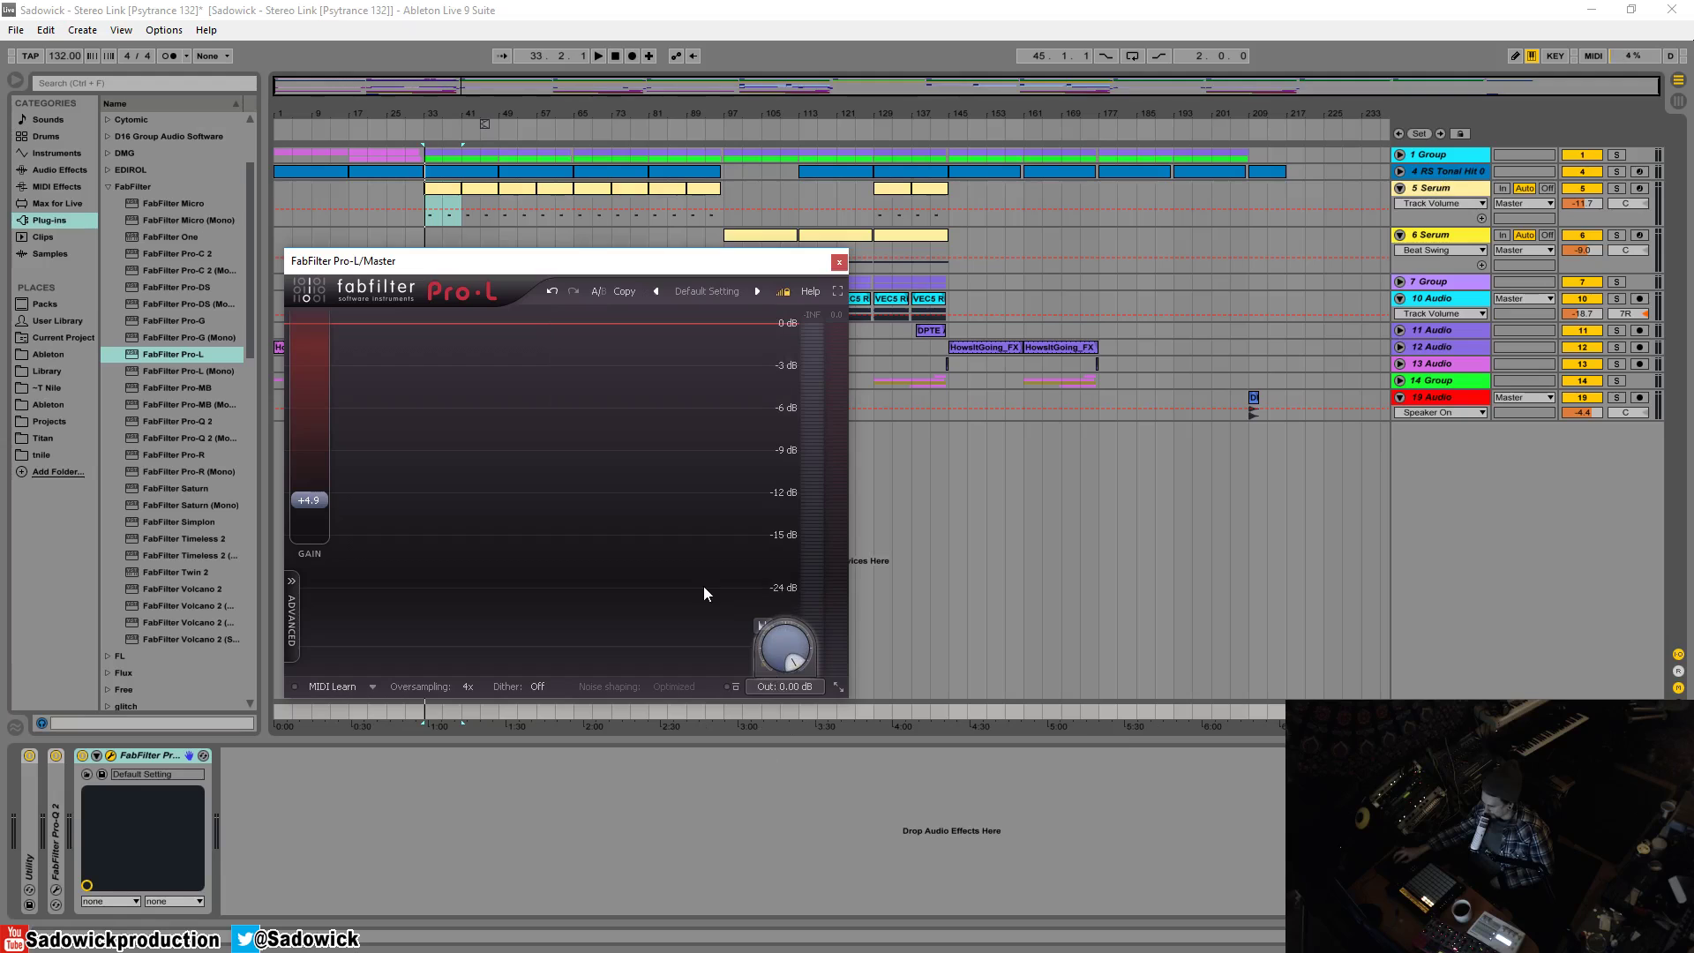
{"action": "mouse_move", "coordinate": [794, 649]}
{"action": "left_mouse_down"}
{"action": "mouse_move", "coordinate": [797, 677]}
{"action": "mouse_move", "coordinate": [802, 618]}
{"action": "left_mouse_up"}
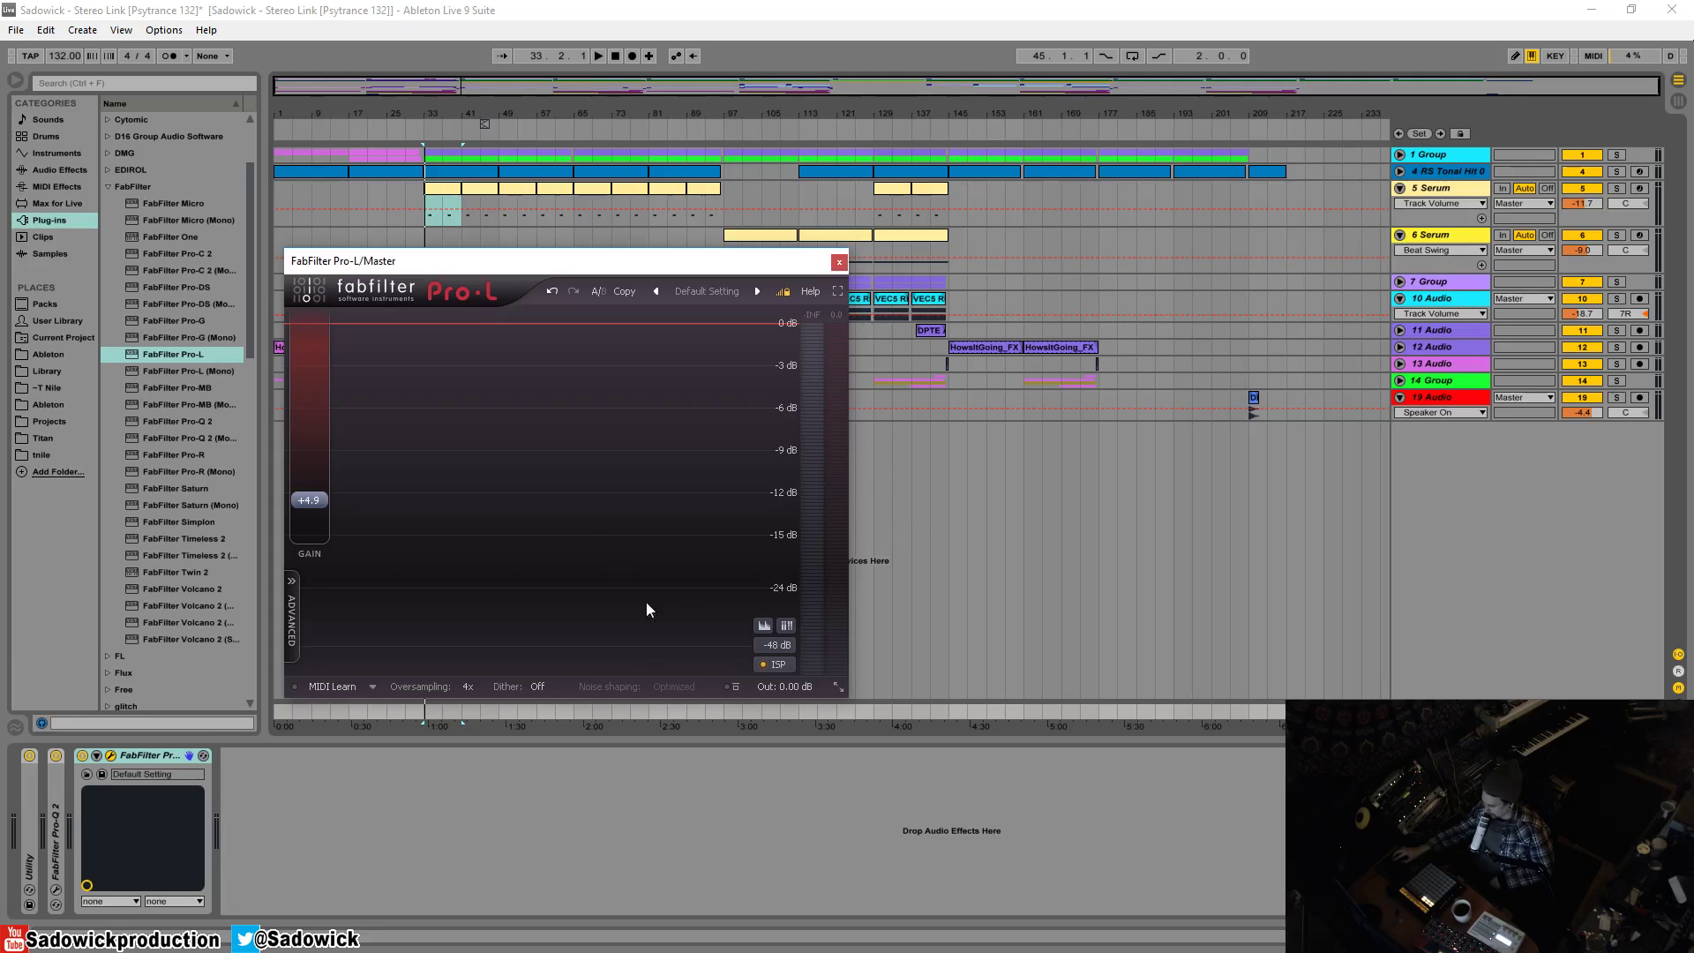
{"action": "left_click", "coordinate": [541, 687]}
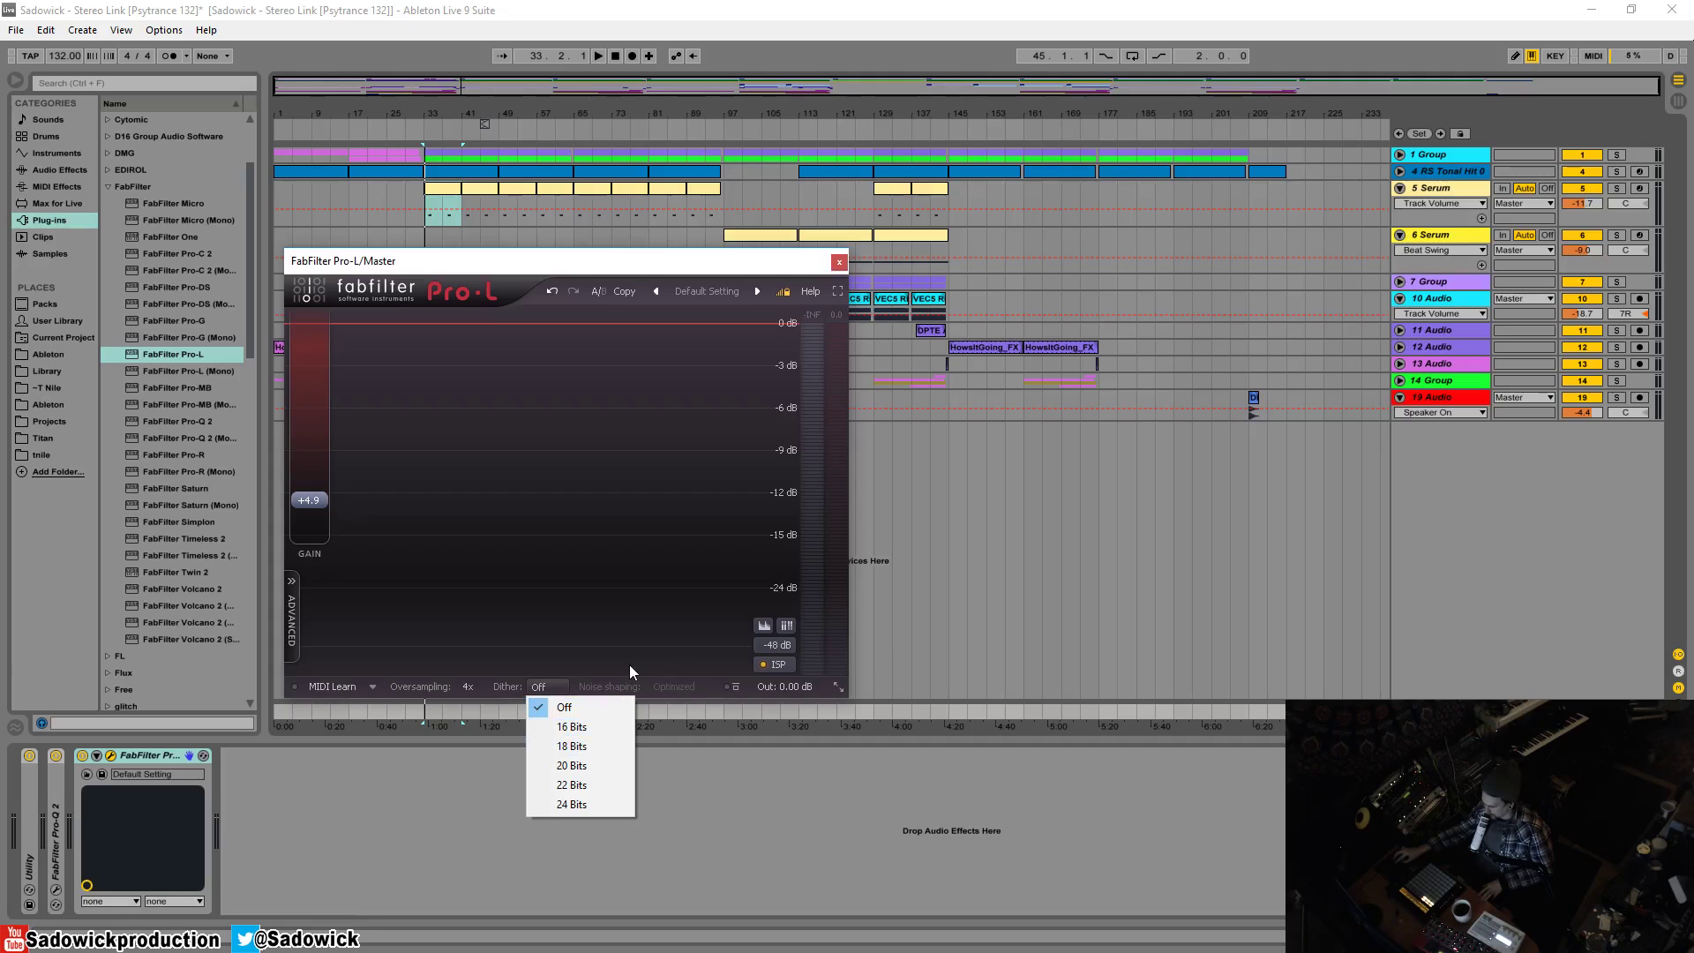
{"action": "left_click", "coordinate": [734, 687]}
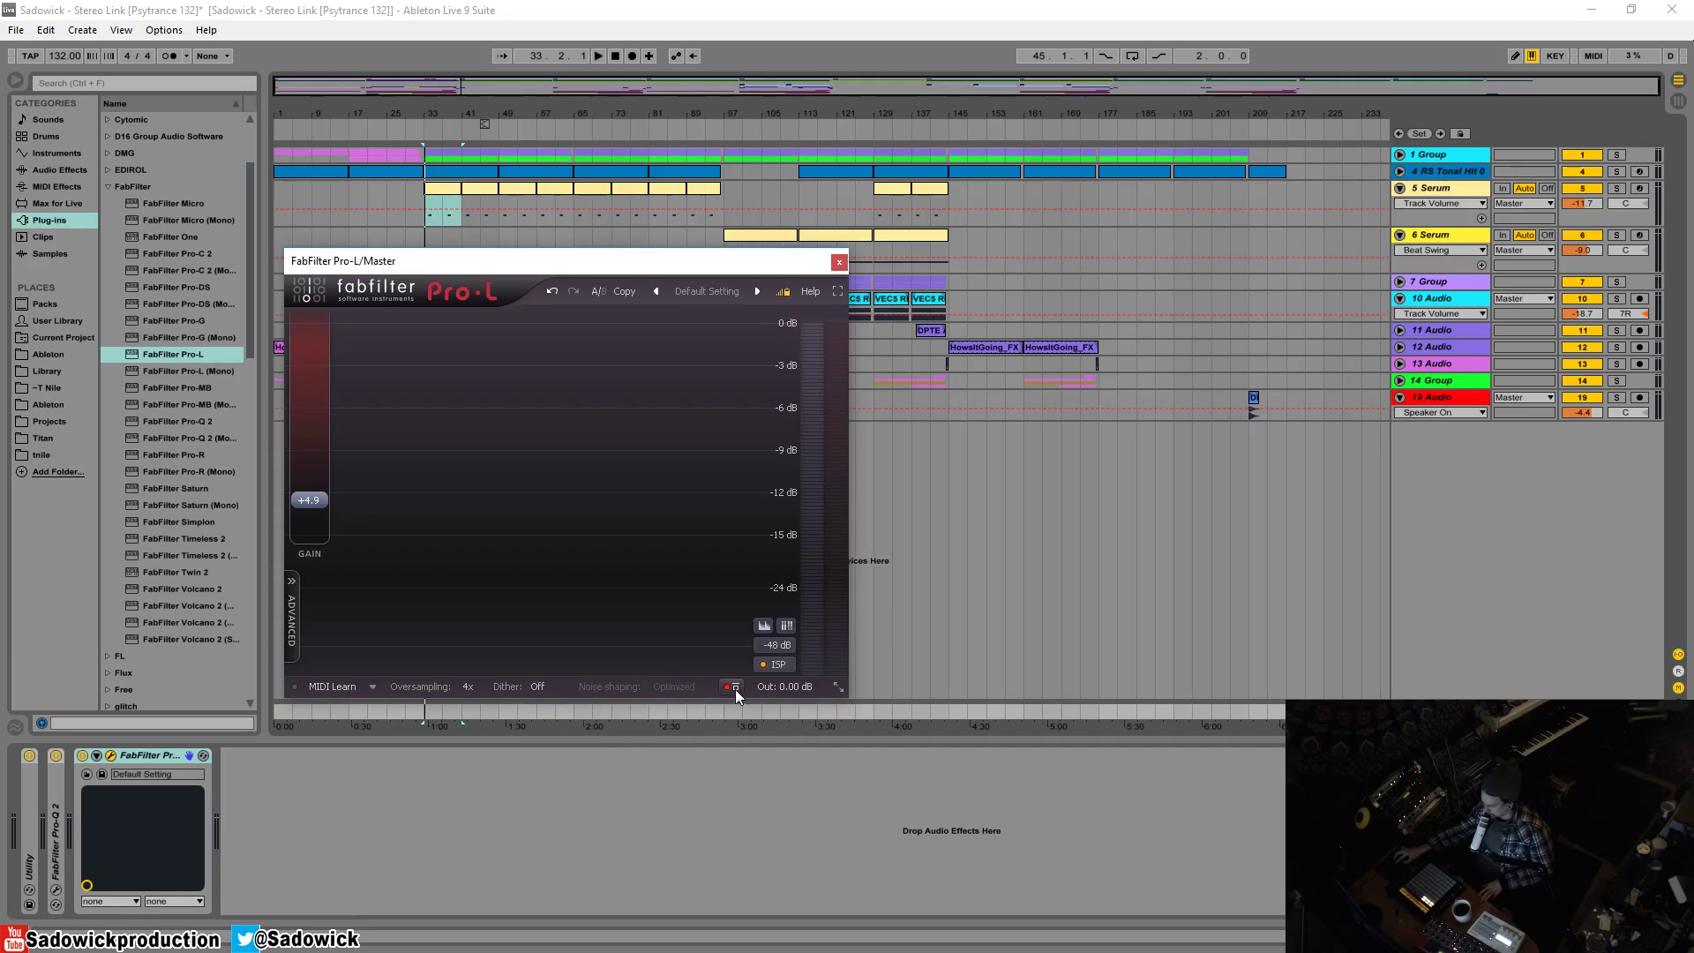
Step: Switch the Pro-L window to Medium size and reposition it near the top
{"action": "left_click_drag", "start_coordinate": [541, 261], "coordinate": [383, 141]}
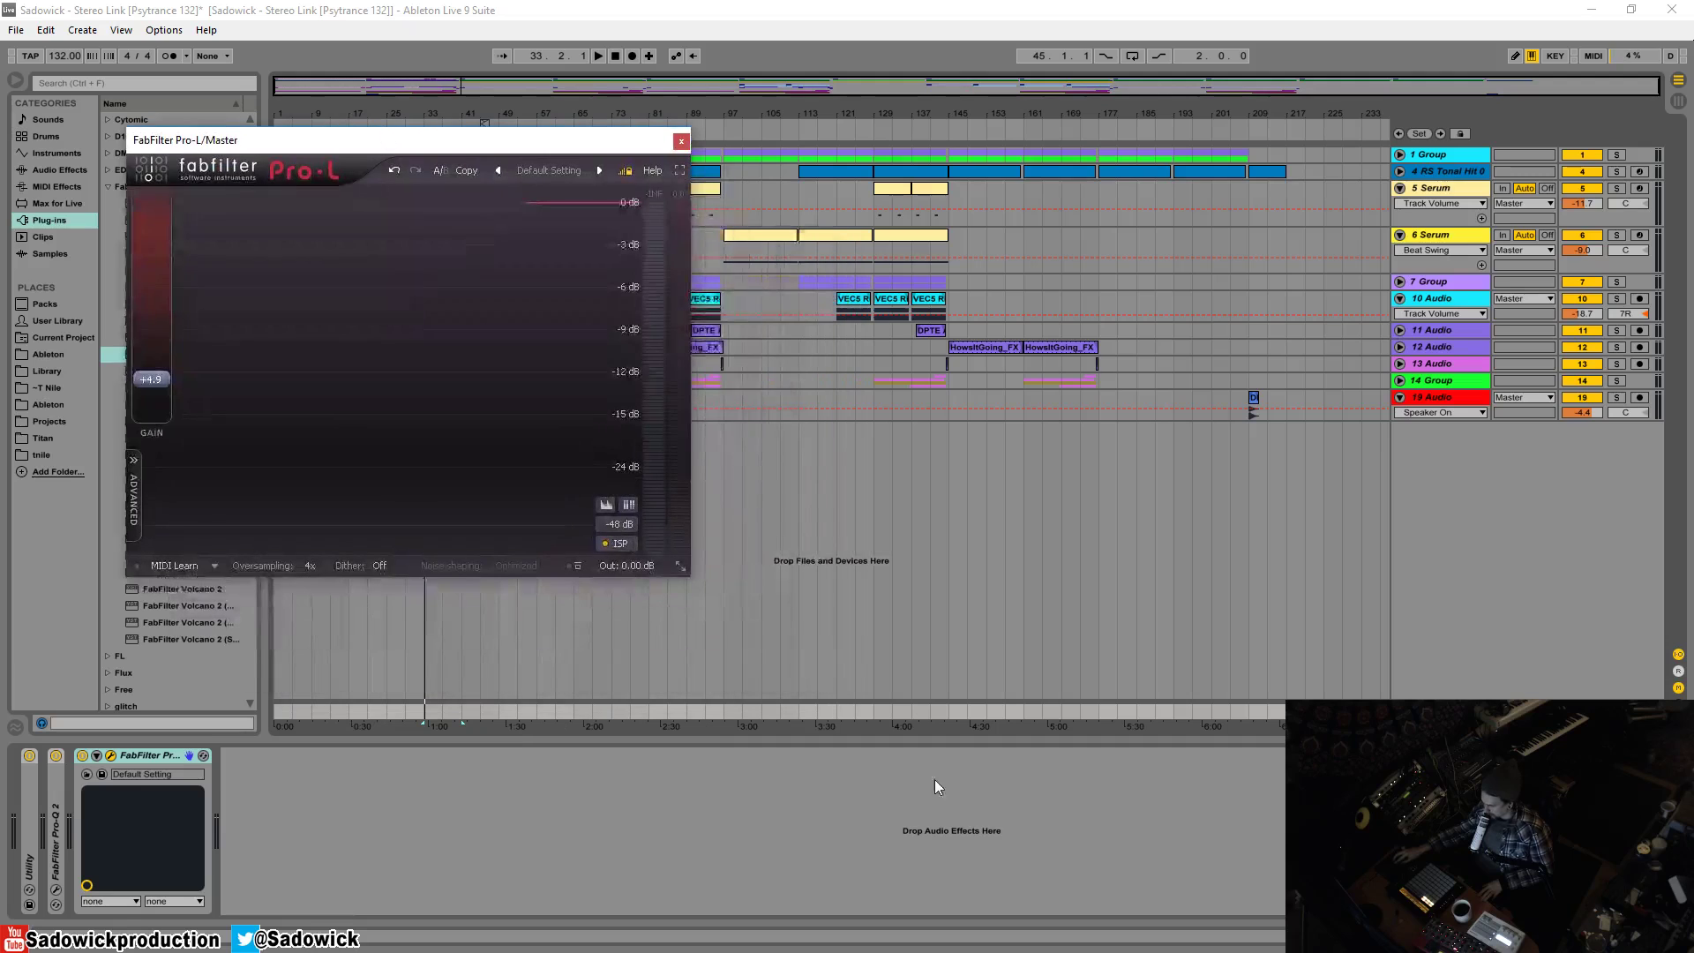
{"action": "left_click", "coordinate": [680, 566]}
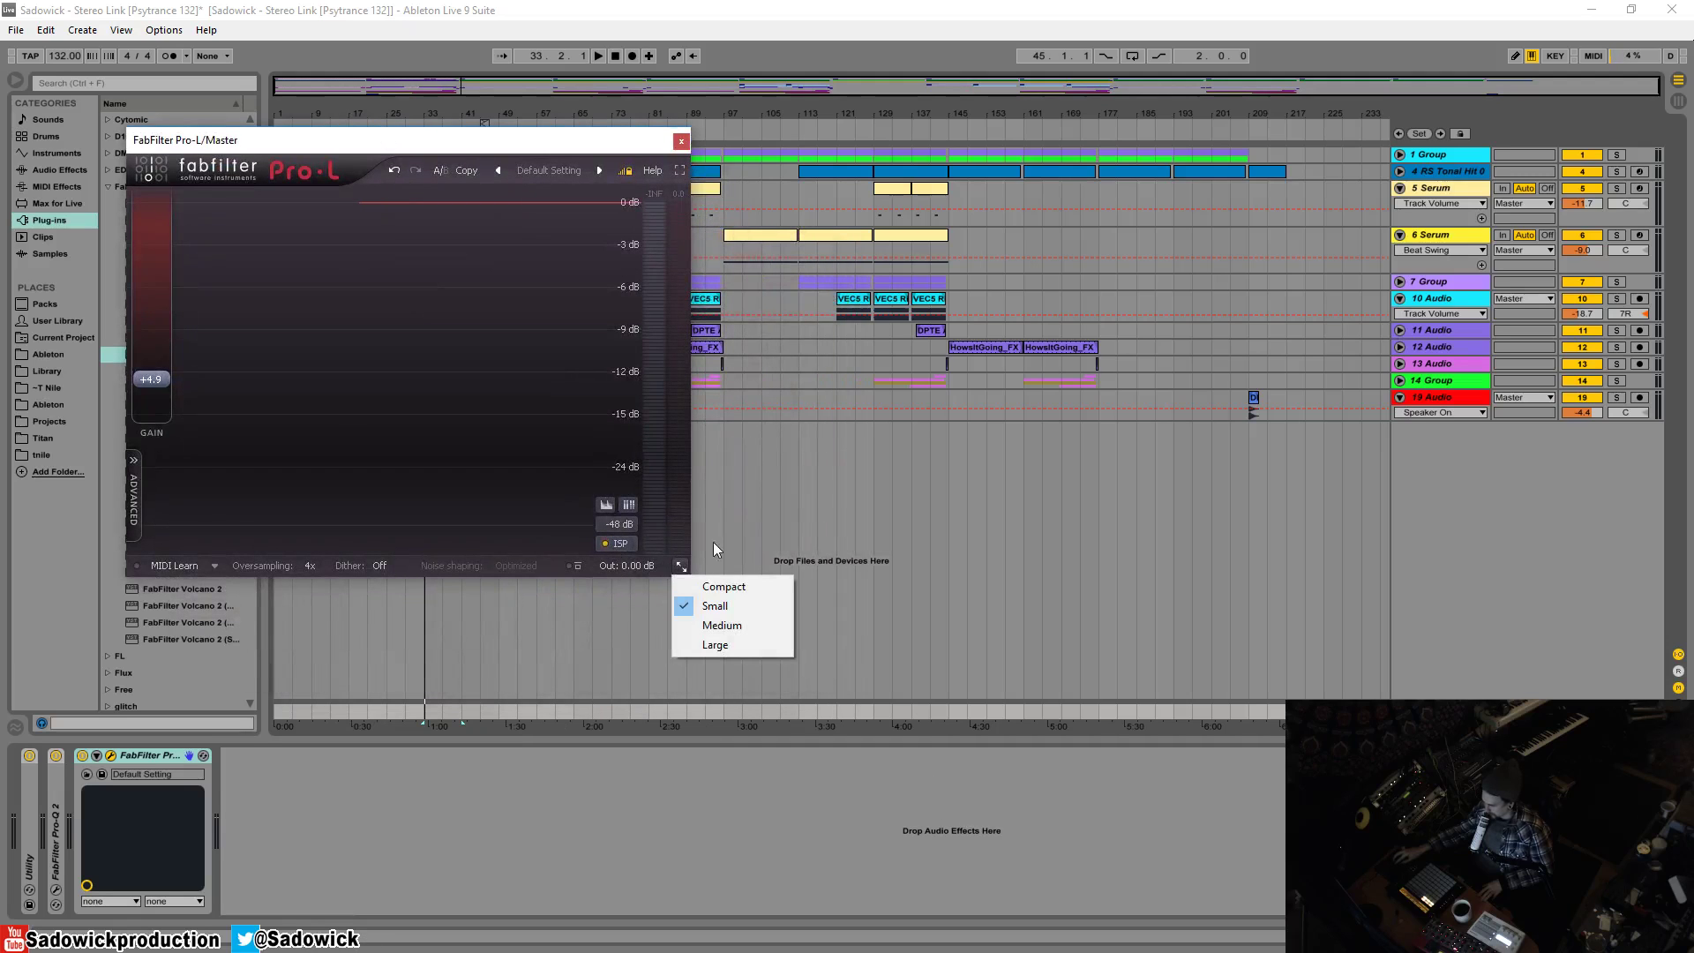
{"action": "left_click", "coordinate": [743, 628]}
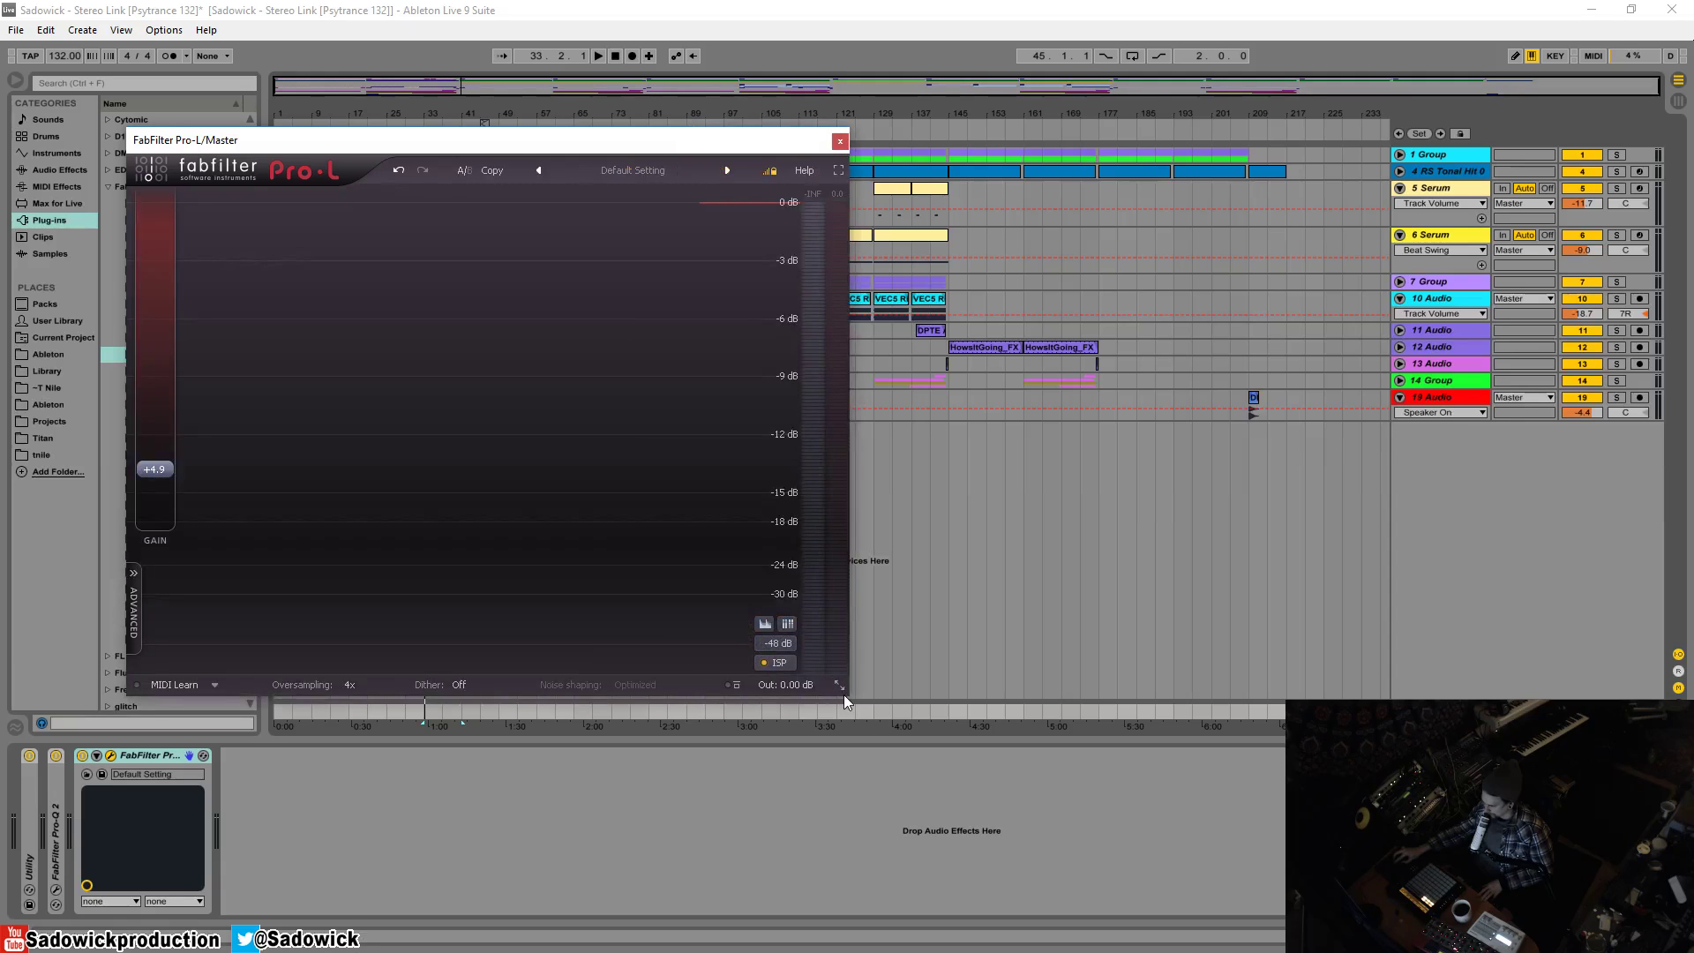
{"action": "left_click_drag", "start_coordinate": [491, 144], "coordinate": [600, 152]}
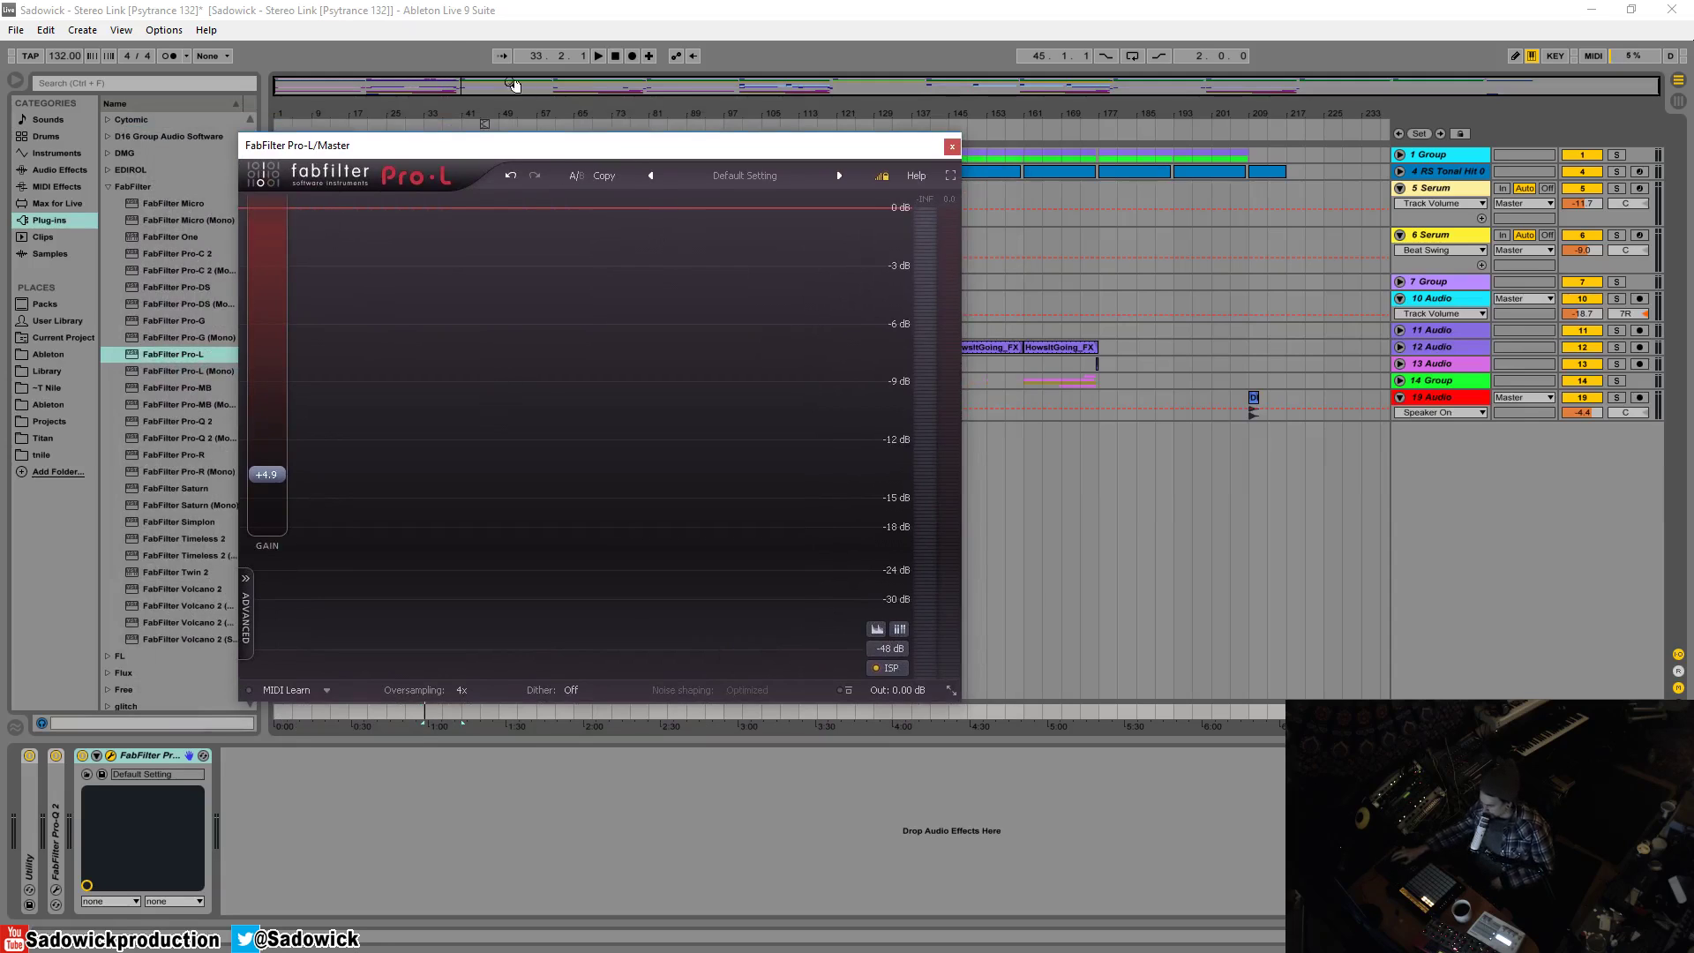
{"action": "left_click_drag", "start_coordinate": [615, 149], "coordinate": [590, 175]}
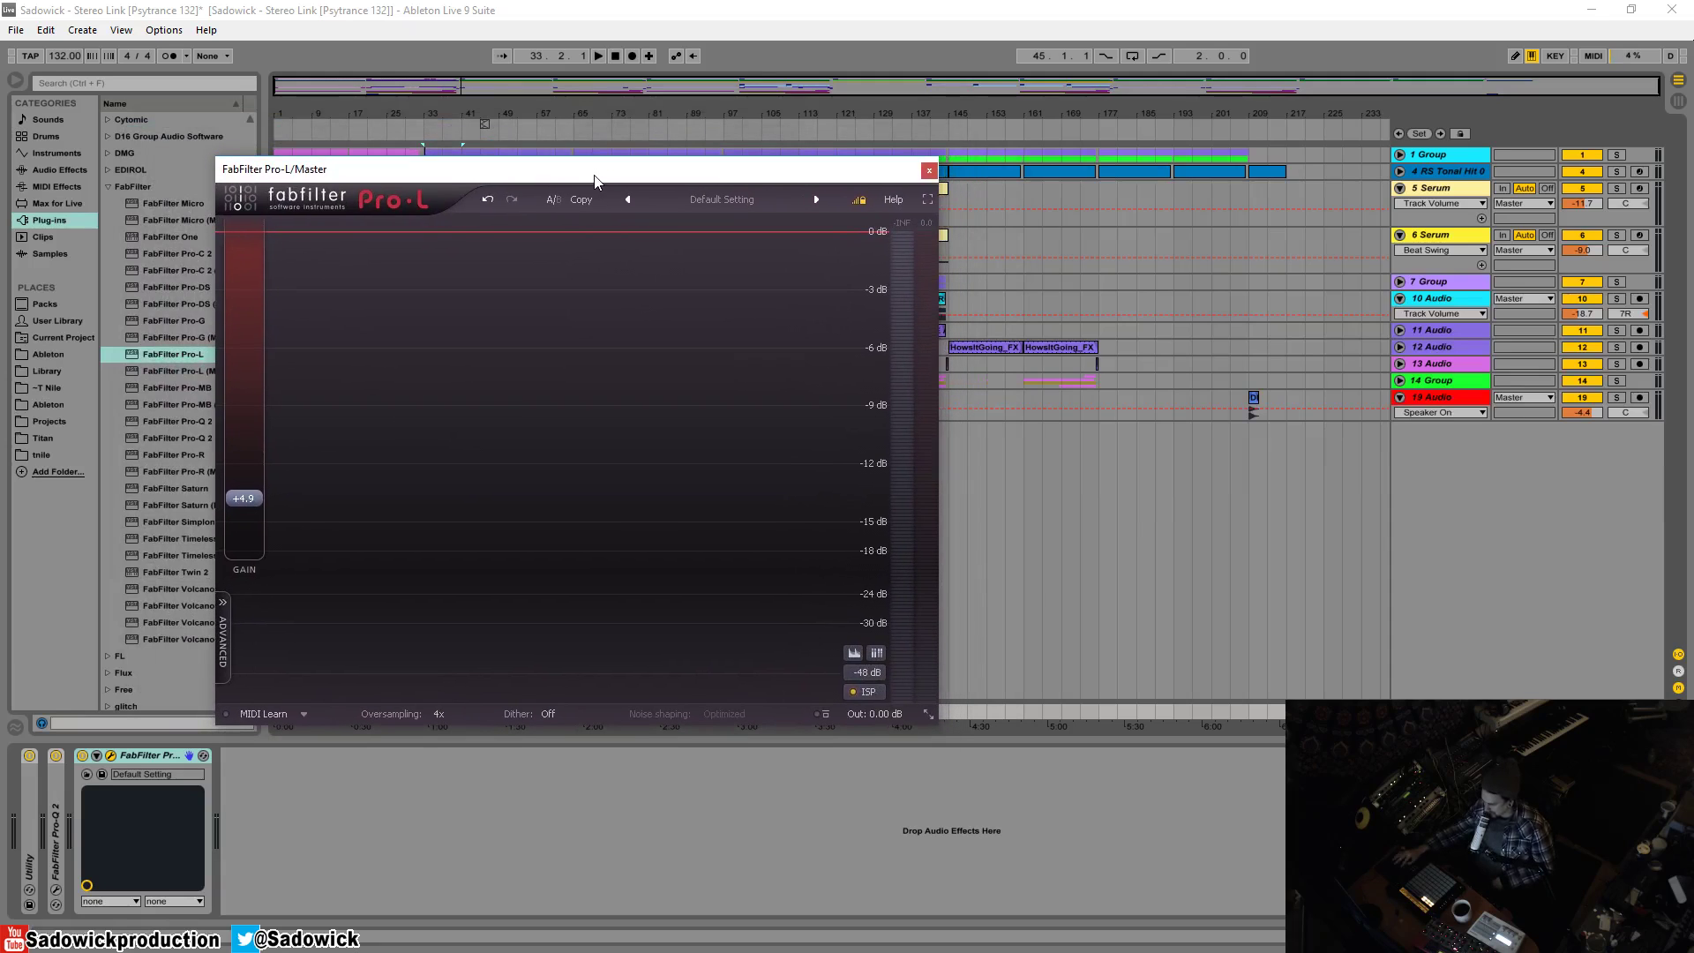
Step: Reset gain to +0.0, delete Pro-L, and drag a fresh Pro-L onto the Master chain
{"action": "double_click", "coordinate": [235, 499]}
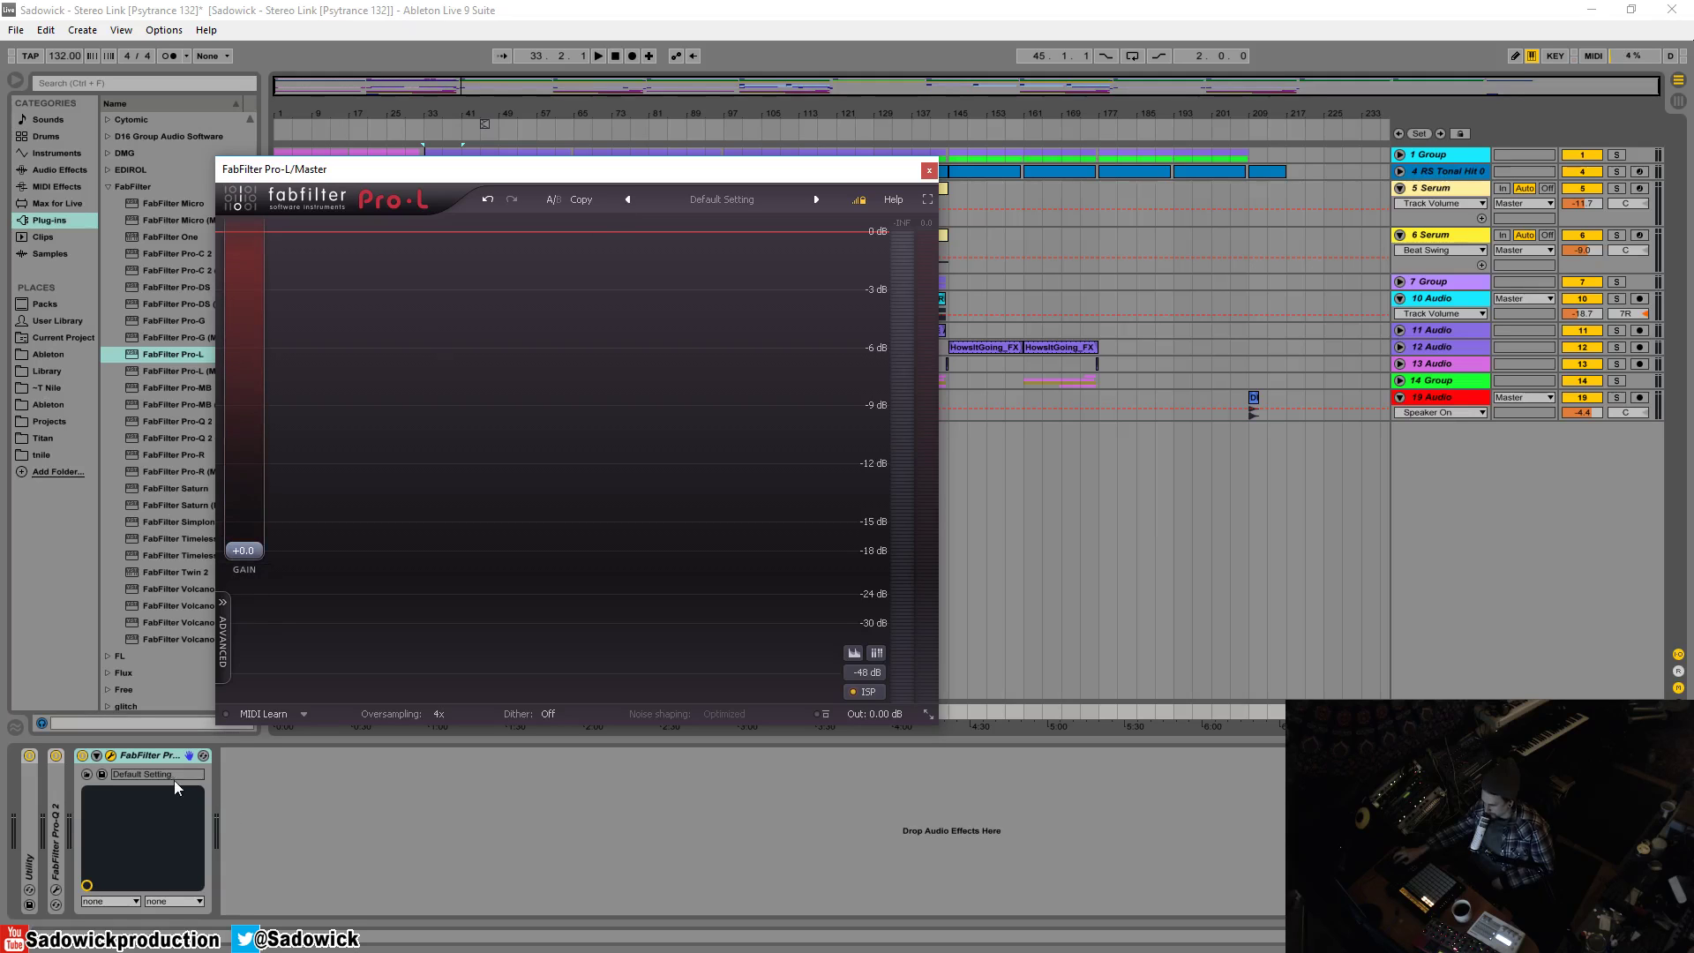
{"action": "right_click", "coordinate": [150, 755]}
{"action": "left_click", "coordinate": [177, 810]}
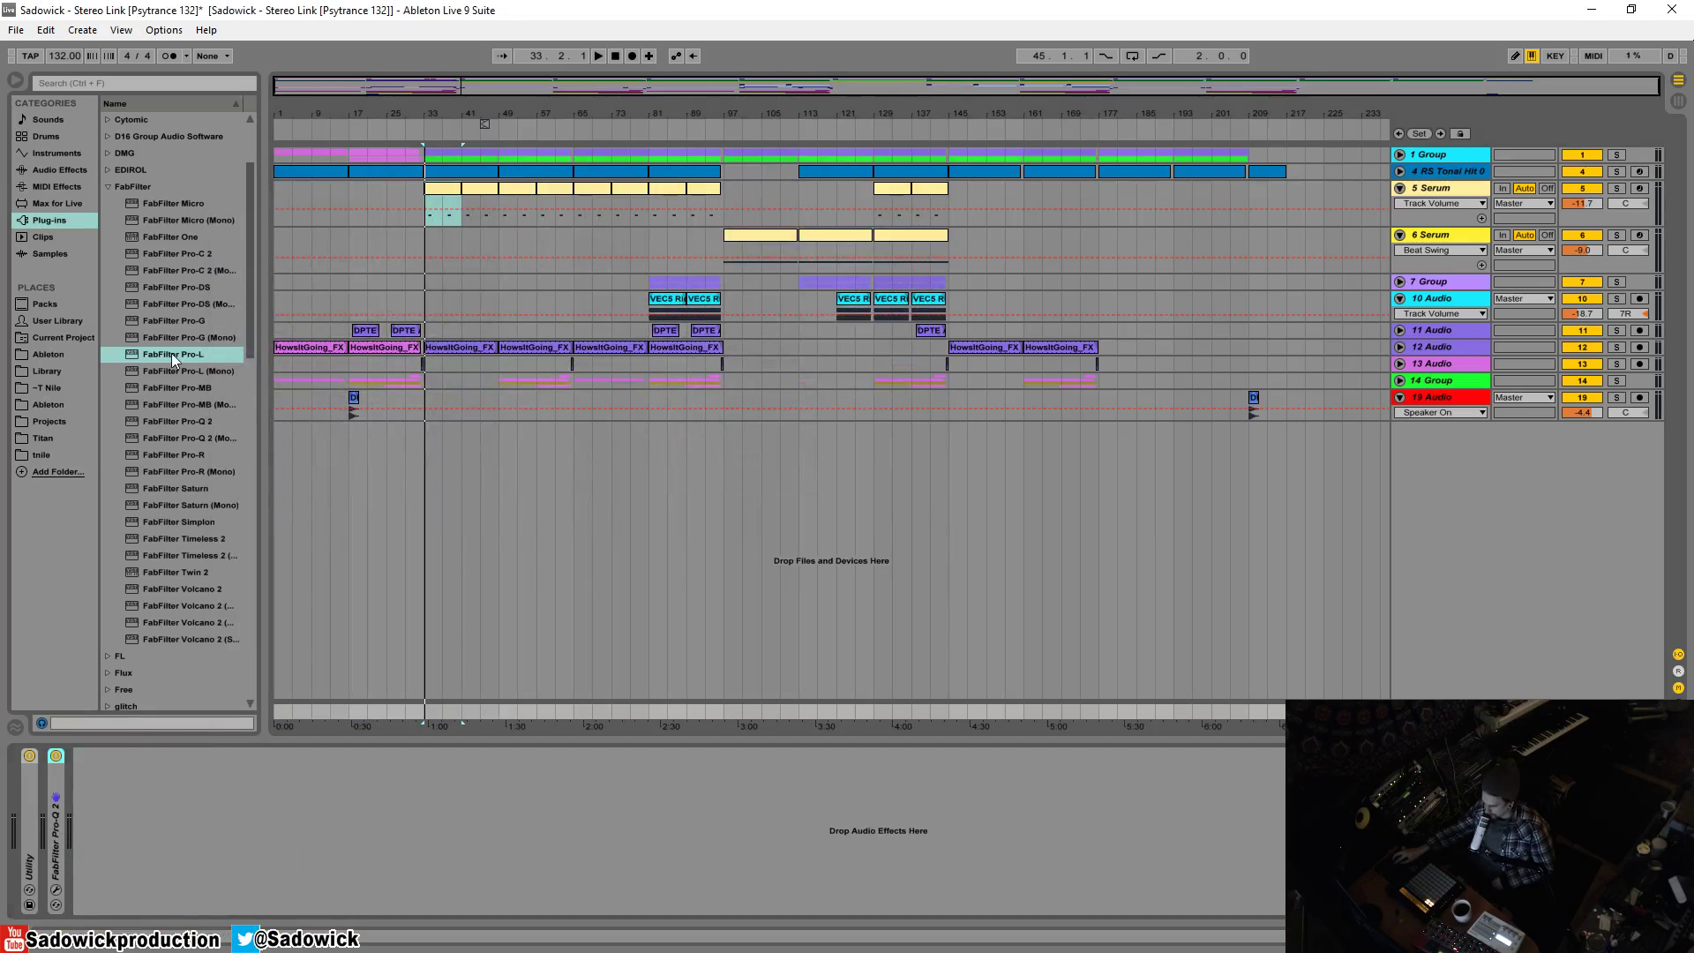
{"action": "left_click_drag", "start_coordinate": [171, 353], "coordinate": [342, 826]}
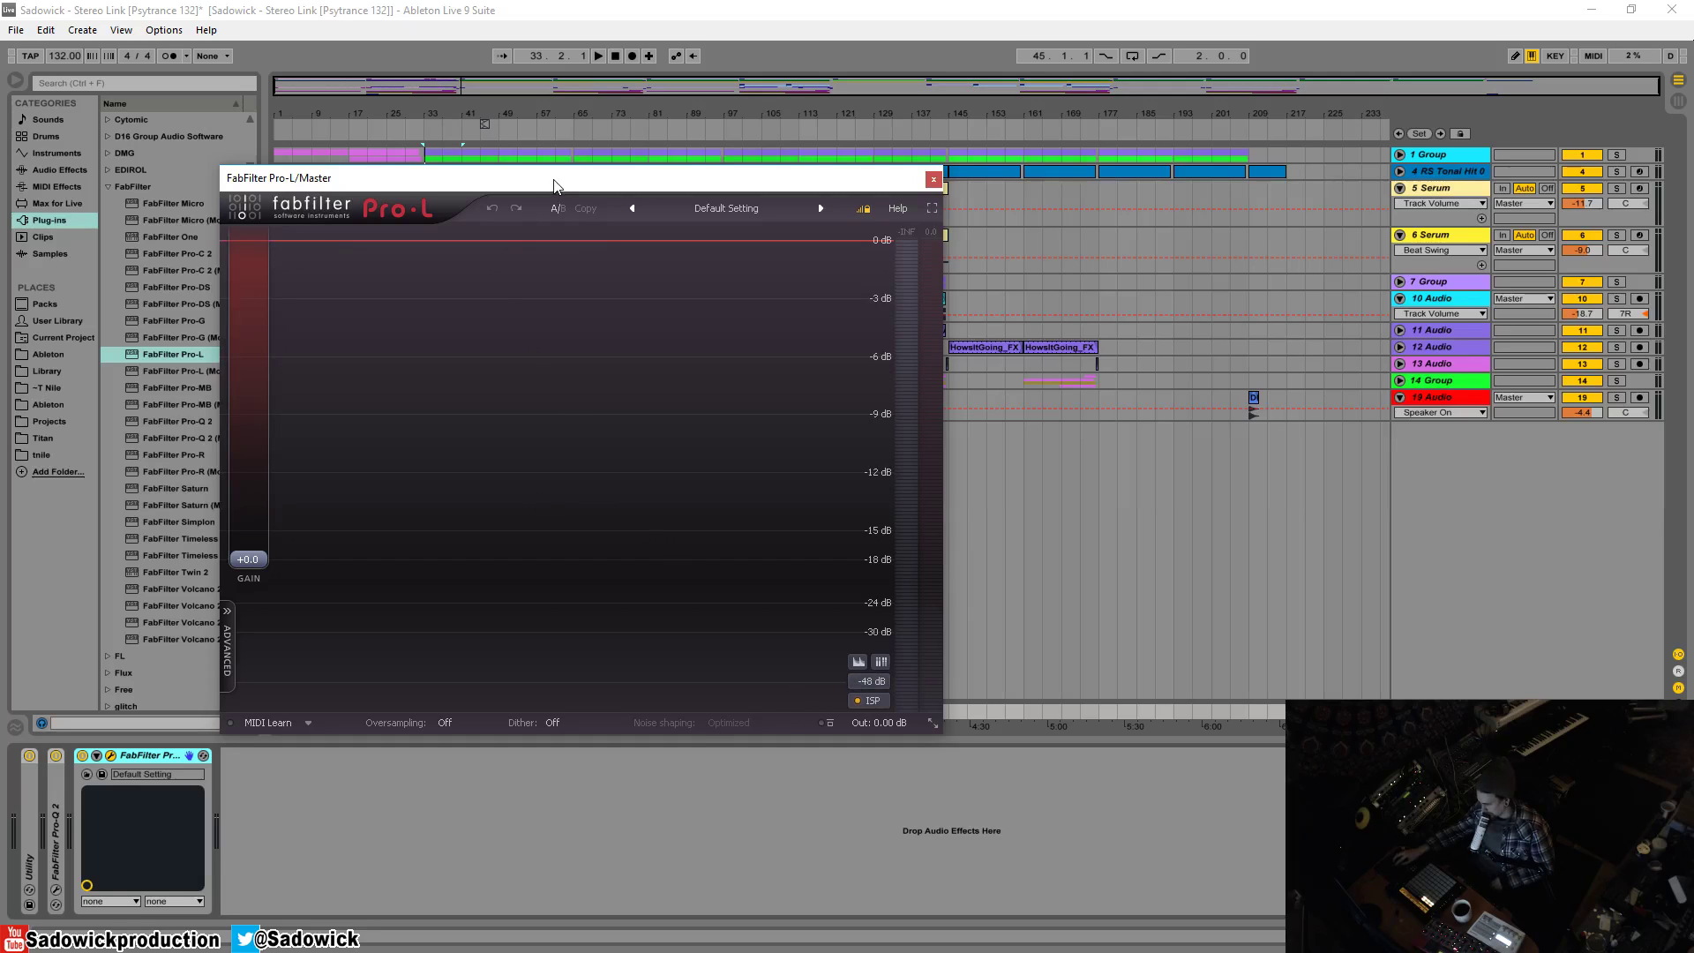
{"action": "left_click_drag", "start_coordinate": [602, 186], "coordinate": [621, 128]}
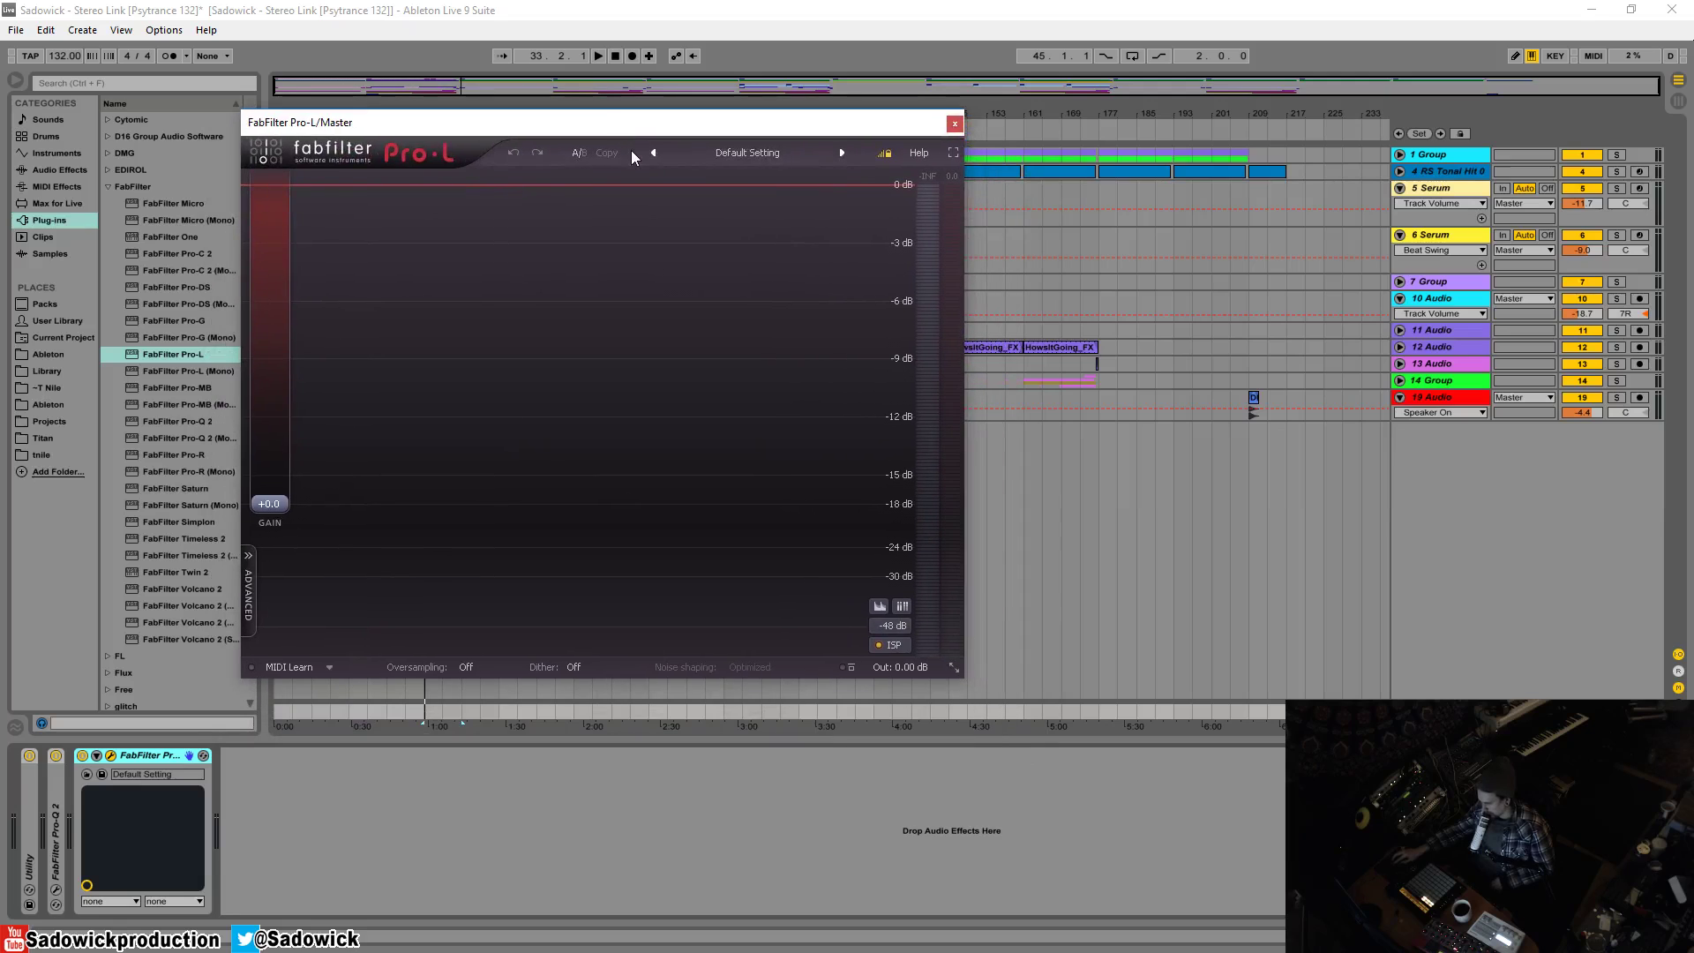